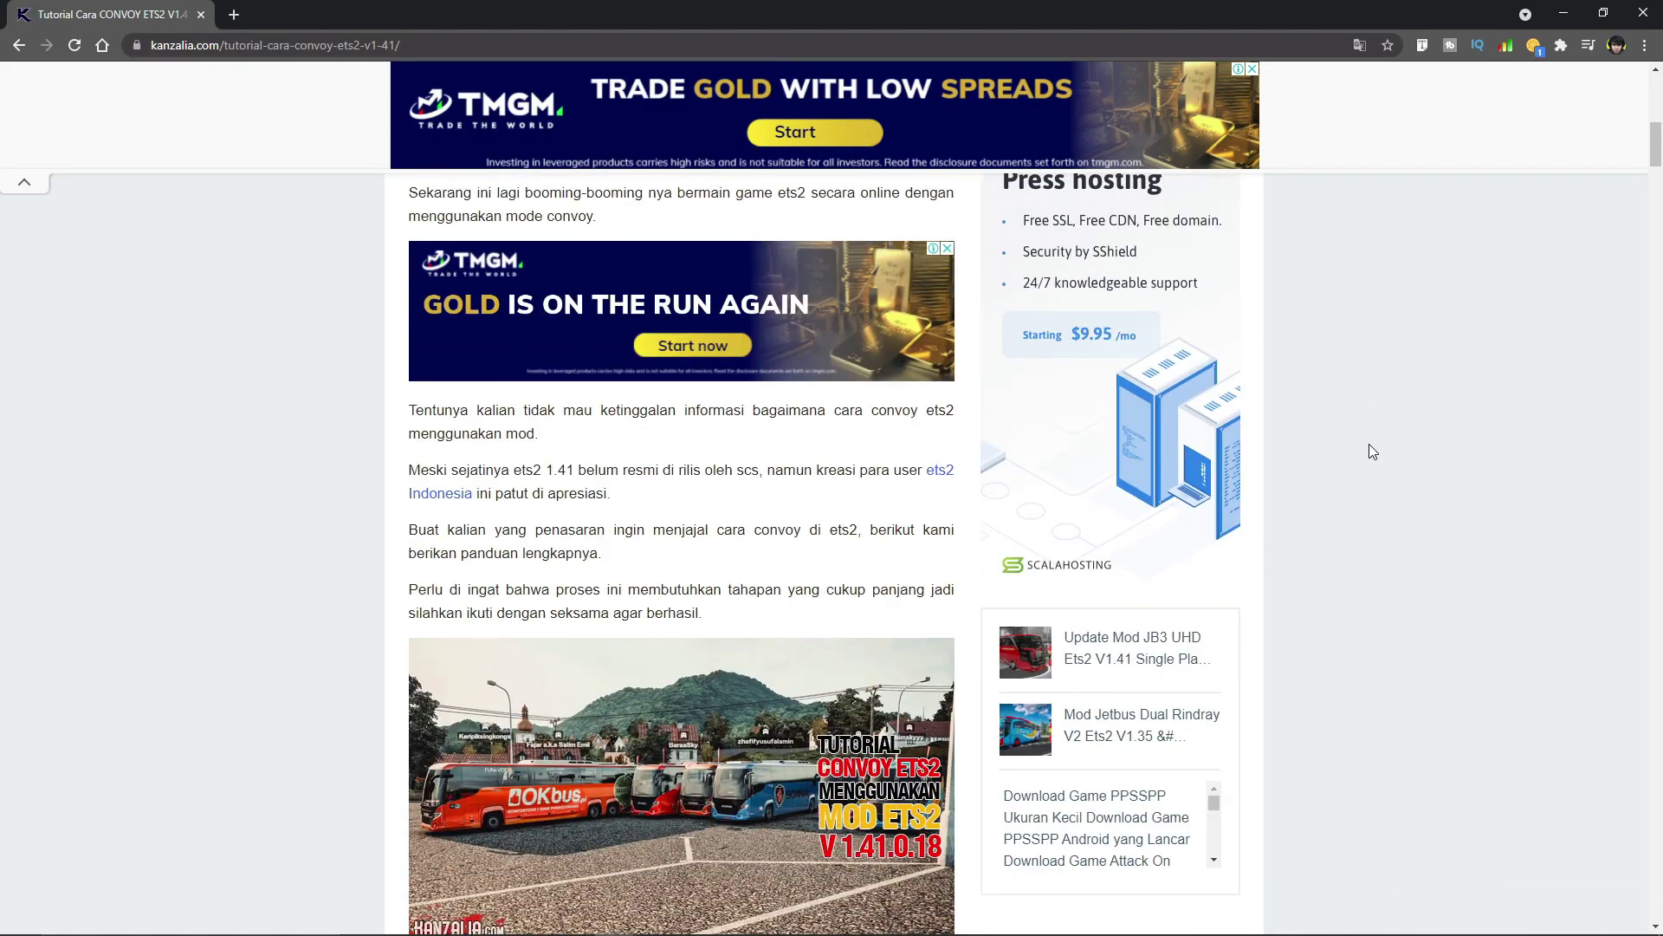
# Translate the ETS2 V1.41 convoy tutorial page from Indonesian into English.
pyautogui.scroll(6, 1373, 446)
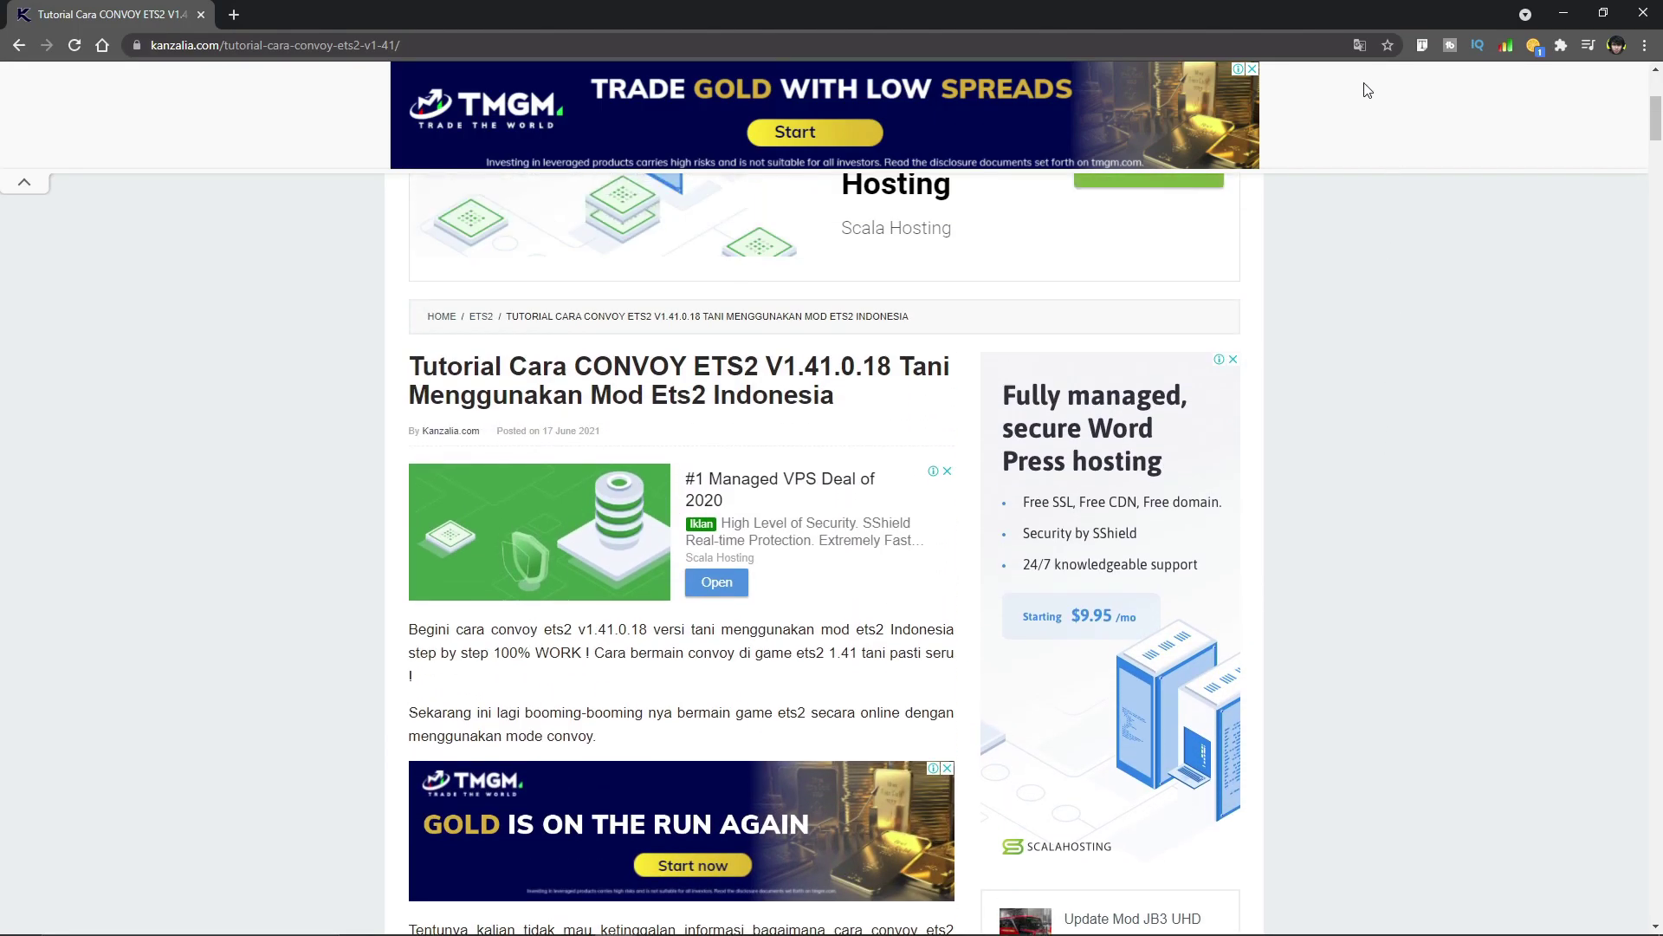
pyautogui.click(1359, 44)
pyautogui.click(1292, 80)
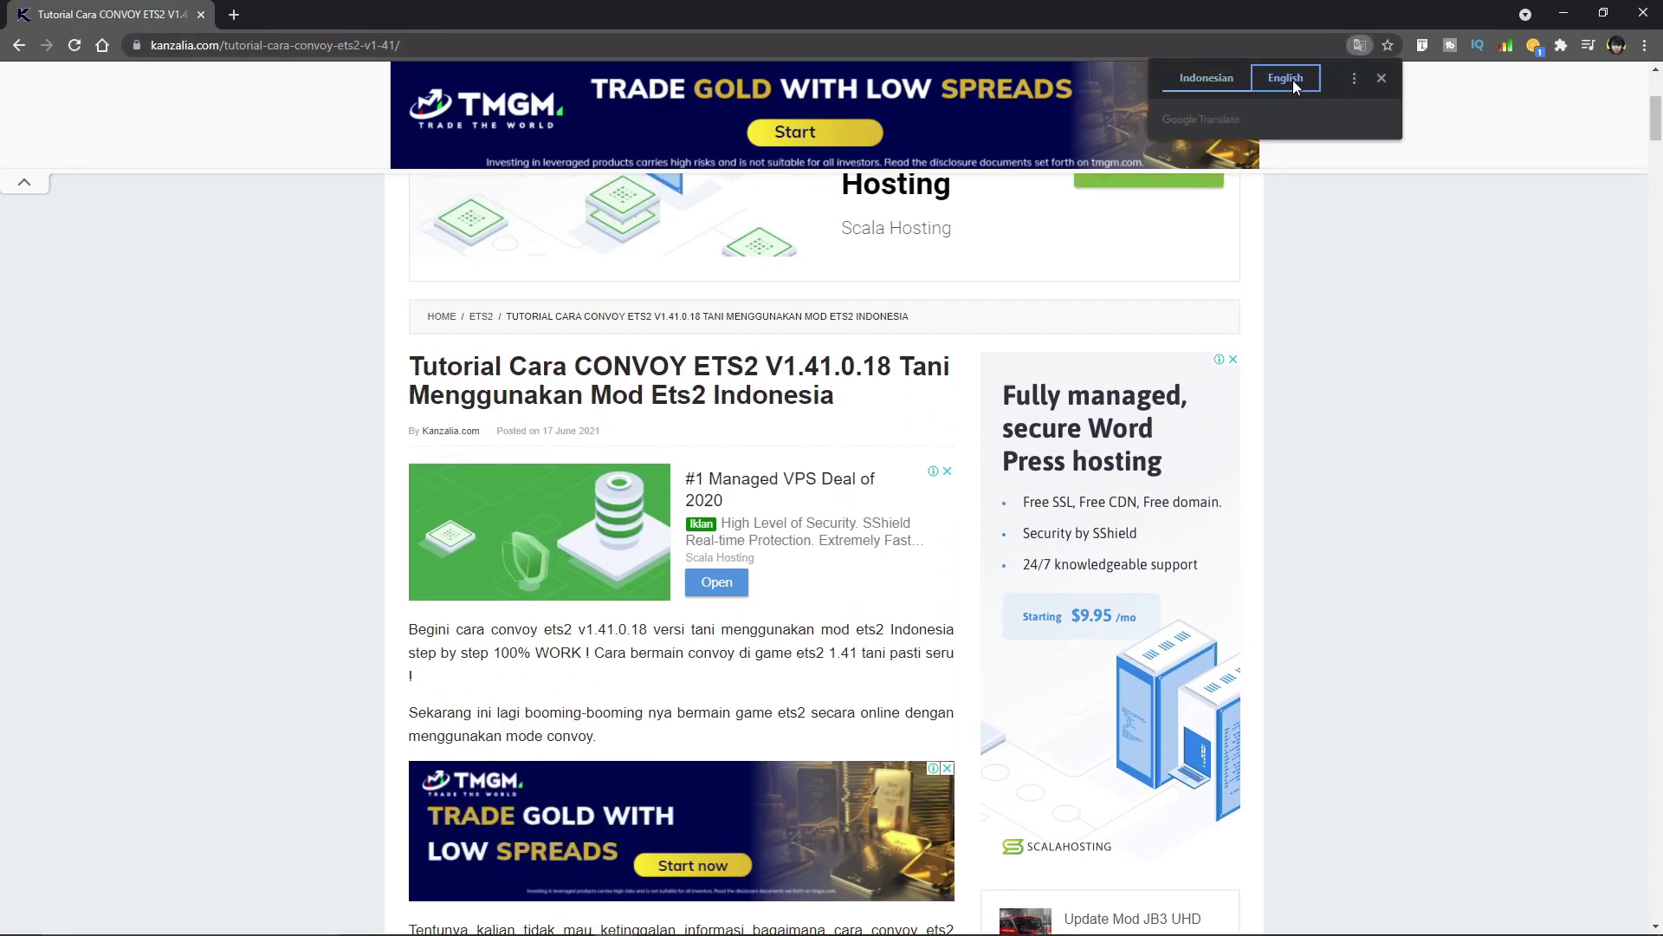
# Read through the tutorial's download links, game installation instructions and Steam fix section.
pyautogui.scroll(-15, 274, 408)
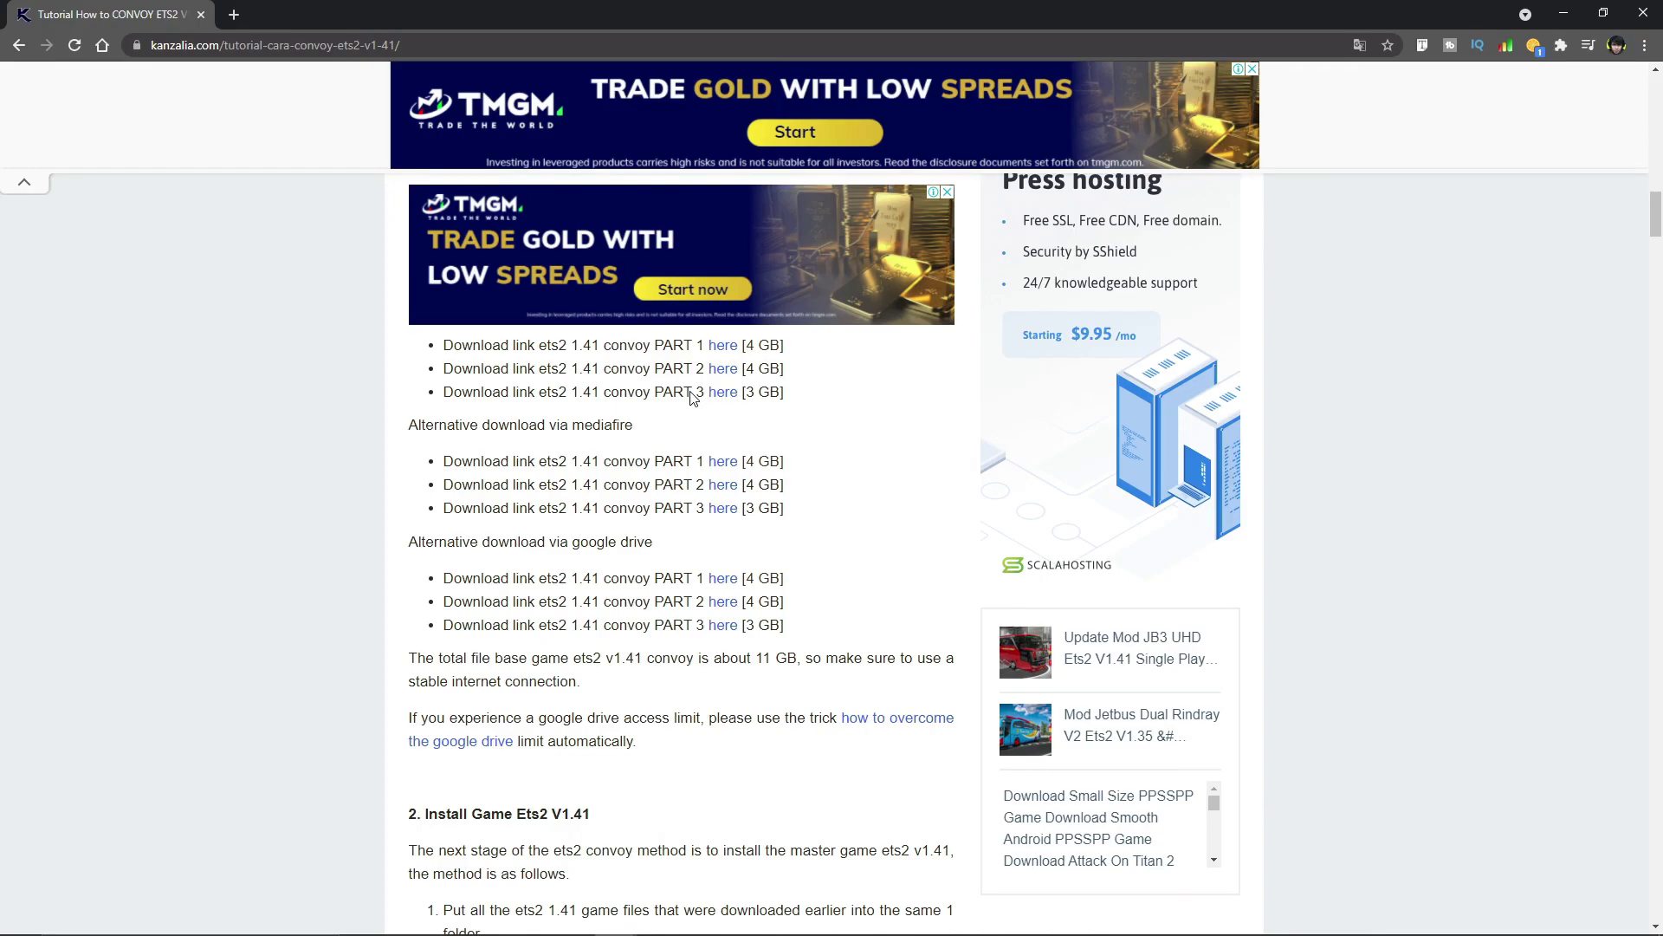
pyautogui.scroll(-2, 693, 397)
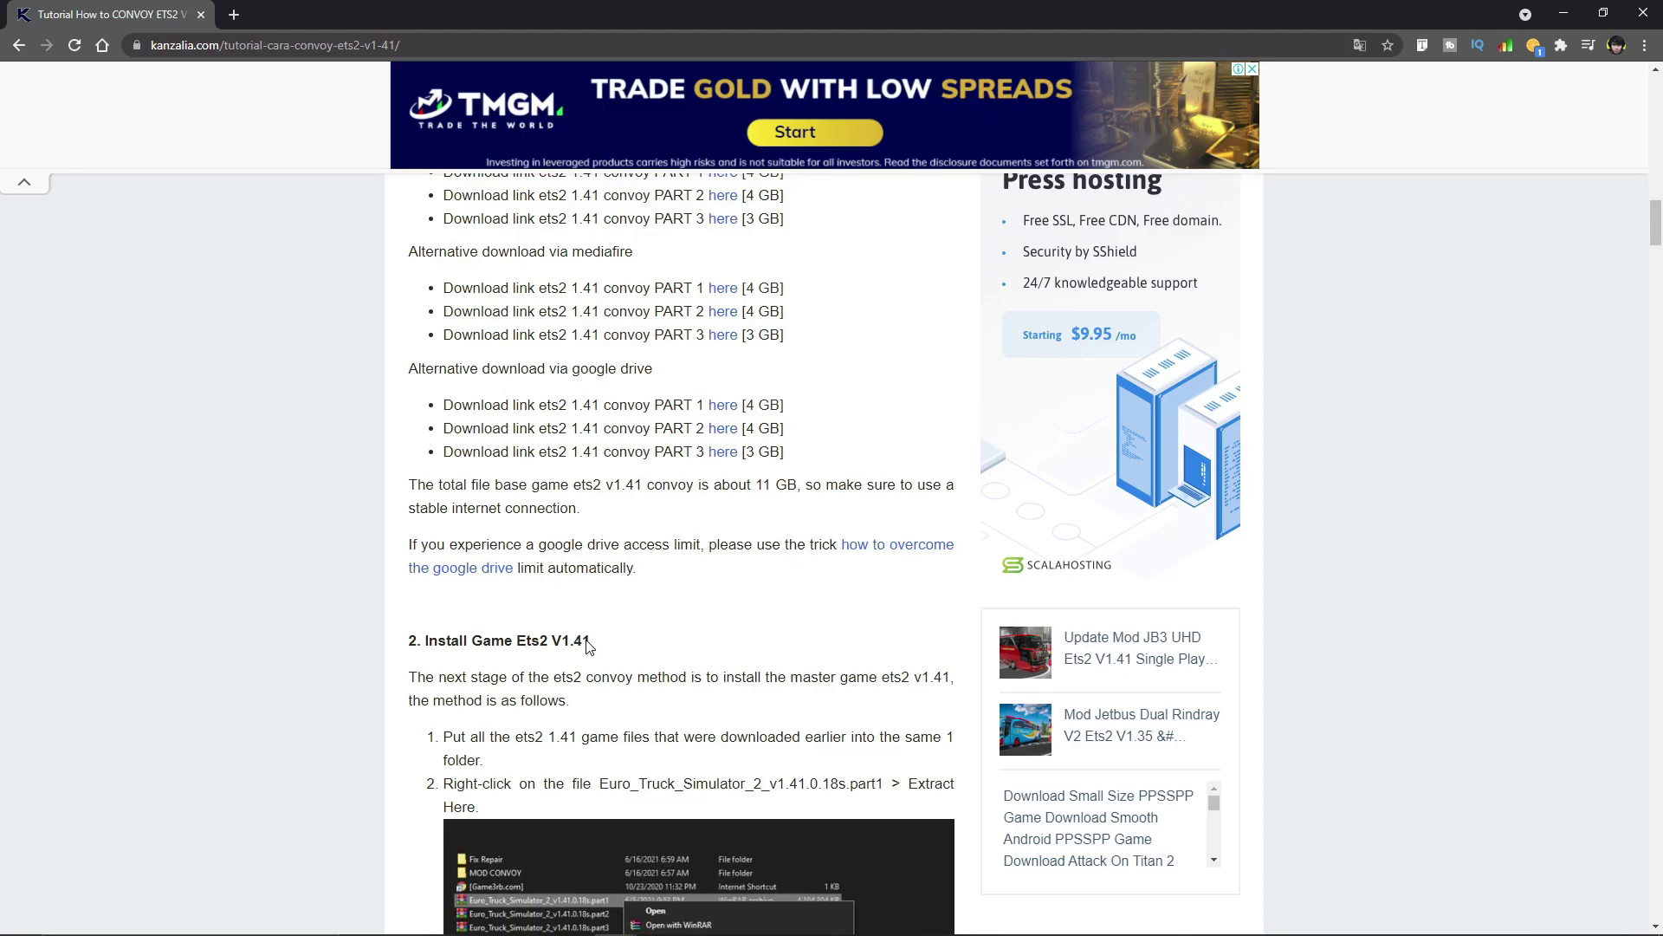
pyautogui.scroll(-2, 424, 532)
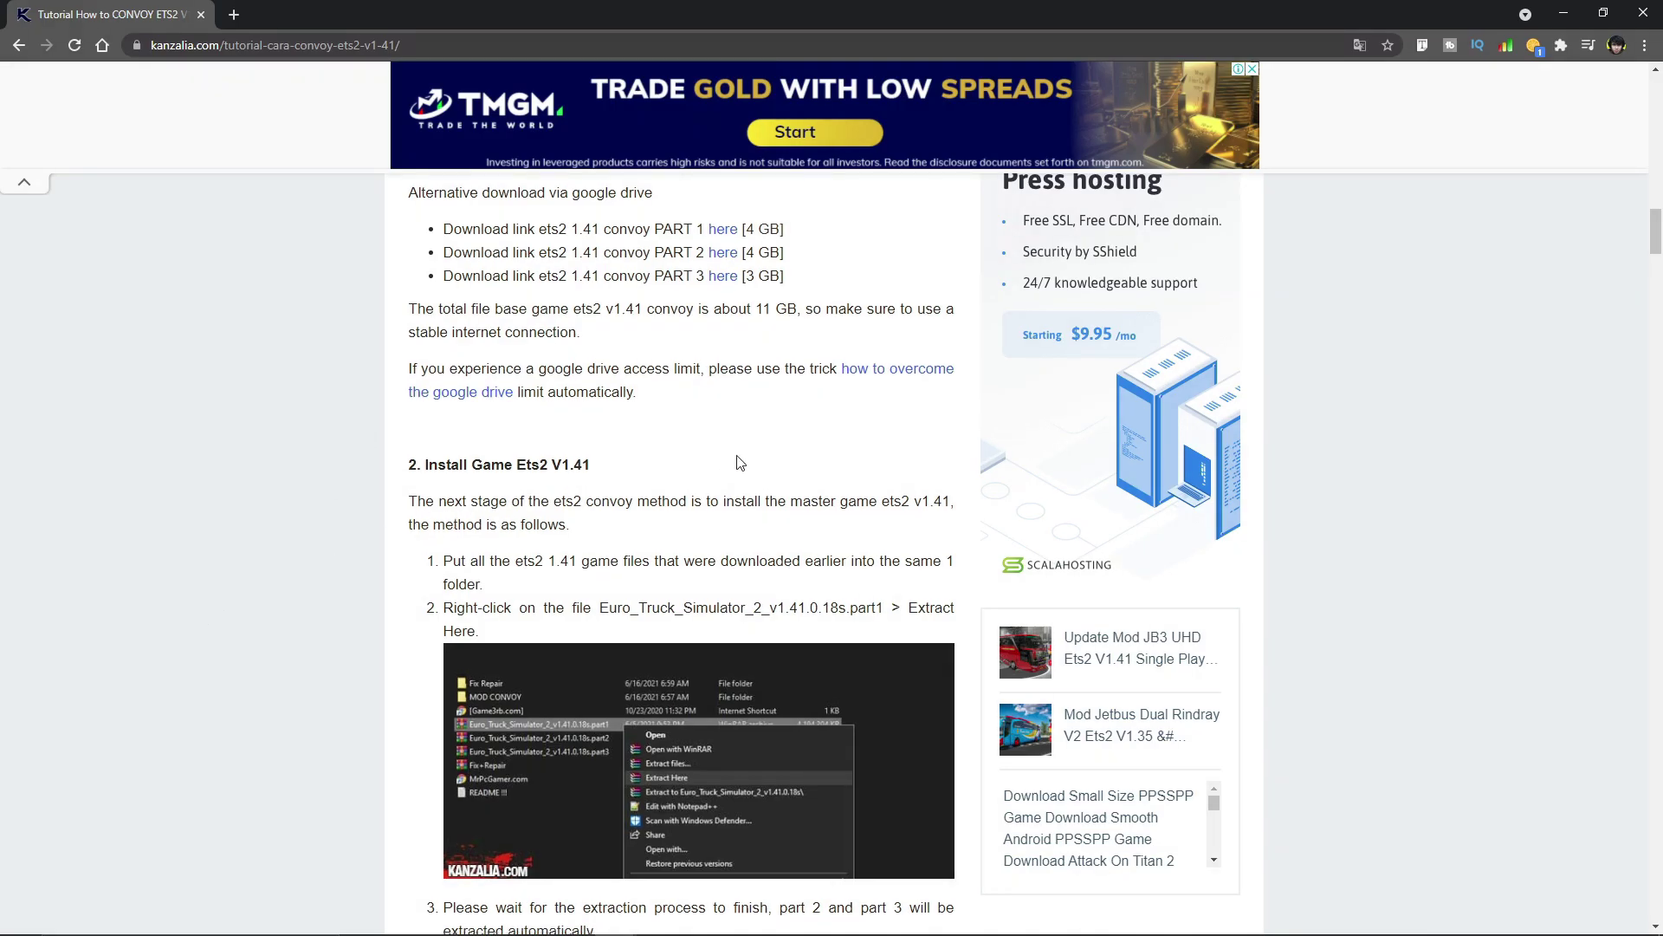
pyautogui.scroll(-4, 728, 477)
pyautogui.scroll(-4, 424, 684)
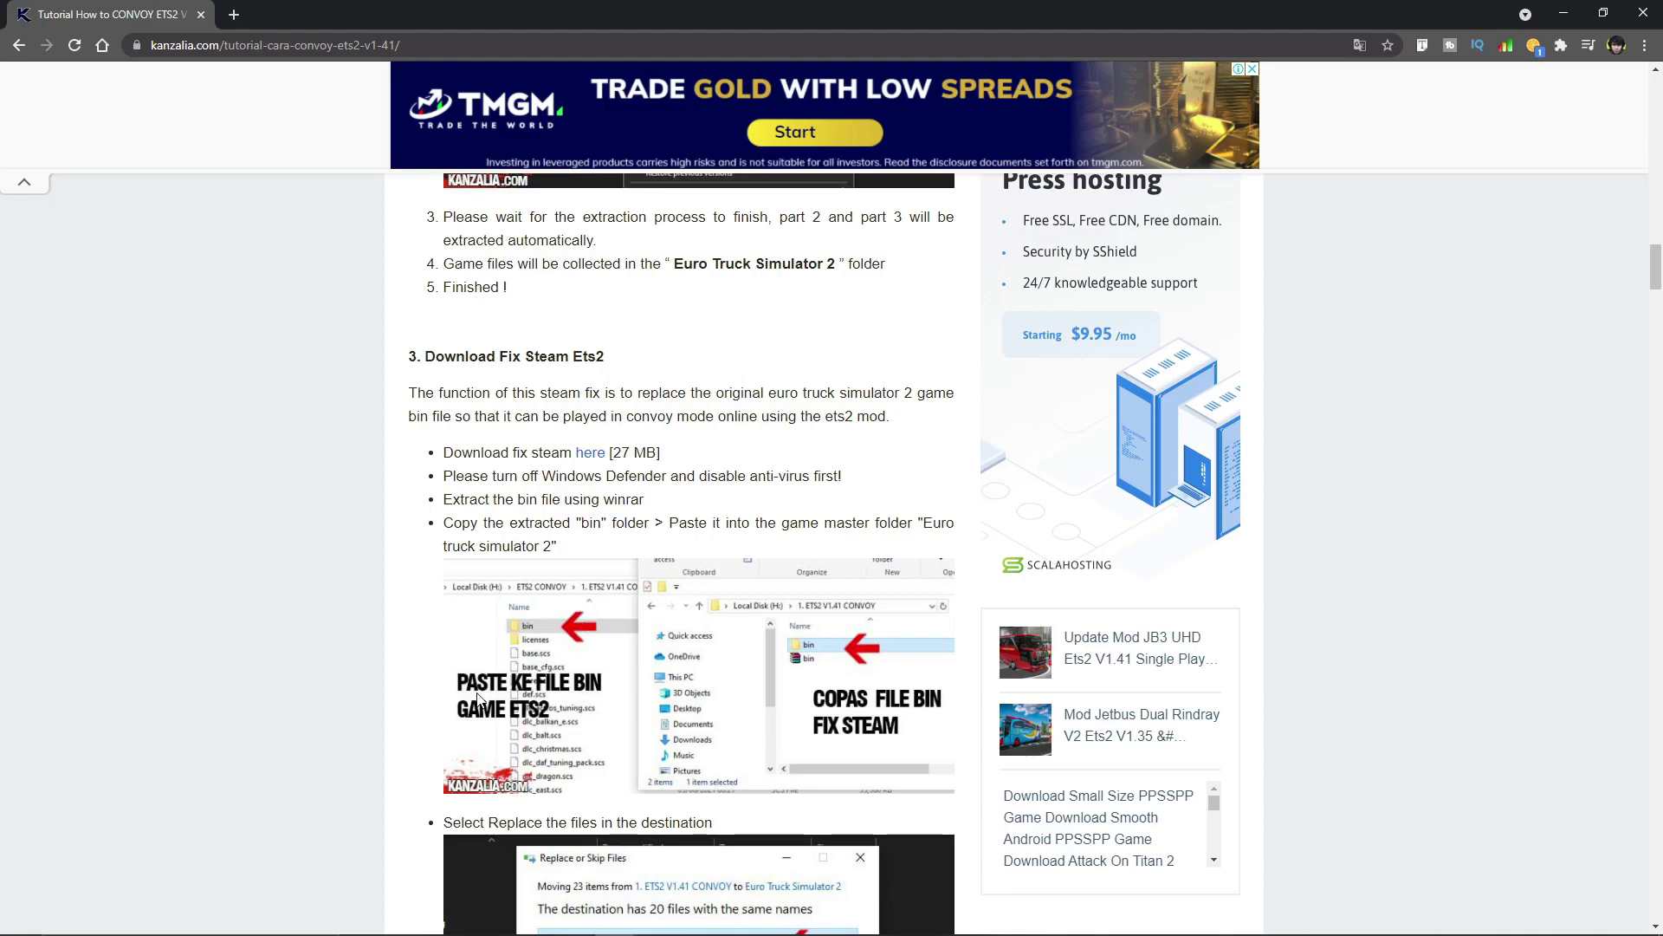
pyautogui.scroll(-1, 520, 554)
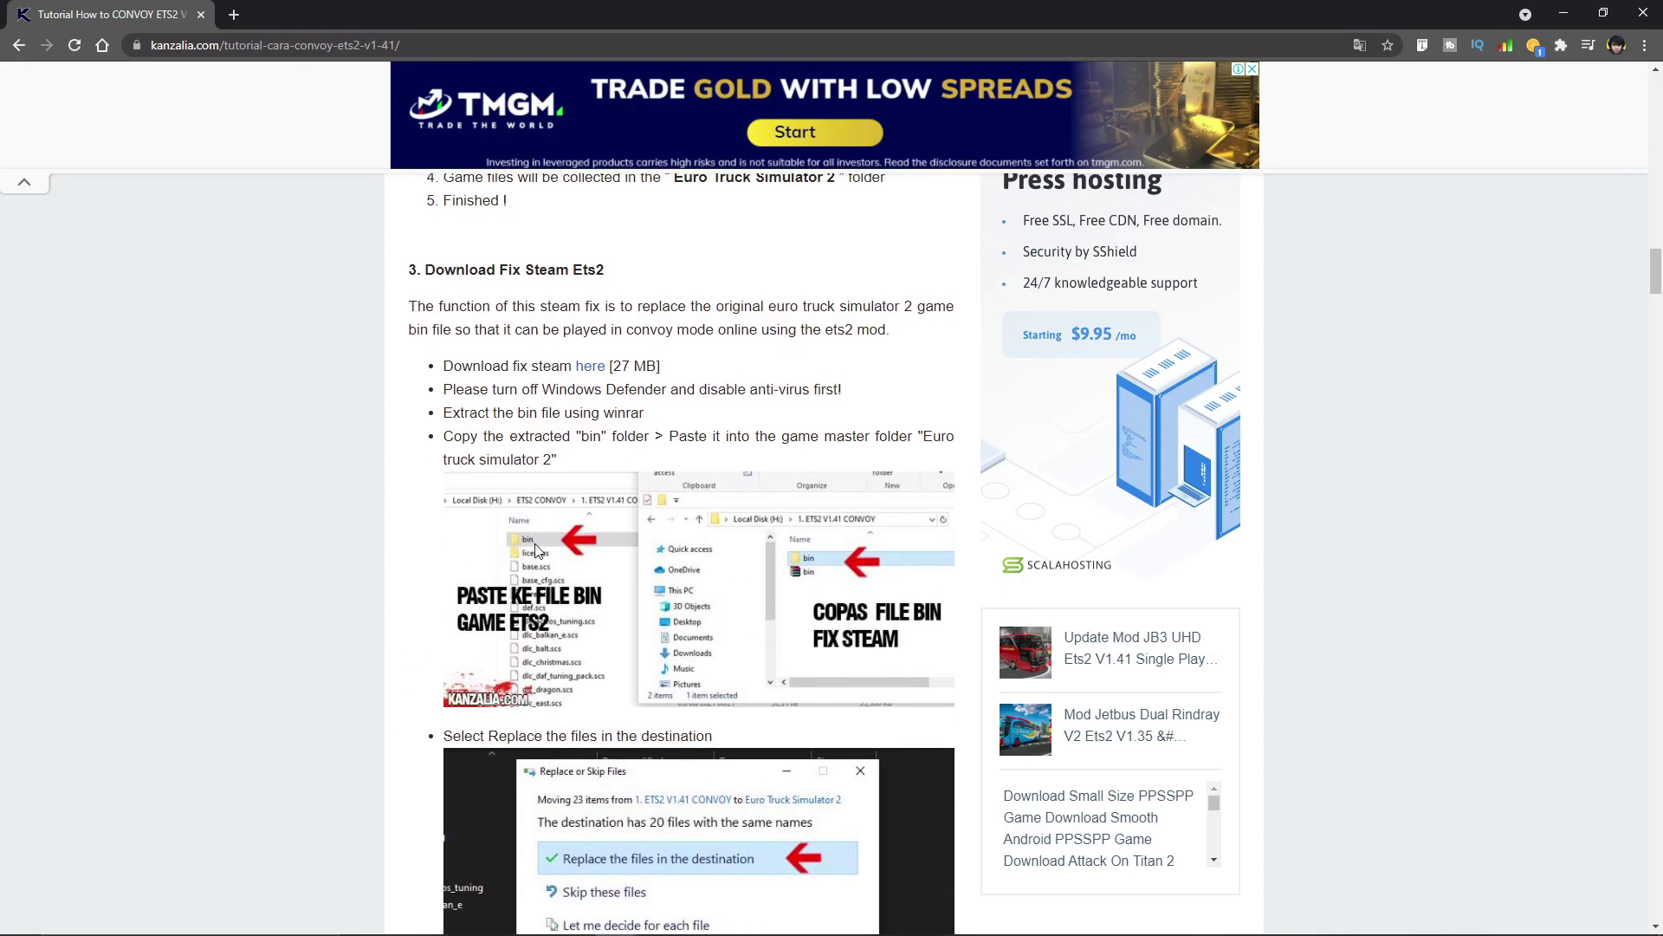
pyautogui.scroll(-1, 572, 555)
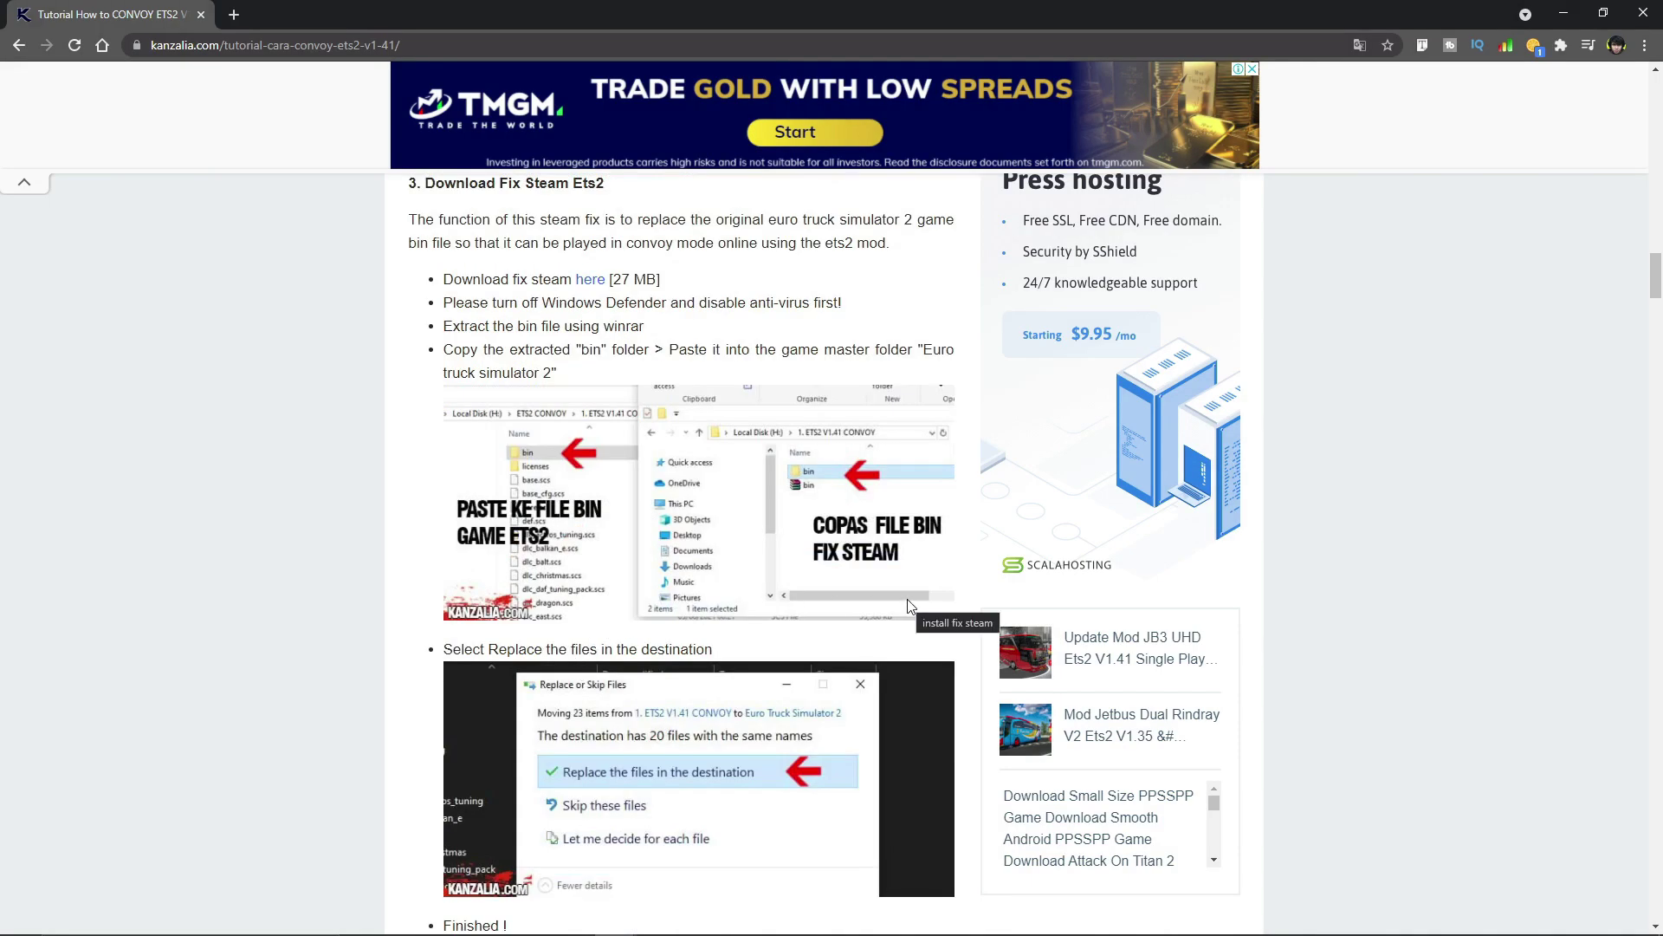
pyautogui.scroll(-4, 1148, 659)
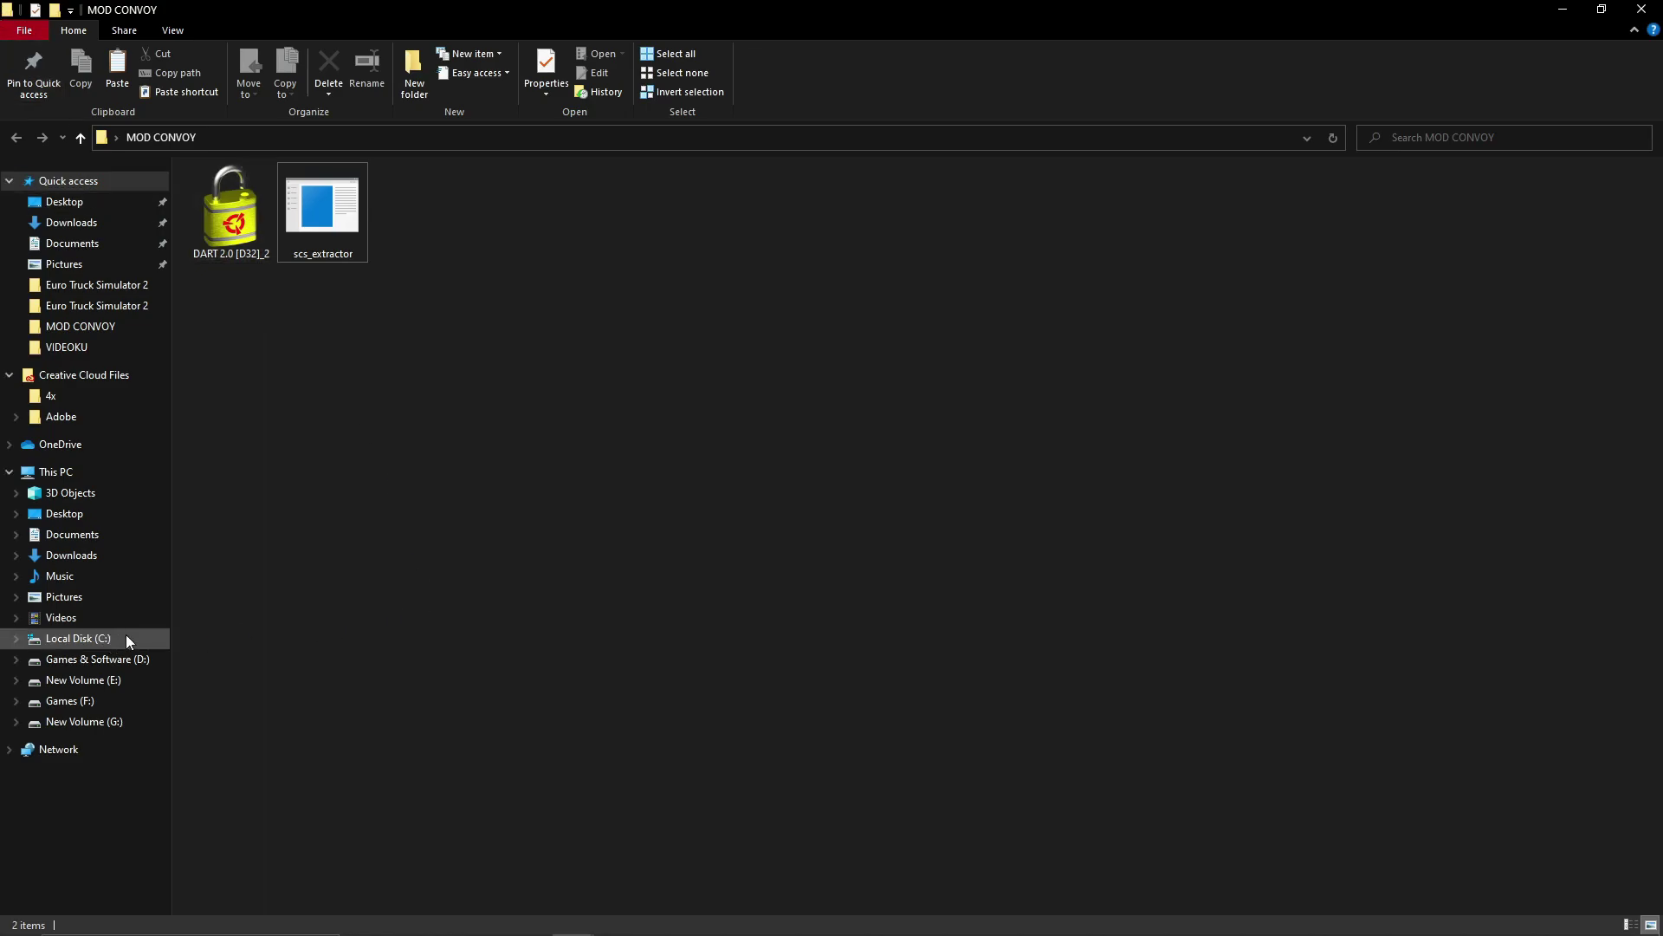
# Copy the dlc_pcg file from the Euro Truck Simulator 2 game folder under GAME XX into the MOD CONVOY folder.
pyautogui.click(78, 638)
pyautogui.doubleClick(243, 229)
pyautogui.doubleClick(259, 192)
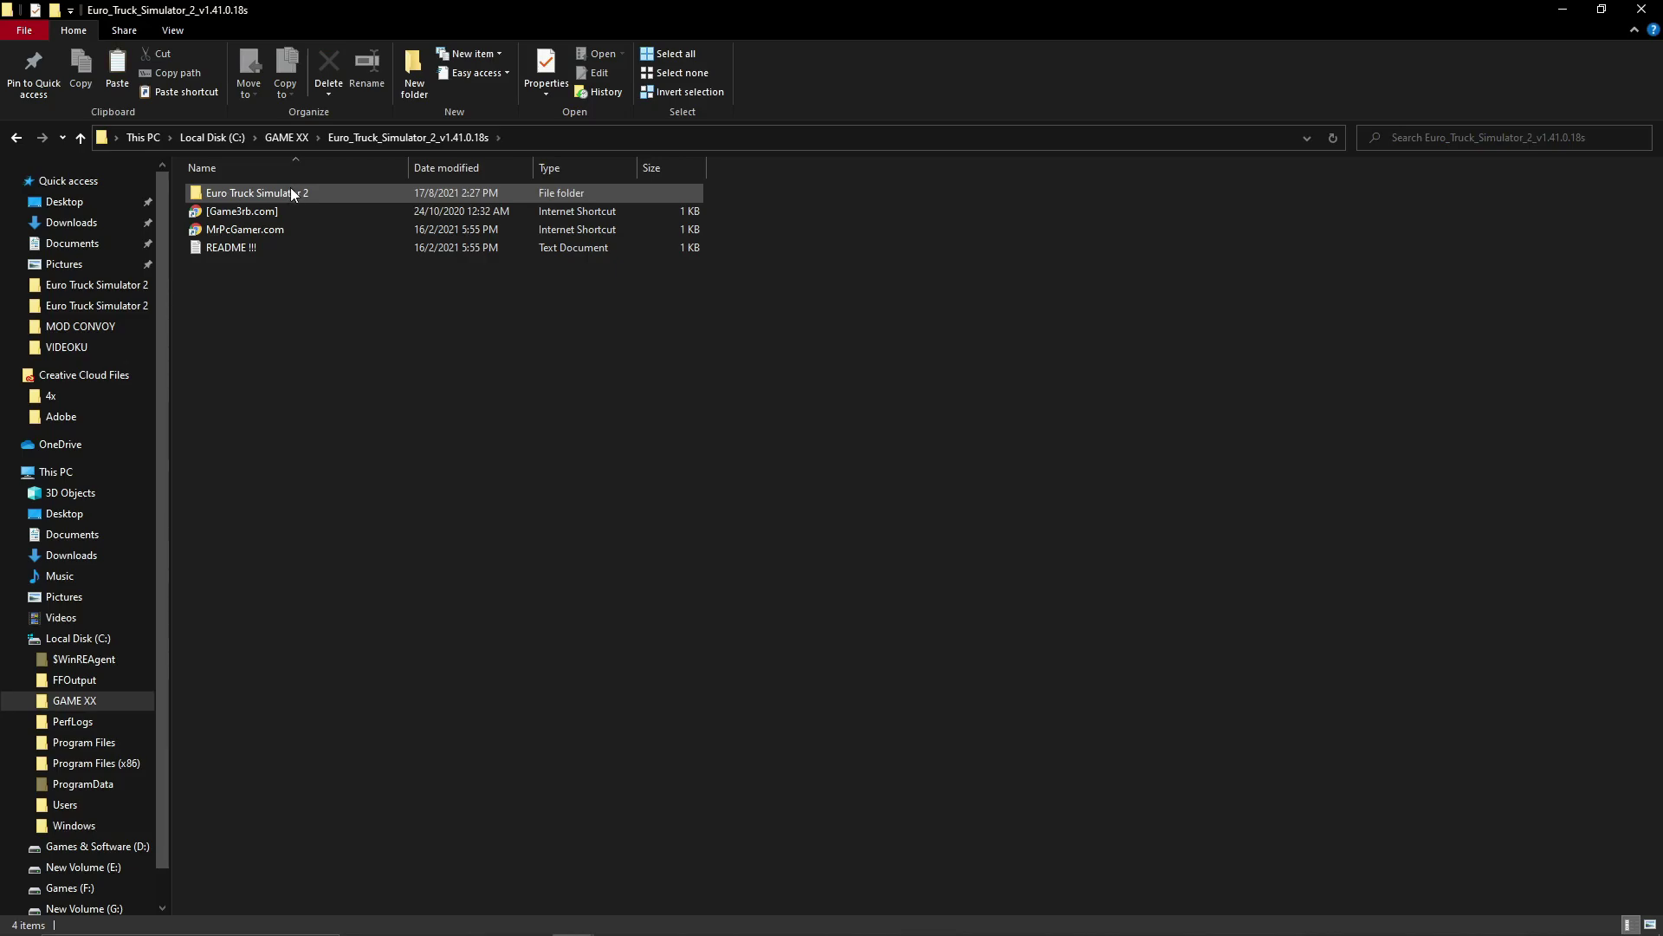
pyautogui.doubleClick(292, 193)
pyautogui.scroll(-10, 357, 745)
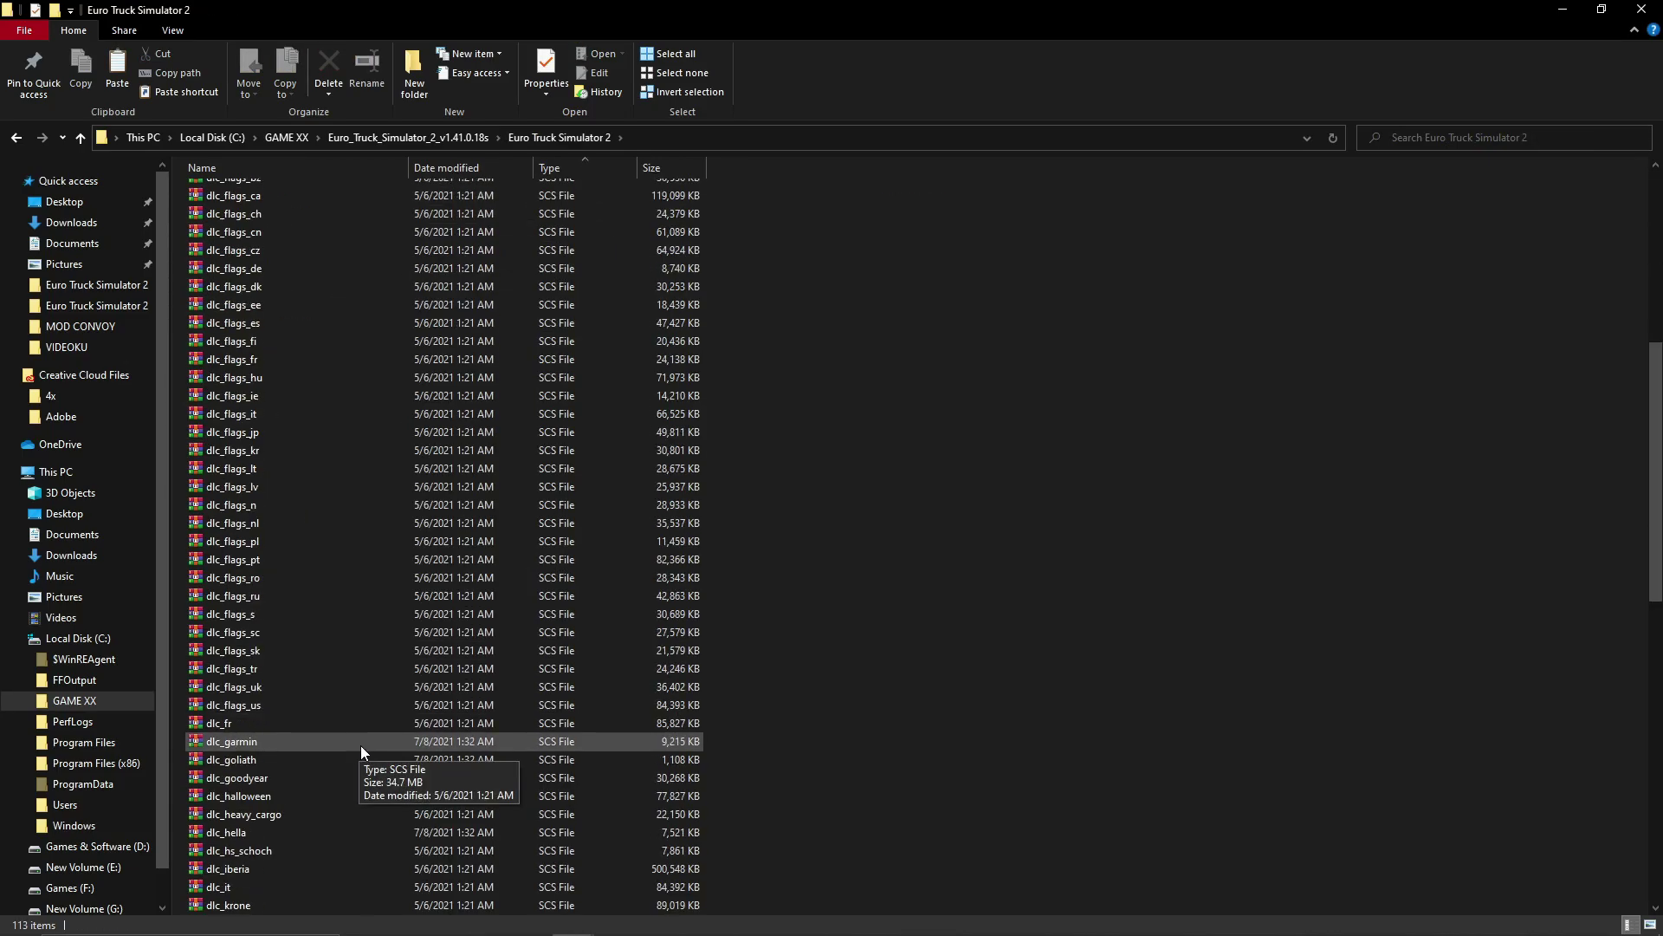
pyautogui.scroll(-9, 360, 745)
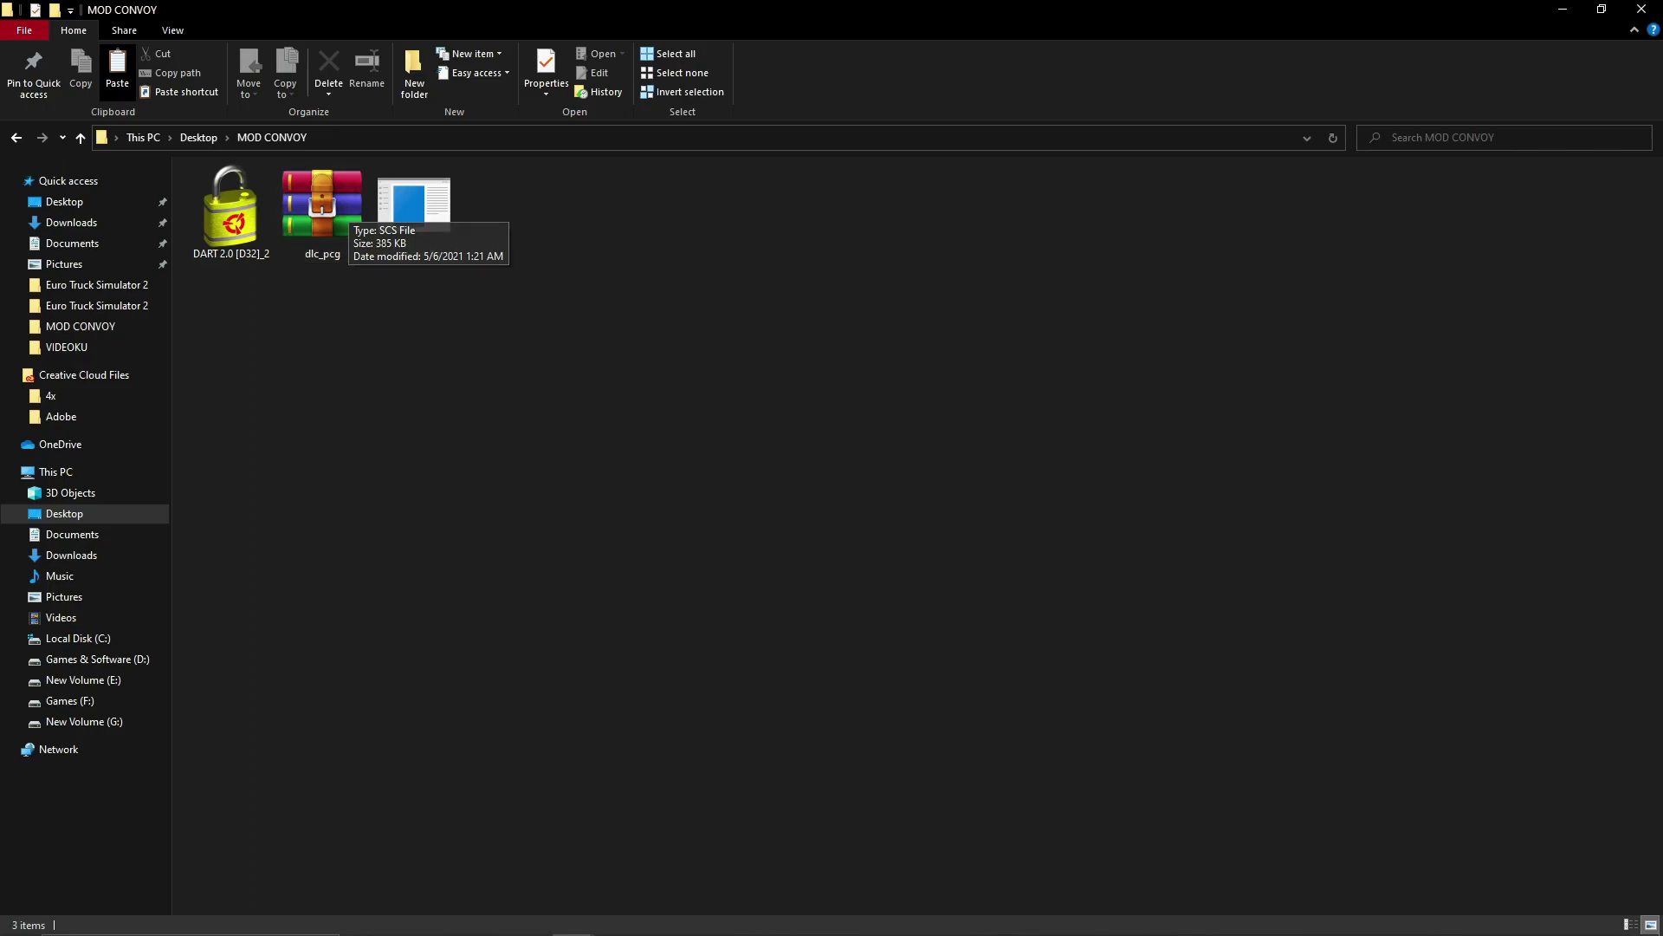
# Copy the TRUCKERS MALAYA SKIN mod file from the Games & Software (D:) drive into the MOD CONVOY folder.
pyautogui.moveTo(573, 927)
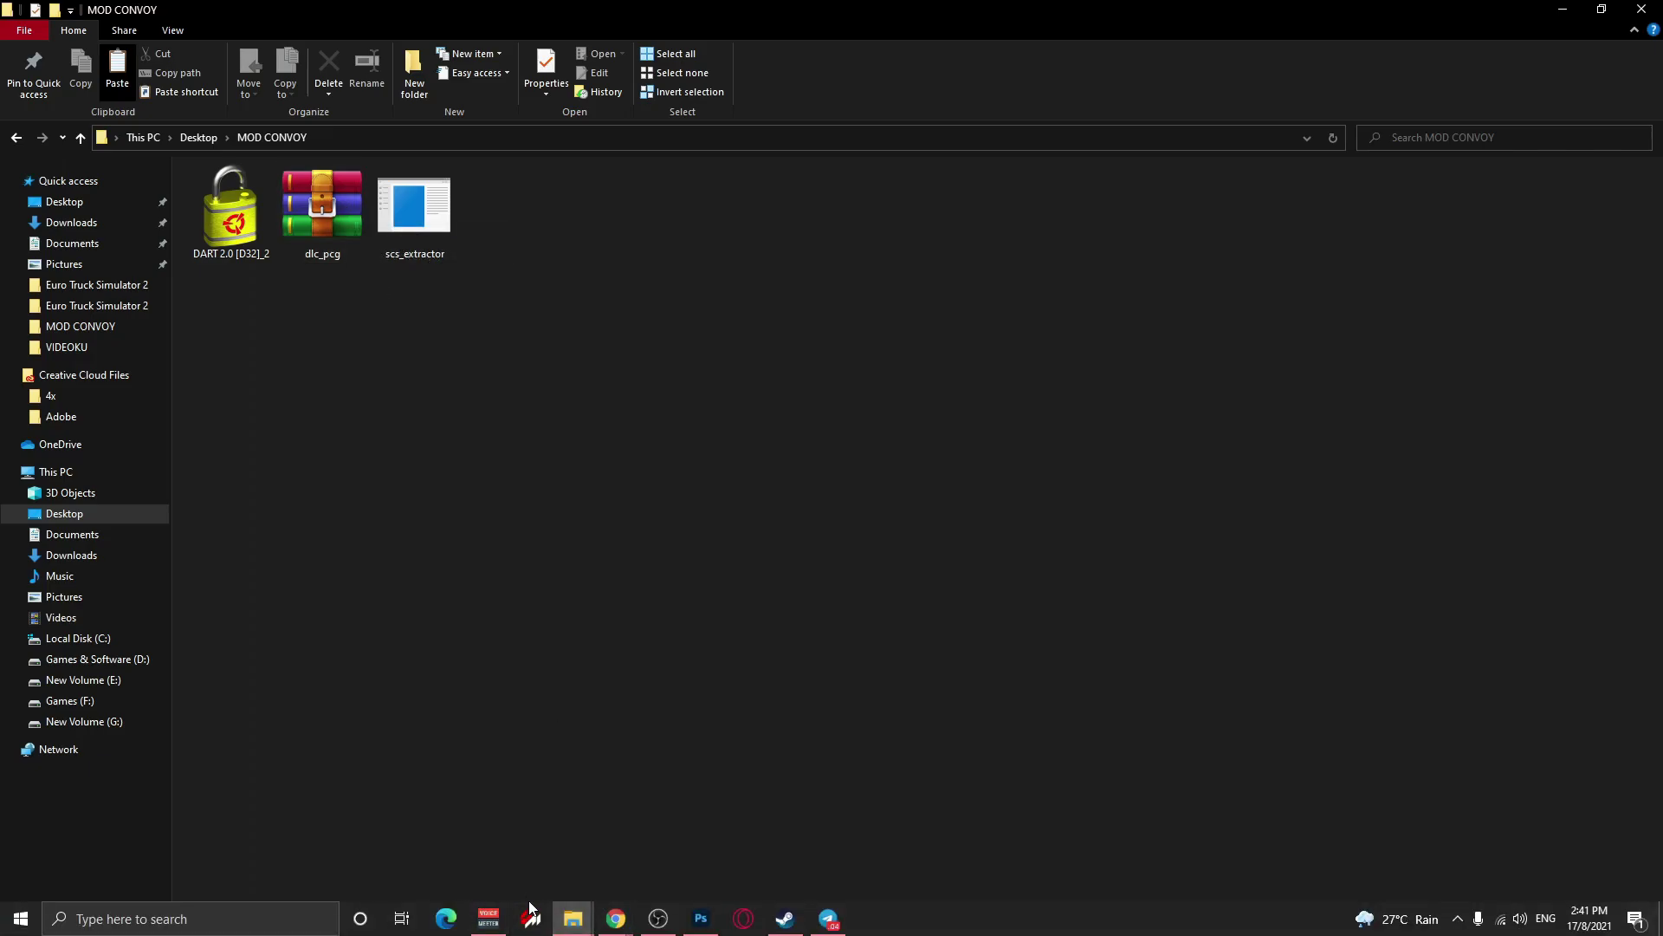
pyautogui.click(350, 846)
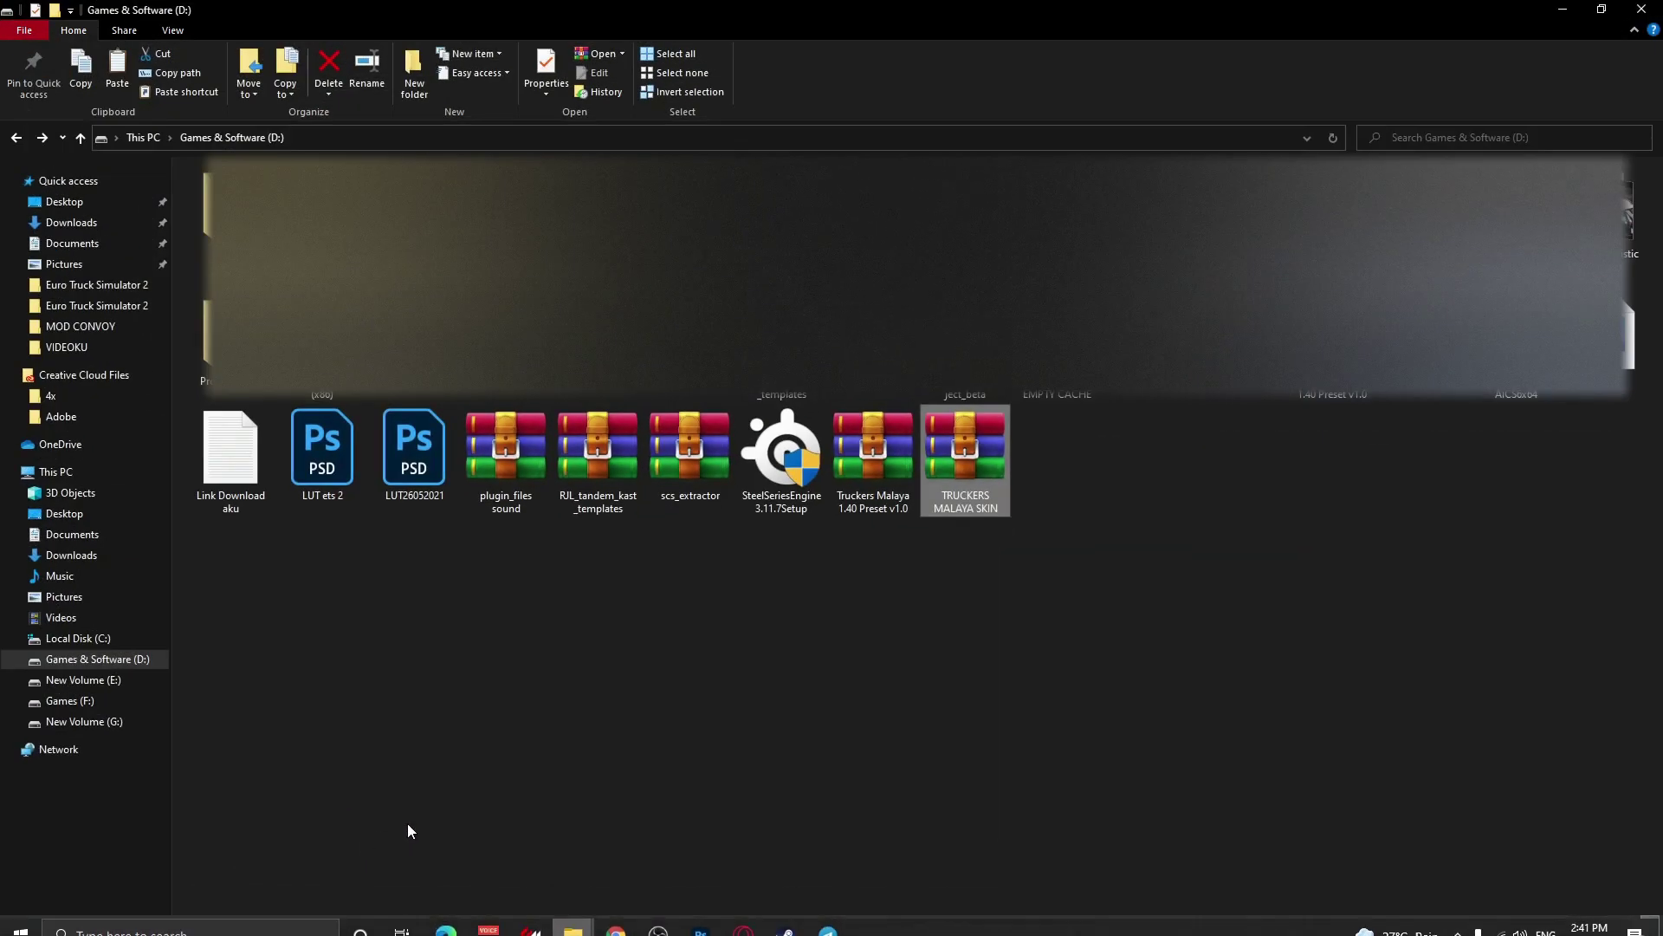
pyautogui.click(1157, 660)
pyautogui.click(971, 452)
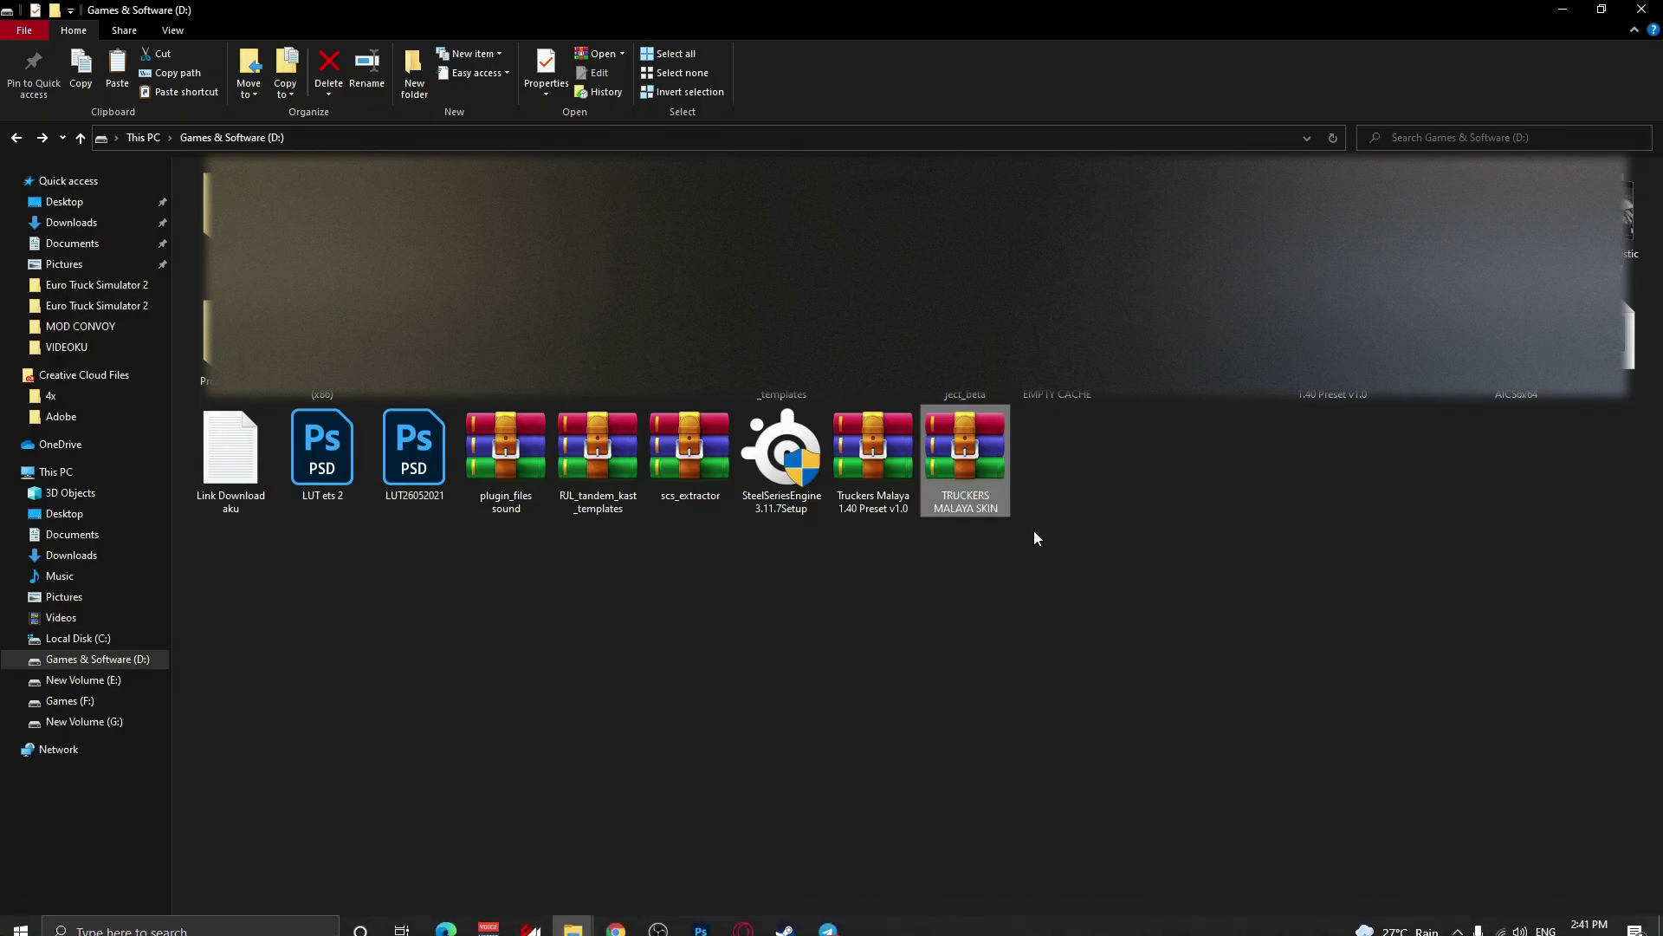
pyautogui.click(573, 918)
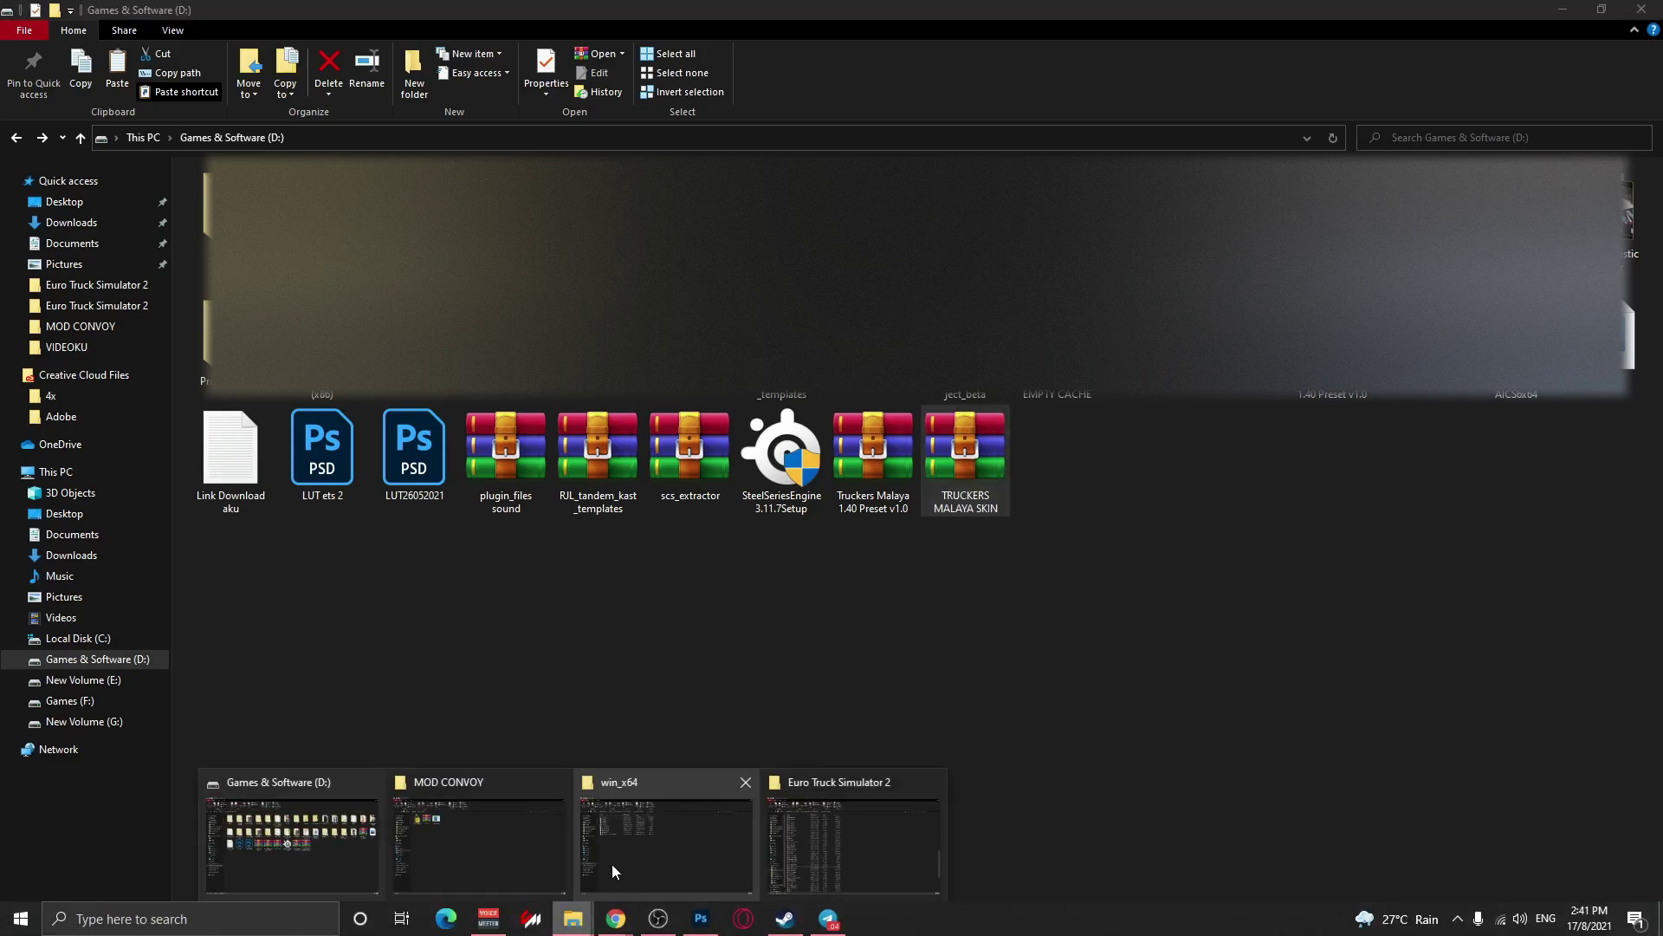
pyautogui.click(559, 806)
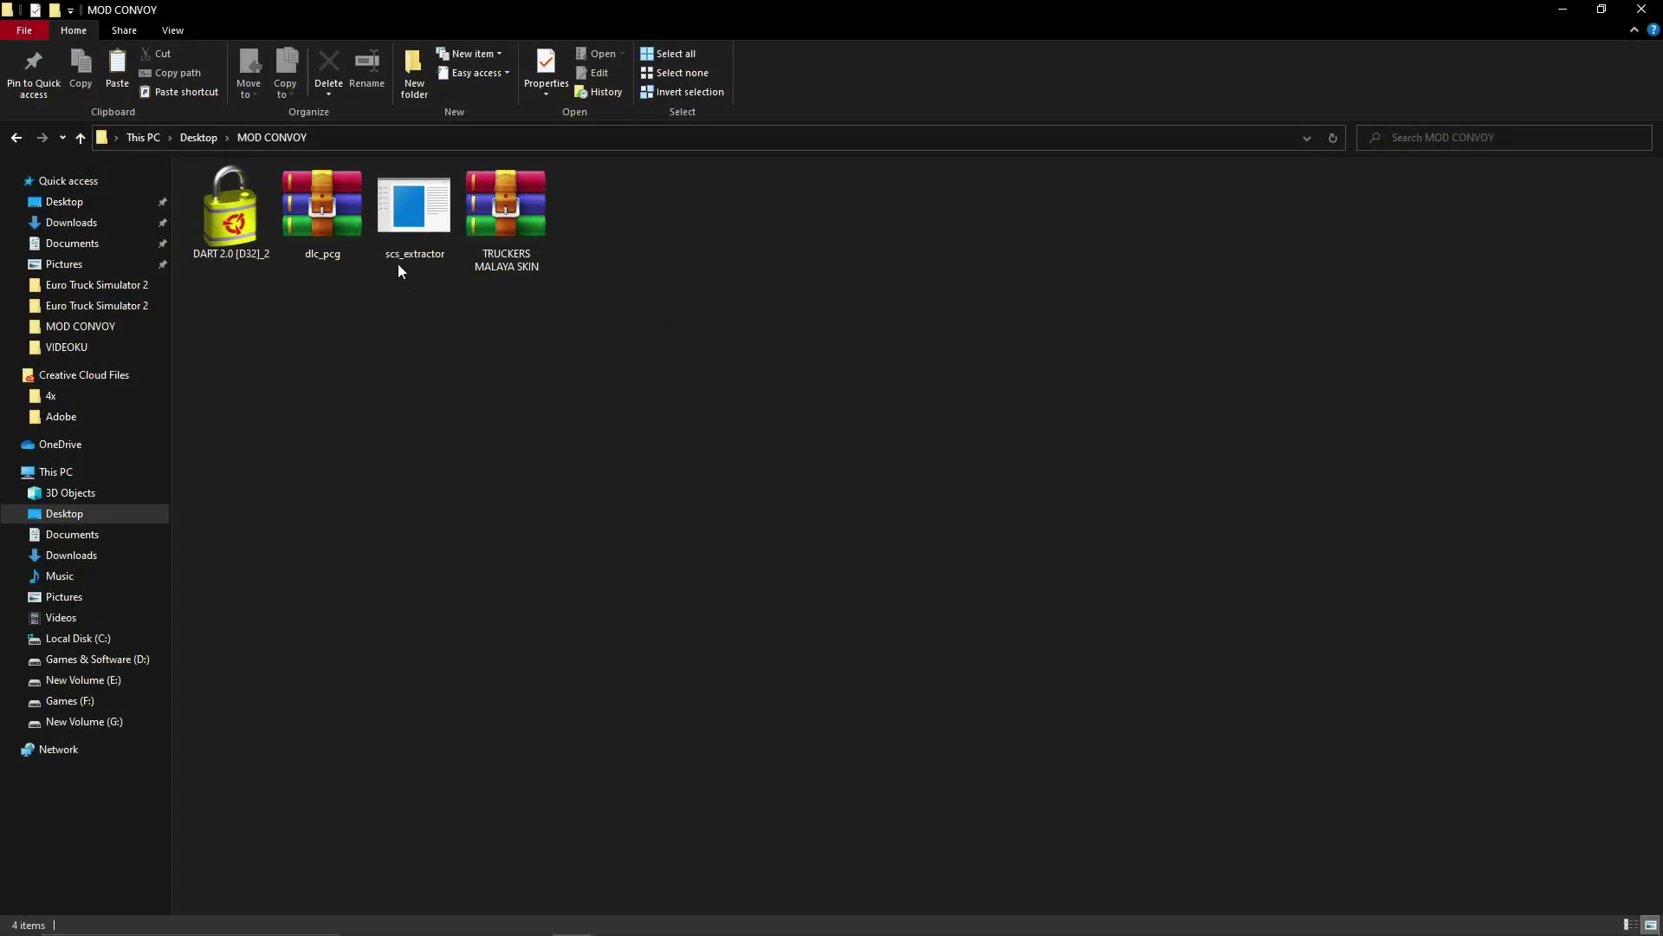
pyautogui.click(231, 232)
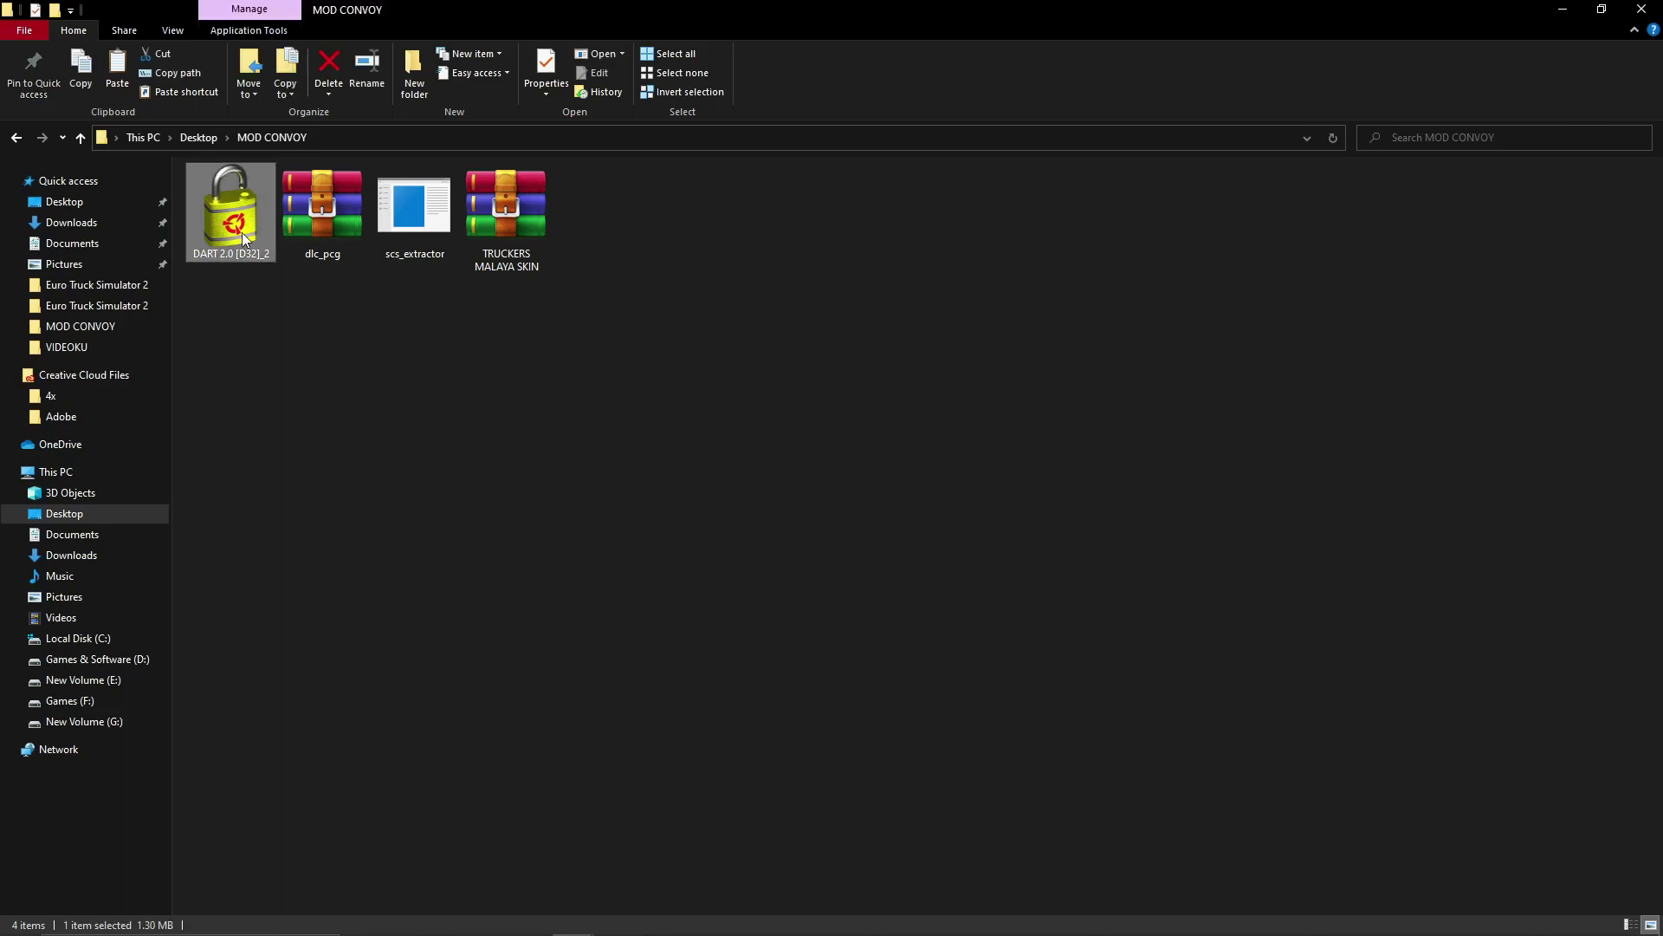
pyautogui.click(404, 229)
pyautogui.click(373, 340)
pyautogui.click(328, 227)
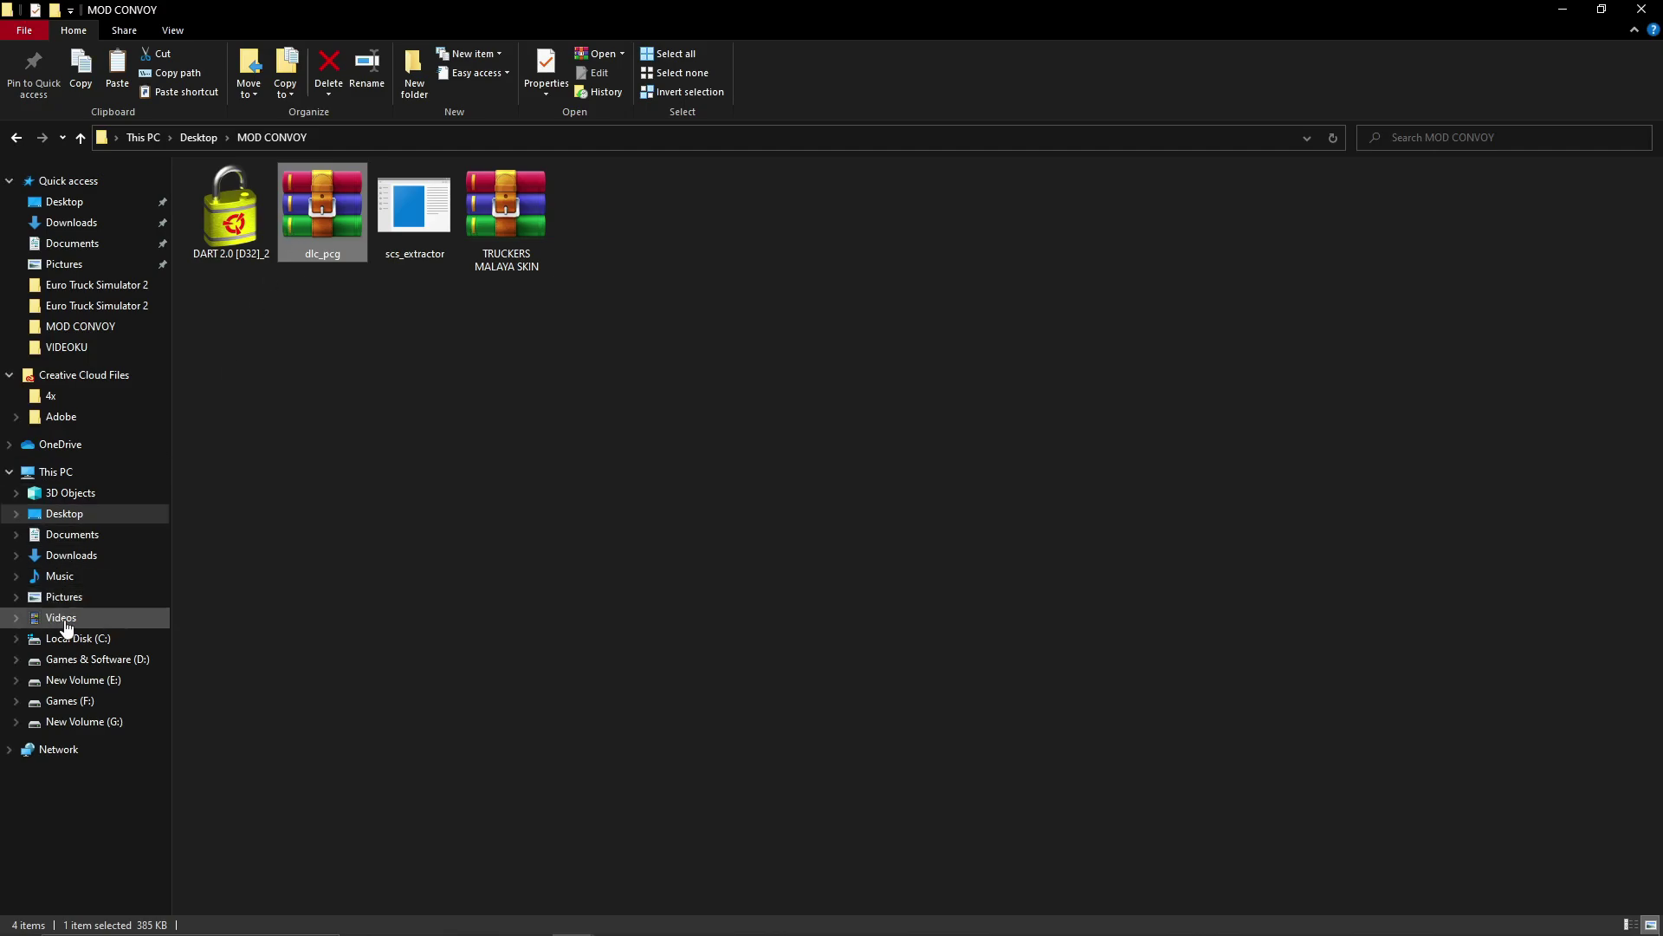
pyautogui.click(684, 393)
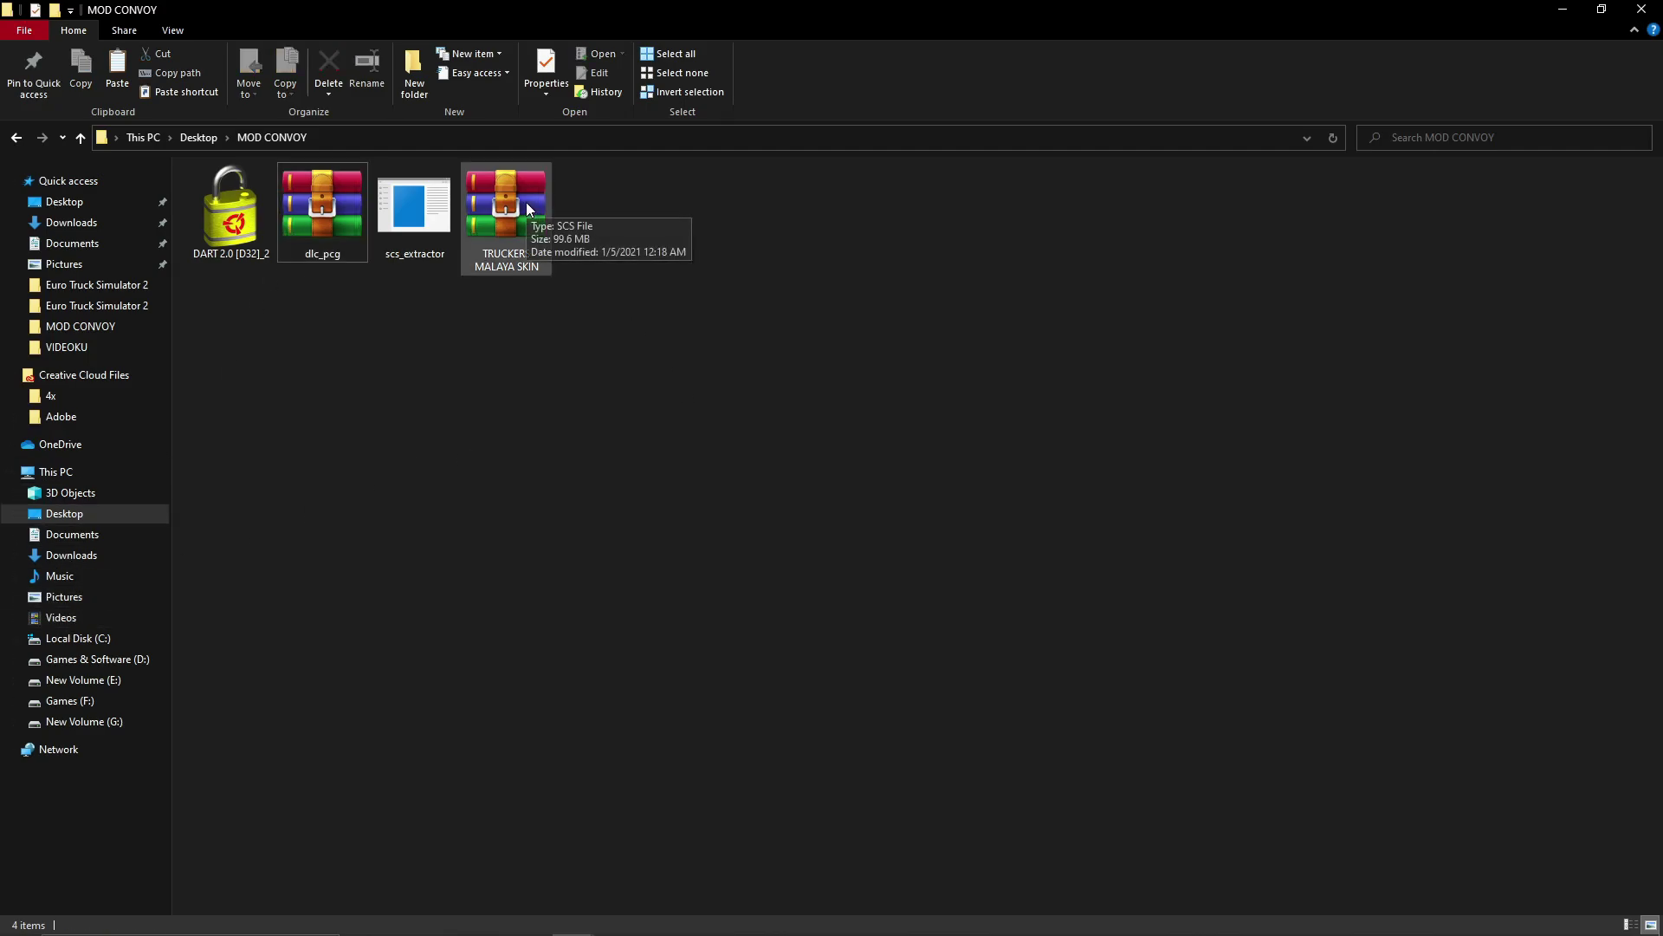
# Create a folder named dlc_turckermalayaskin inside MOD CONVOY.
pyautogui.rightClick(354, 403)
pyautogui.moveTo(512, 611)
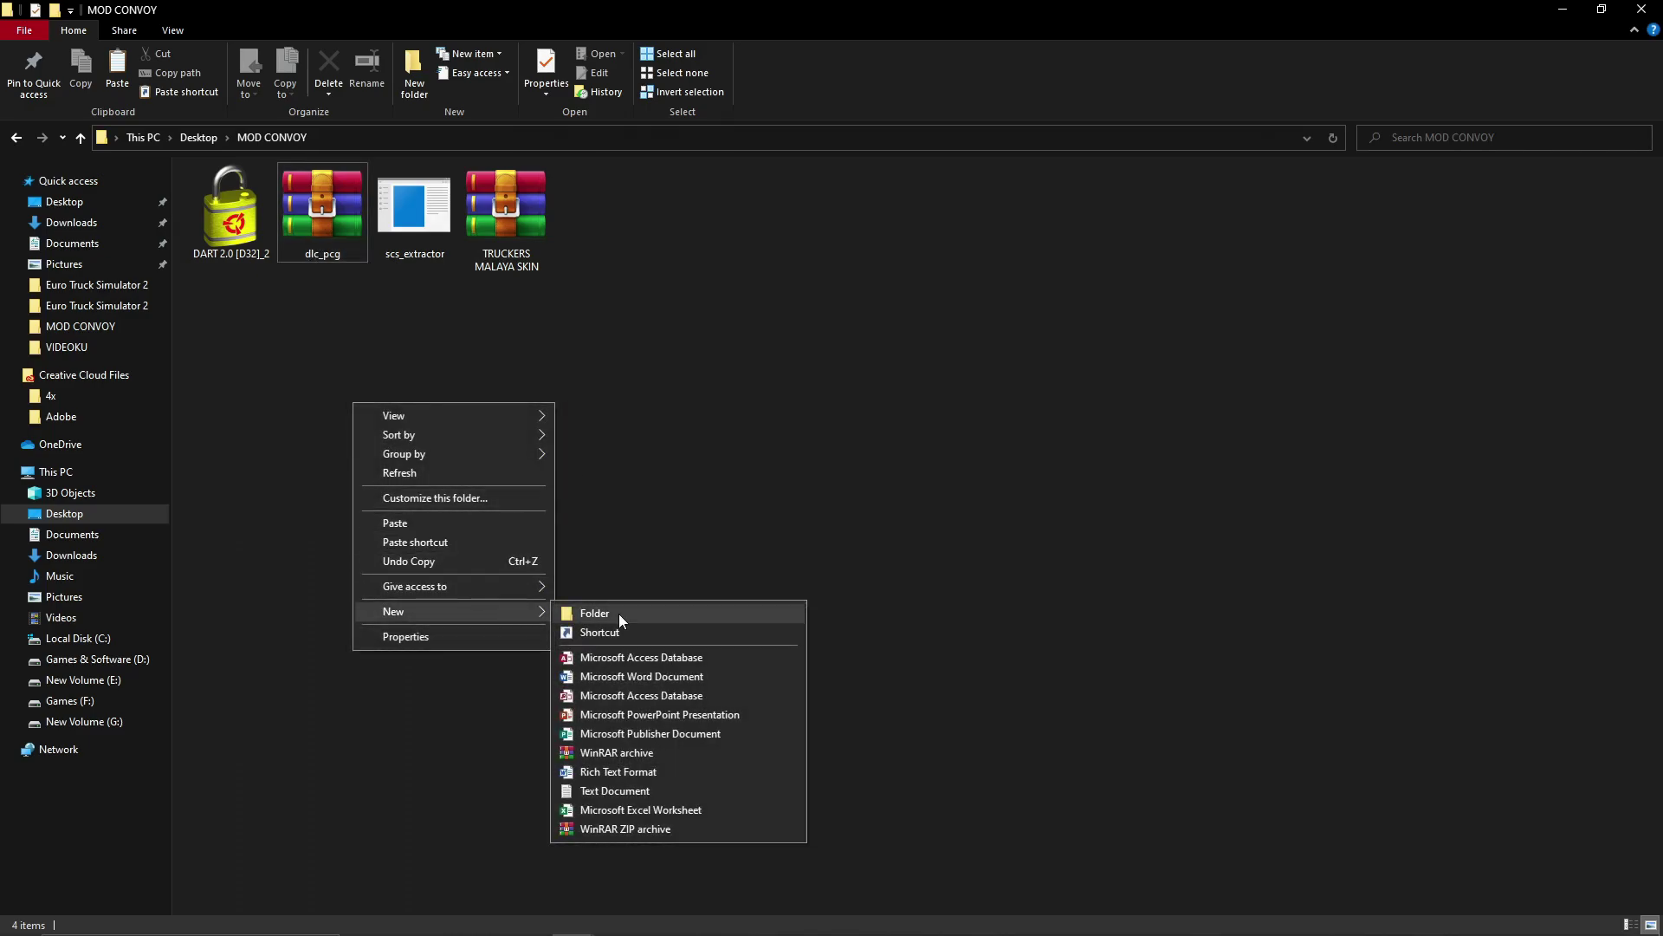
pyautogui.click(619, 613)
pyautogui.write('dlc_tu')
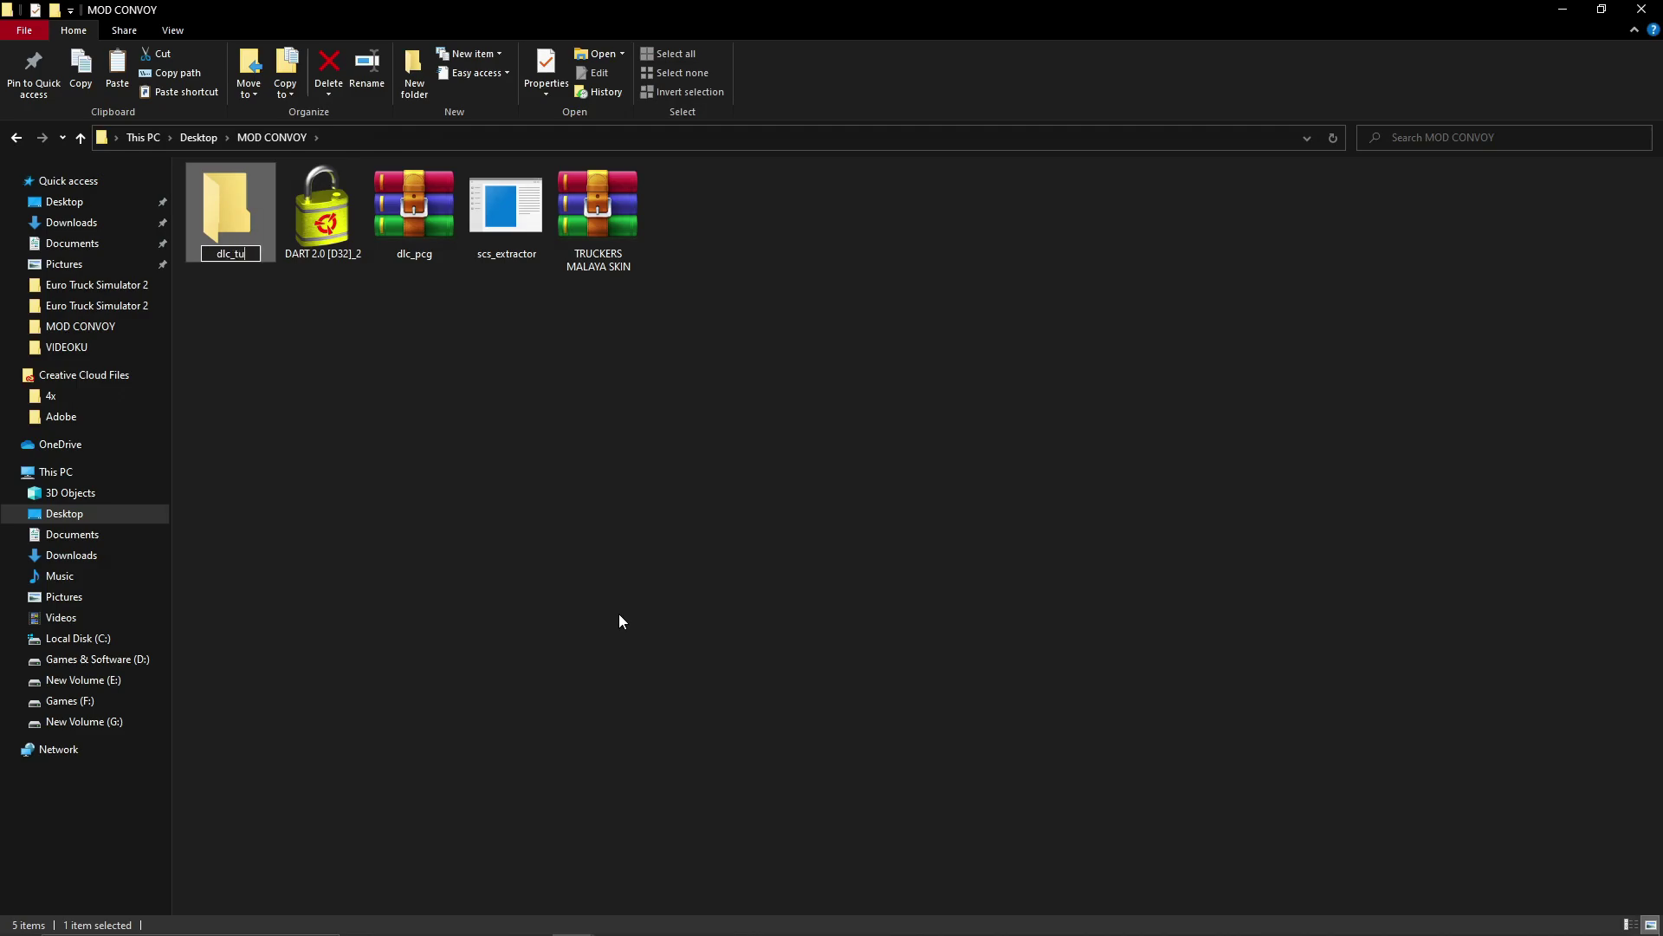
pyautogui.write('rckermalaya skin')
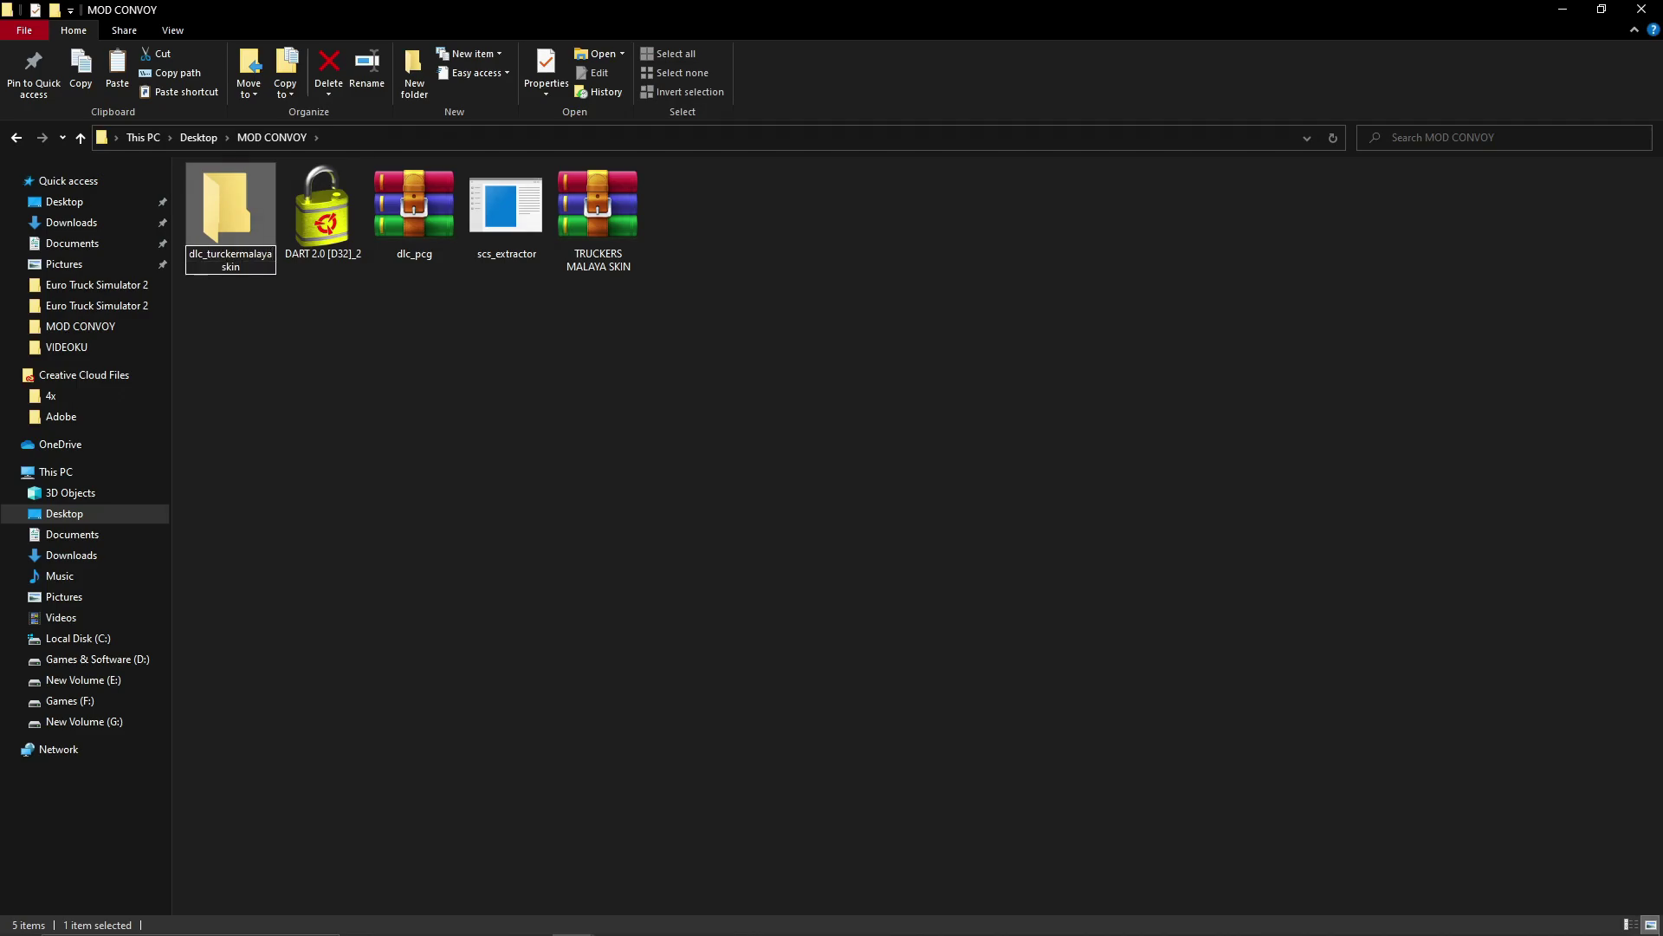
pyautogui.click(521, 512)
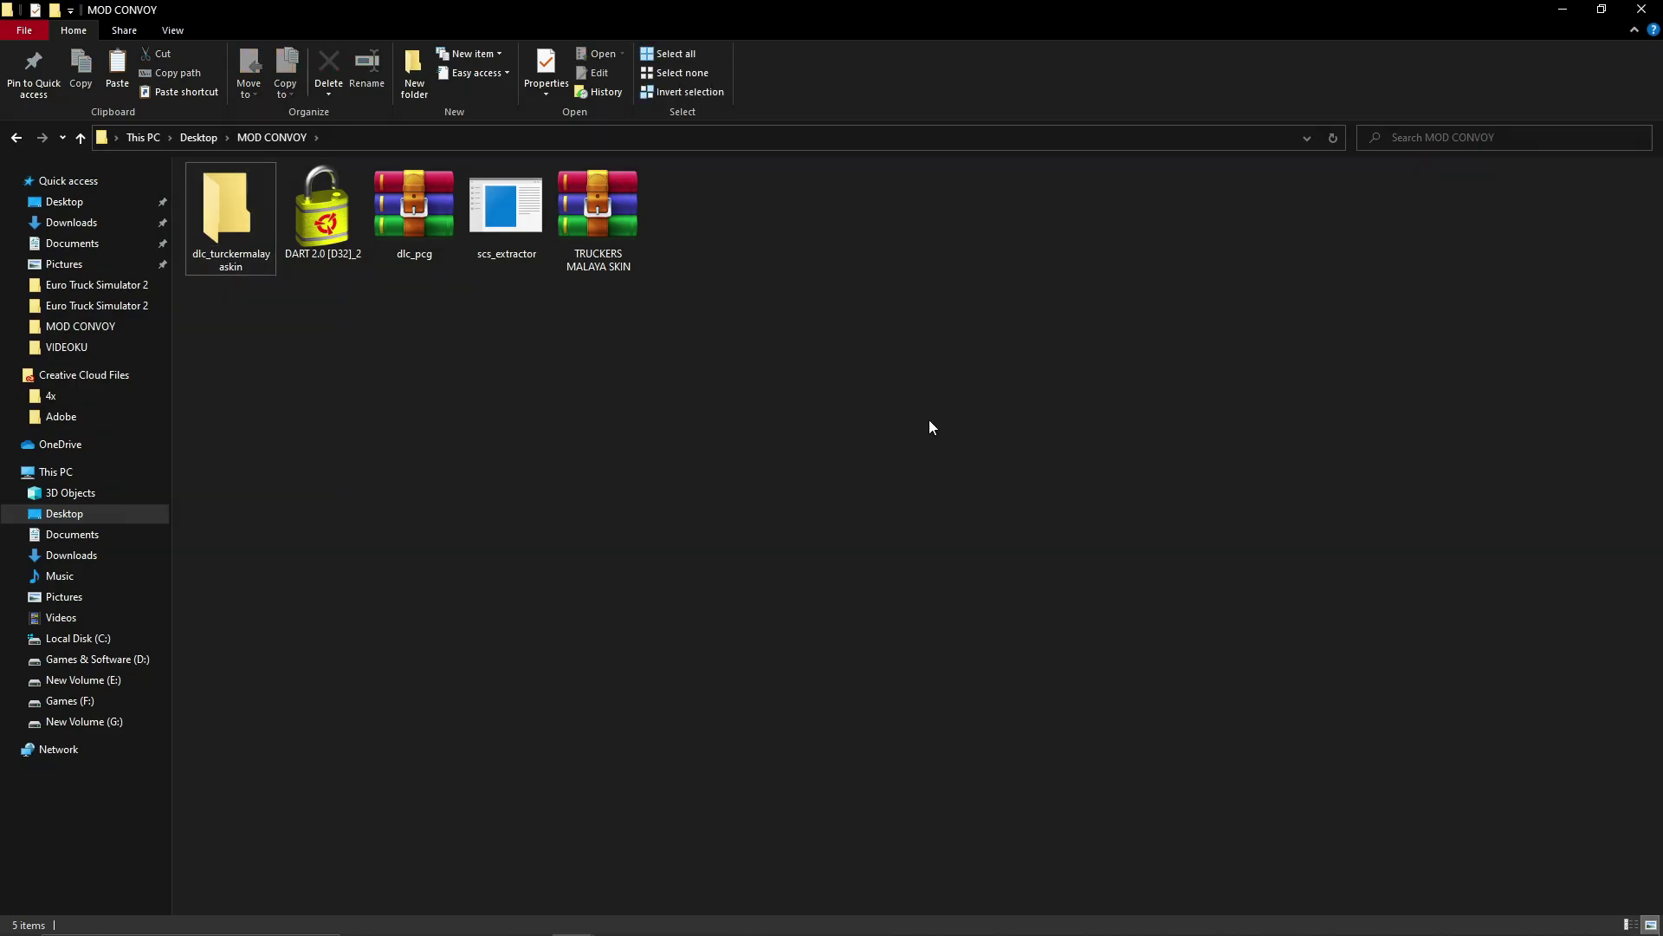
# Copy dlc_pcg, scs_extractor and TRUCKERS MALAYA SKIN into the dlc_turckermalayaskin folder.
pyautogui.click(423, 220)
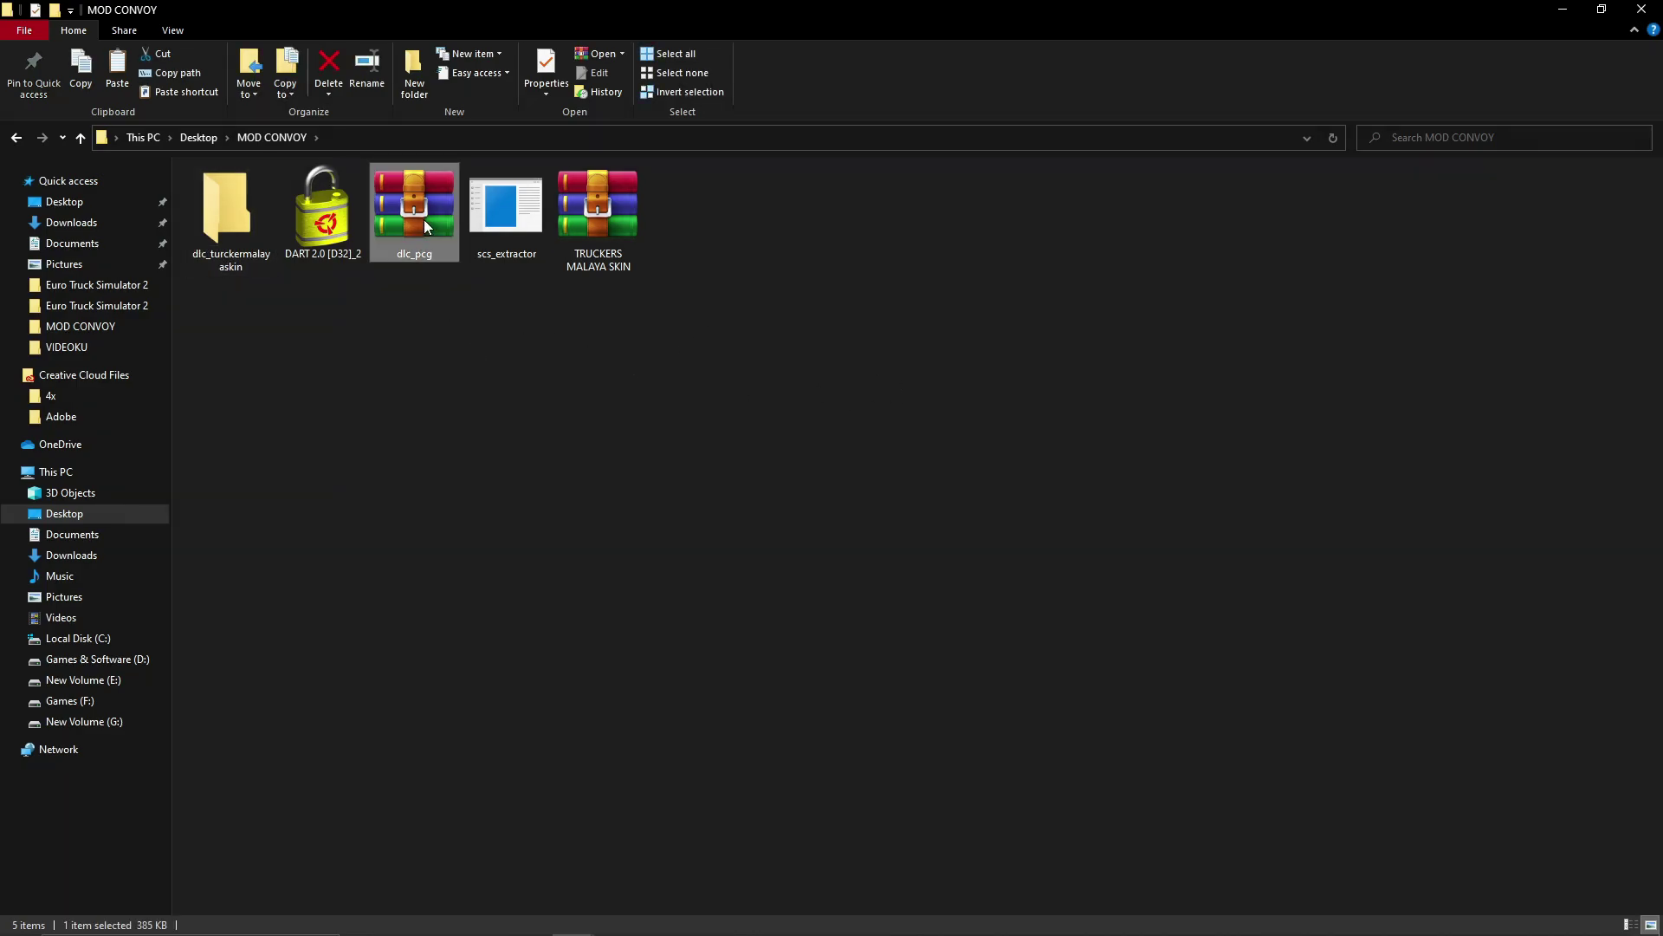
pyautogui.keyDown('ctrl'); pyautogui.click(511, 220); pyautogui.keyUp('ctrl')
pyautogui.keyDown('ctrl'); pyautogui.click(605, 227); pyautogui.keyUp('ctrl')
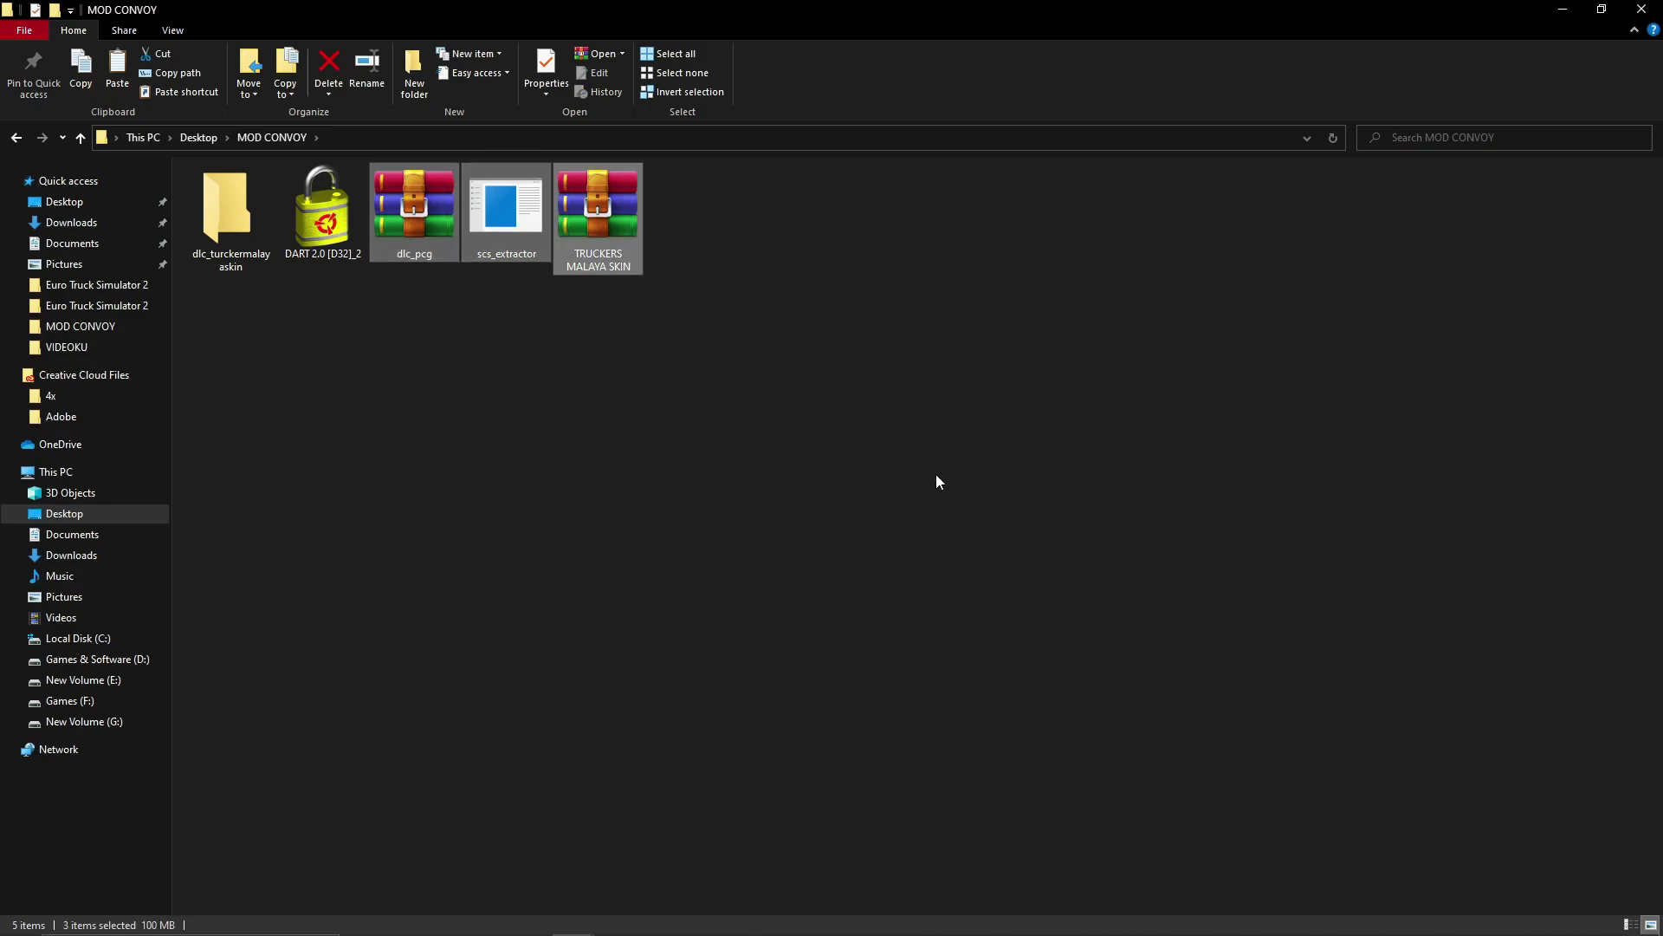
pyautogui.doubleClick(241, 230)
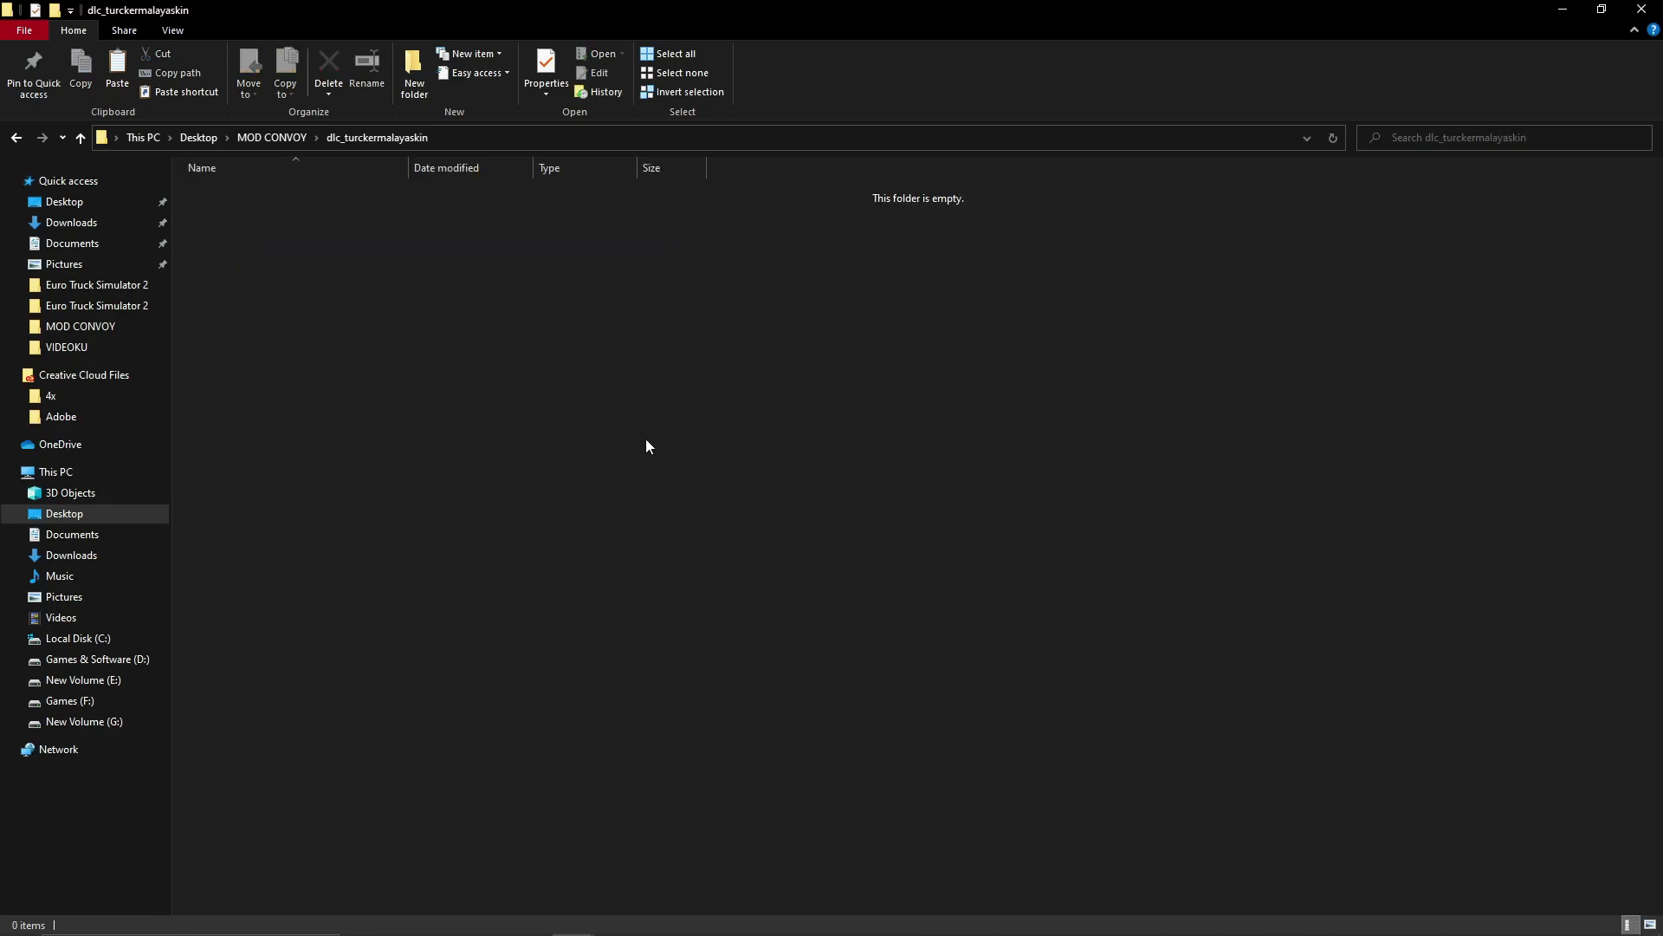
pyautogui.hotkey('ctrl', 'v')
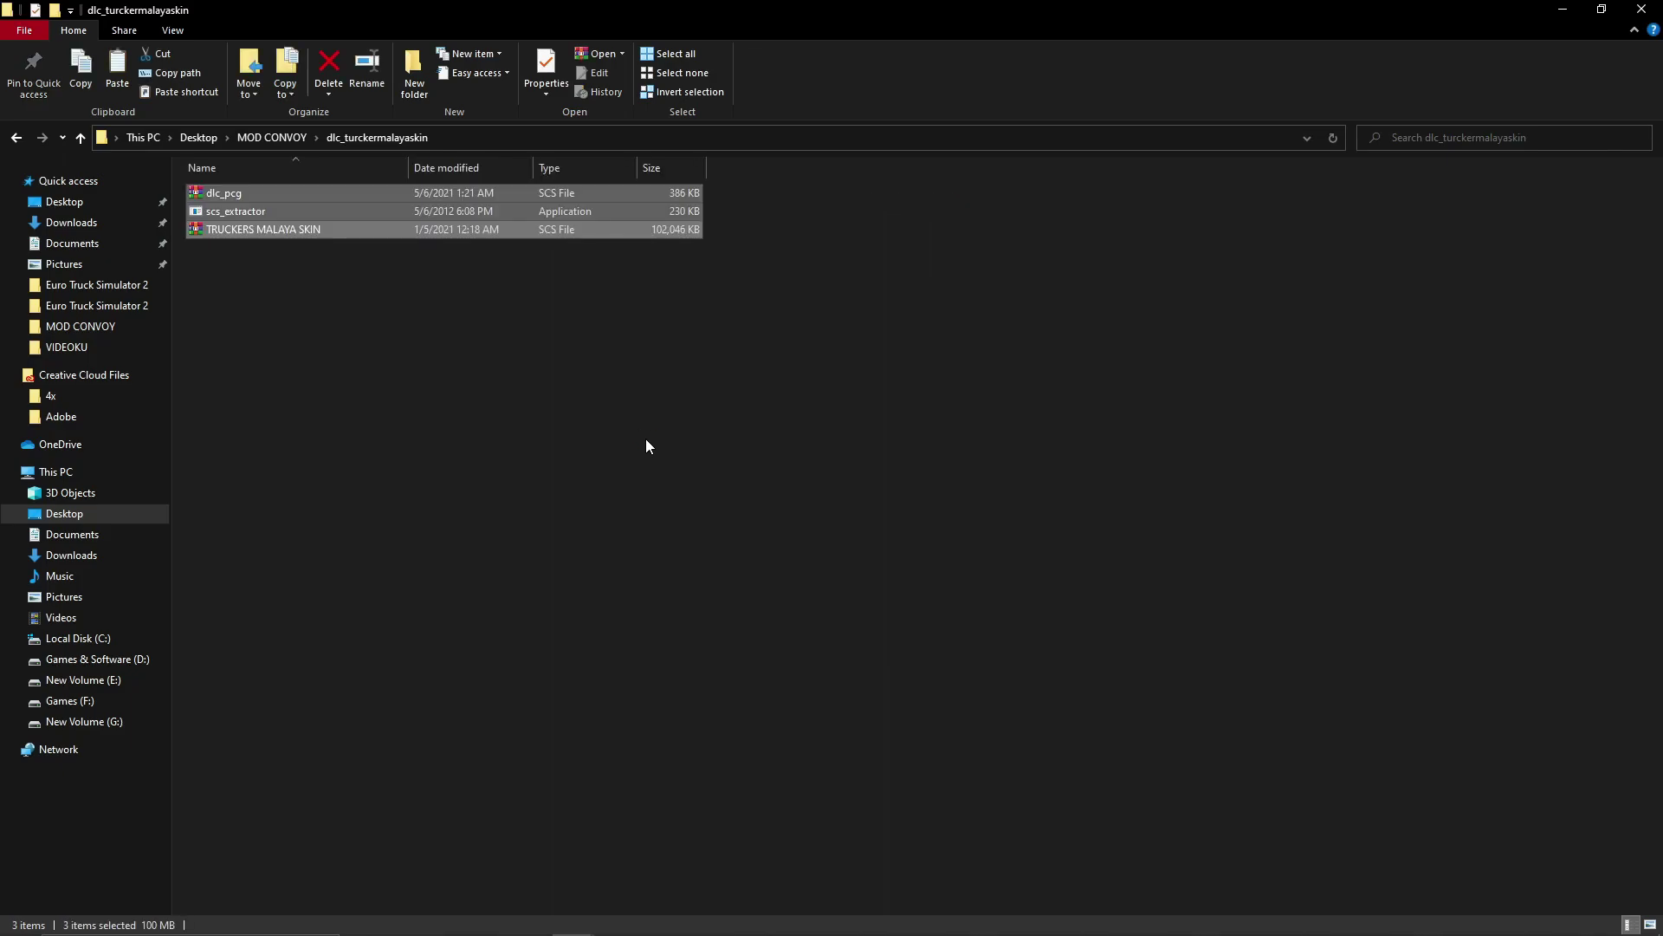
pyautogui.click(407, 329)
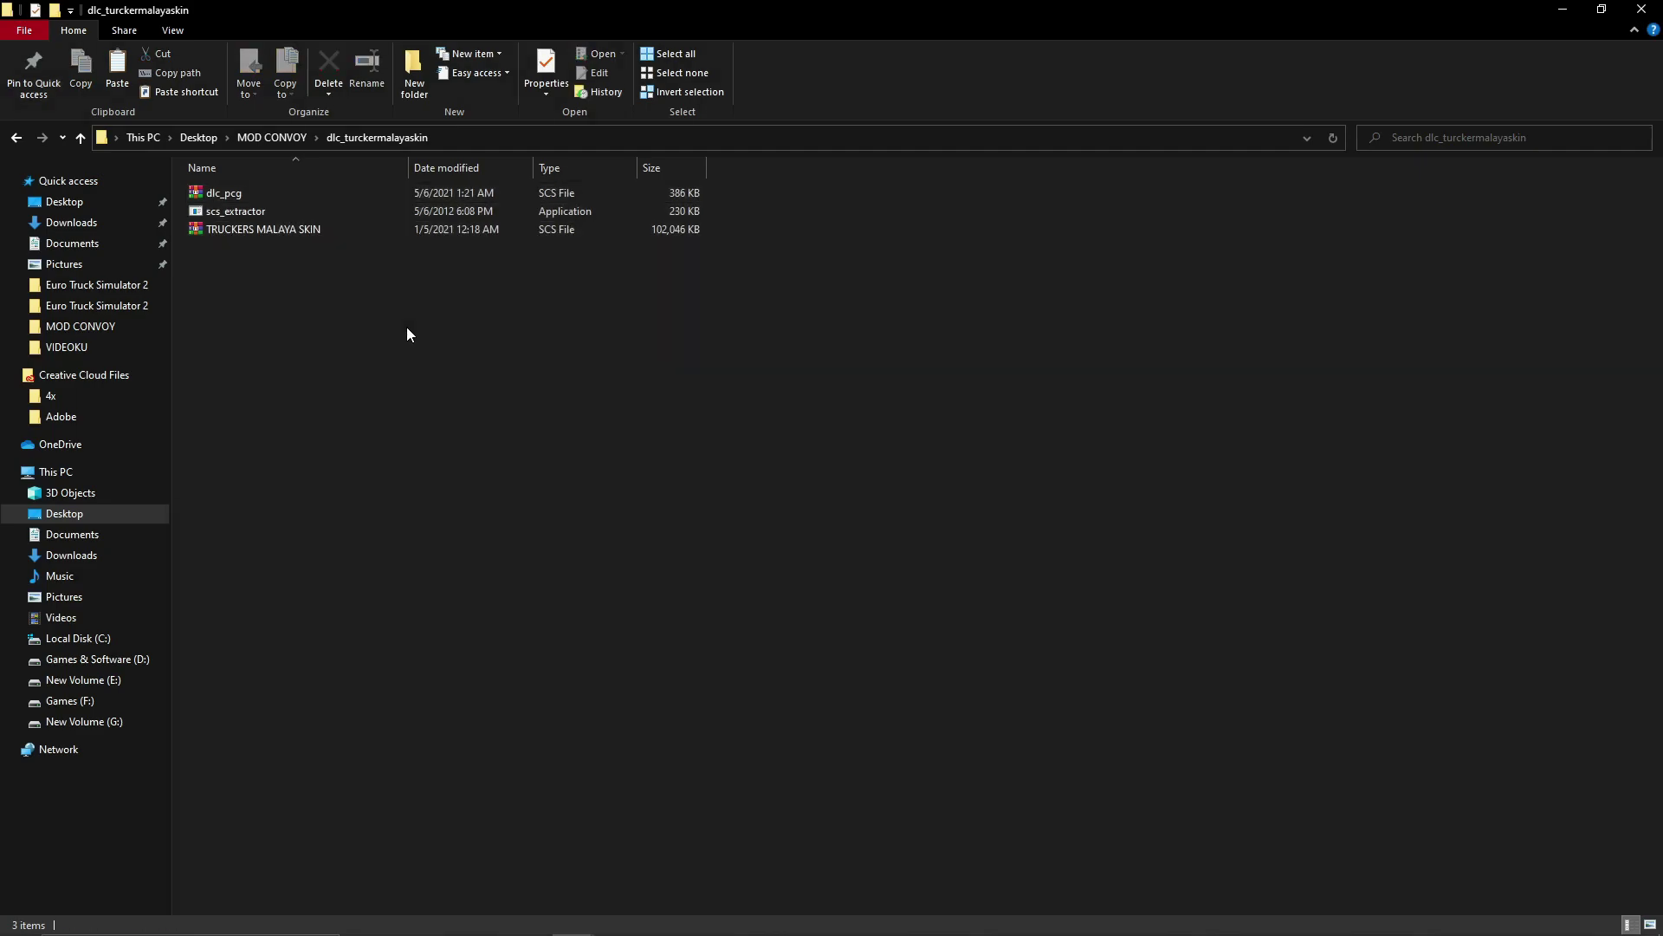
# Switch the folder to an icon view and unpack dlc_pcg with scs_extractor.
pyautogui.click(259, 193)
pyautogui.rightClick(360, 311)
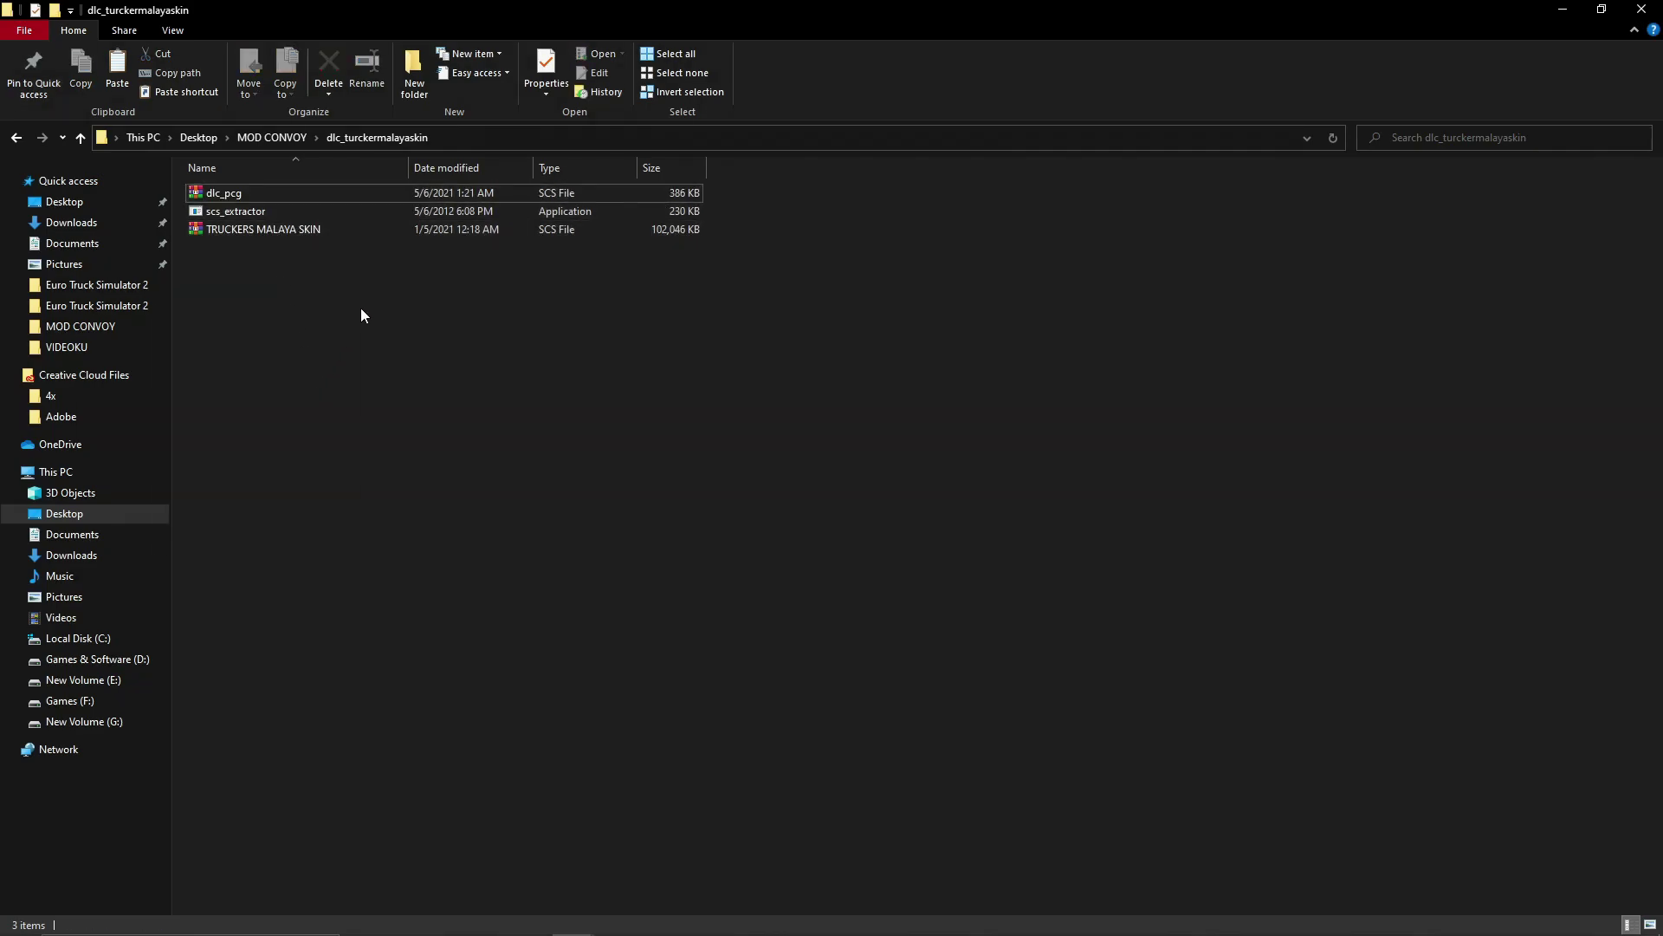
pyautogui.moveTo(330, 338)
pyautogui.click(419, 359)
pyautogui.rightClick(284, 310)
pyautogui.click(347, 338)
pyautogui.moveTo(227, 211); pyautogui.dragTo(419, 241)
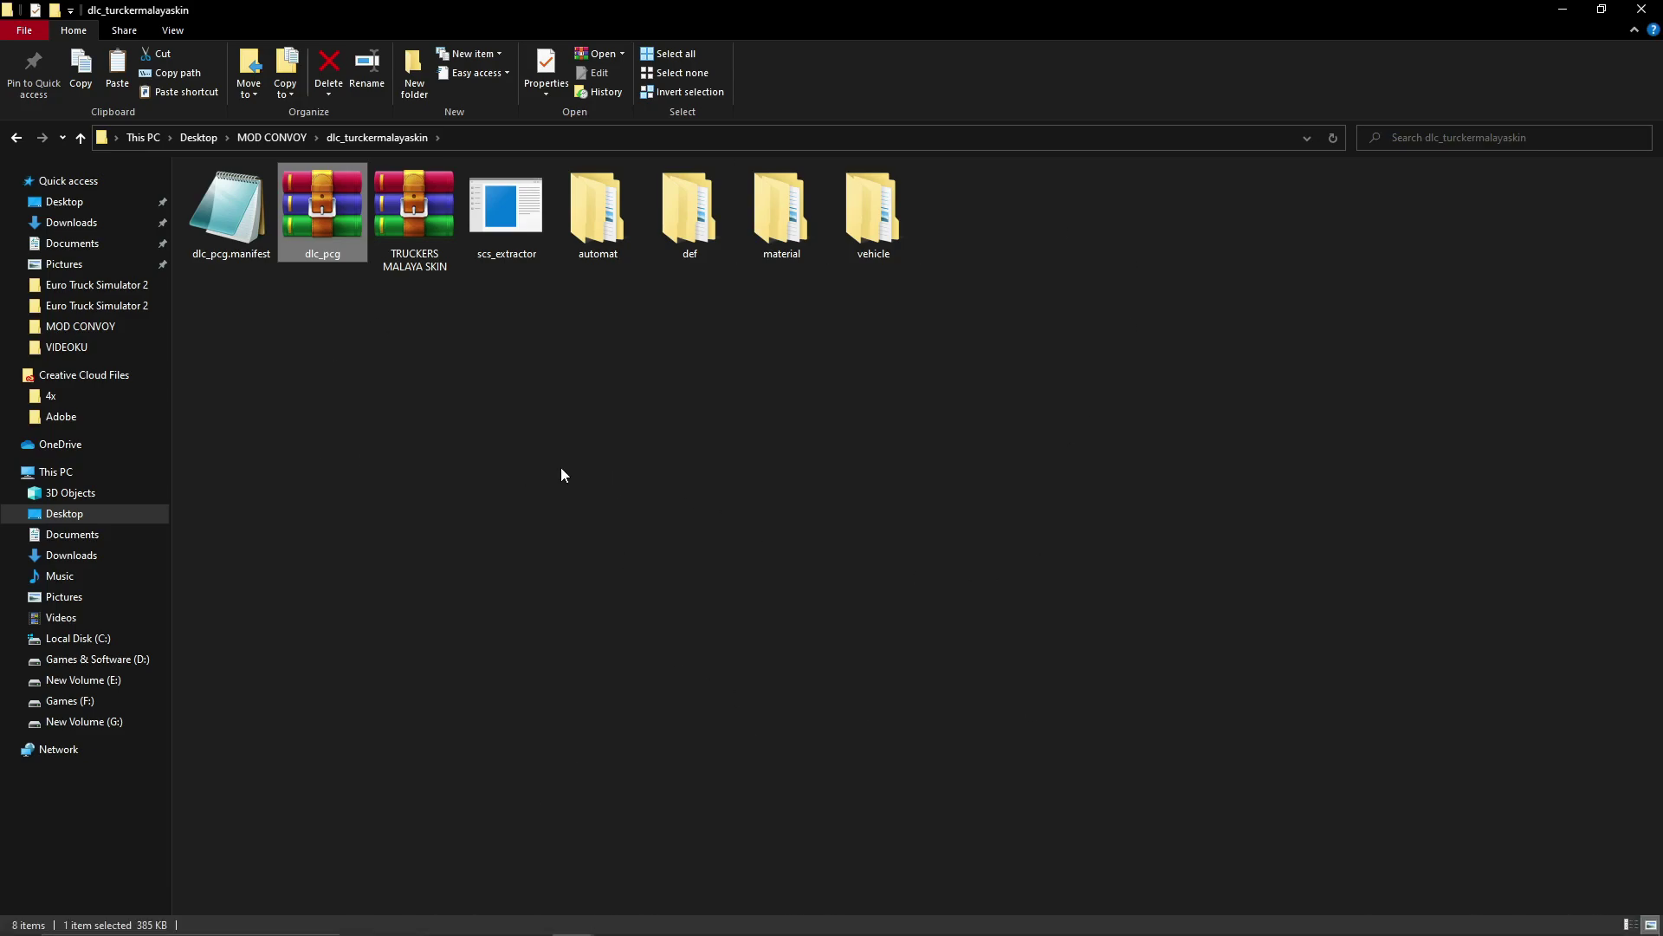
# Delete dlc_pcg and scs_extractor from the dlc_turckermalayaskin folder.
pyautogui.click(322, 396)
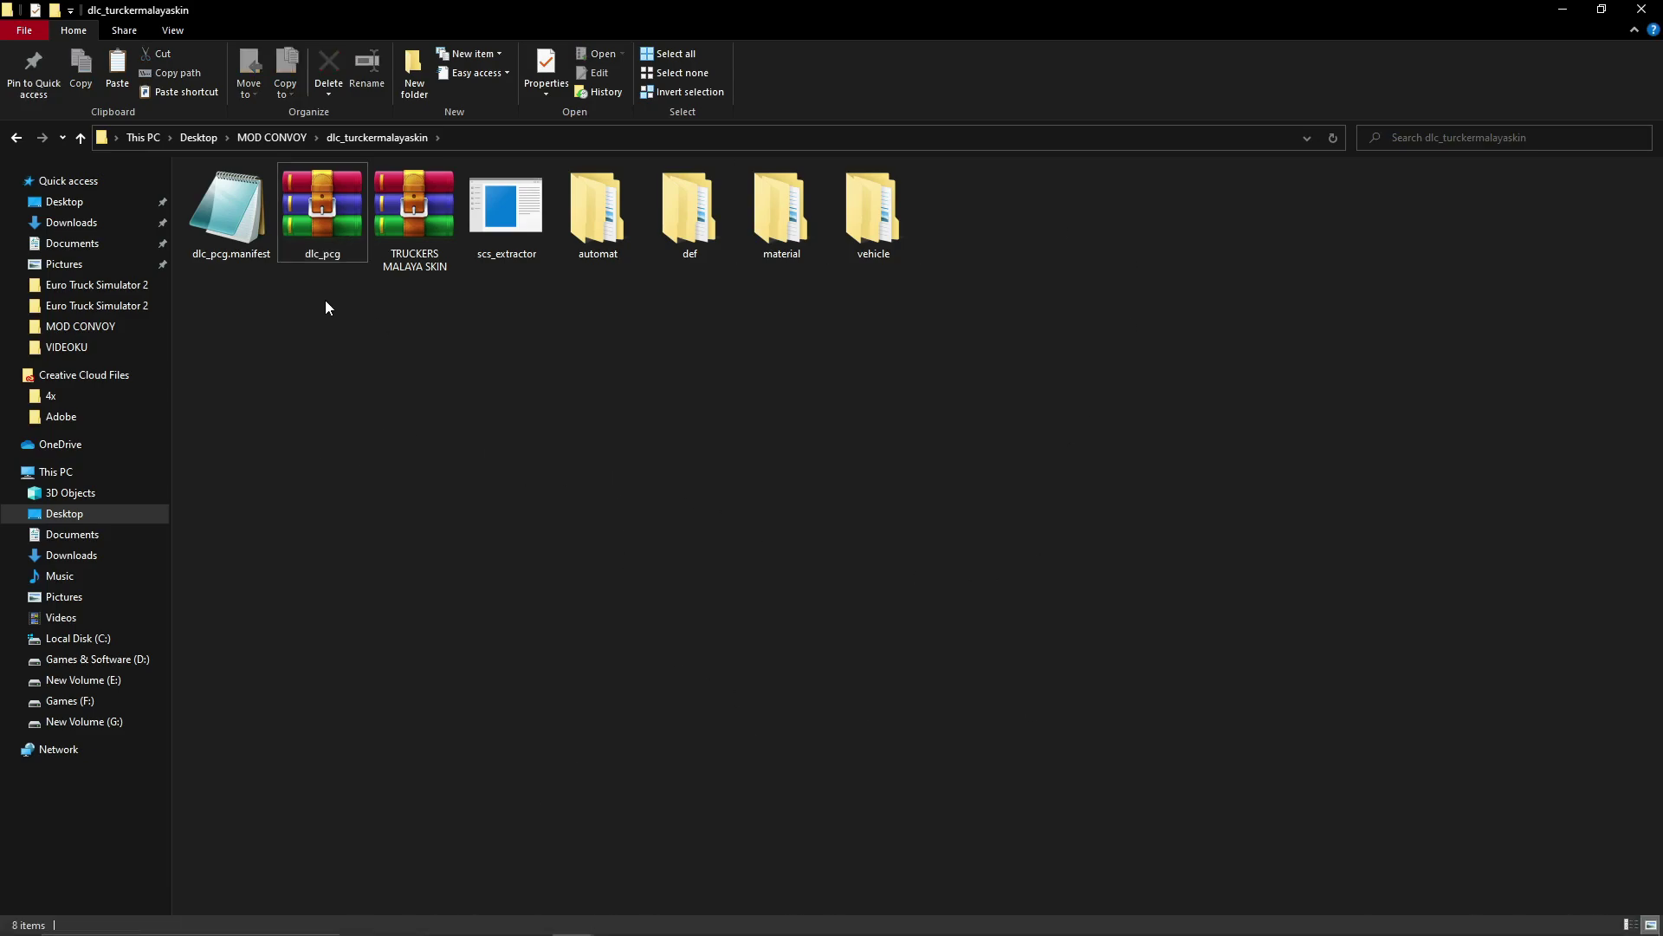
pyautogui.click(329, 223)
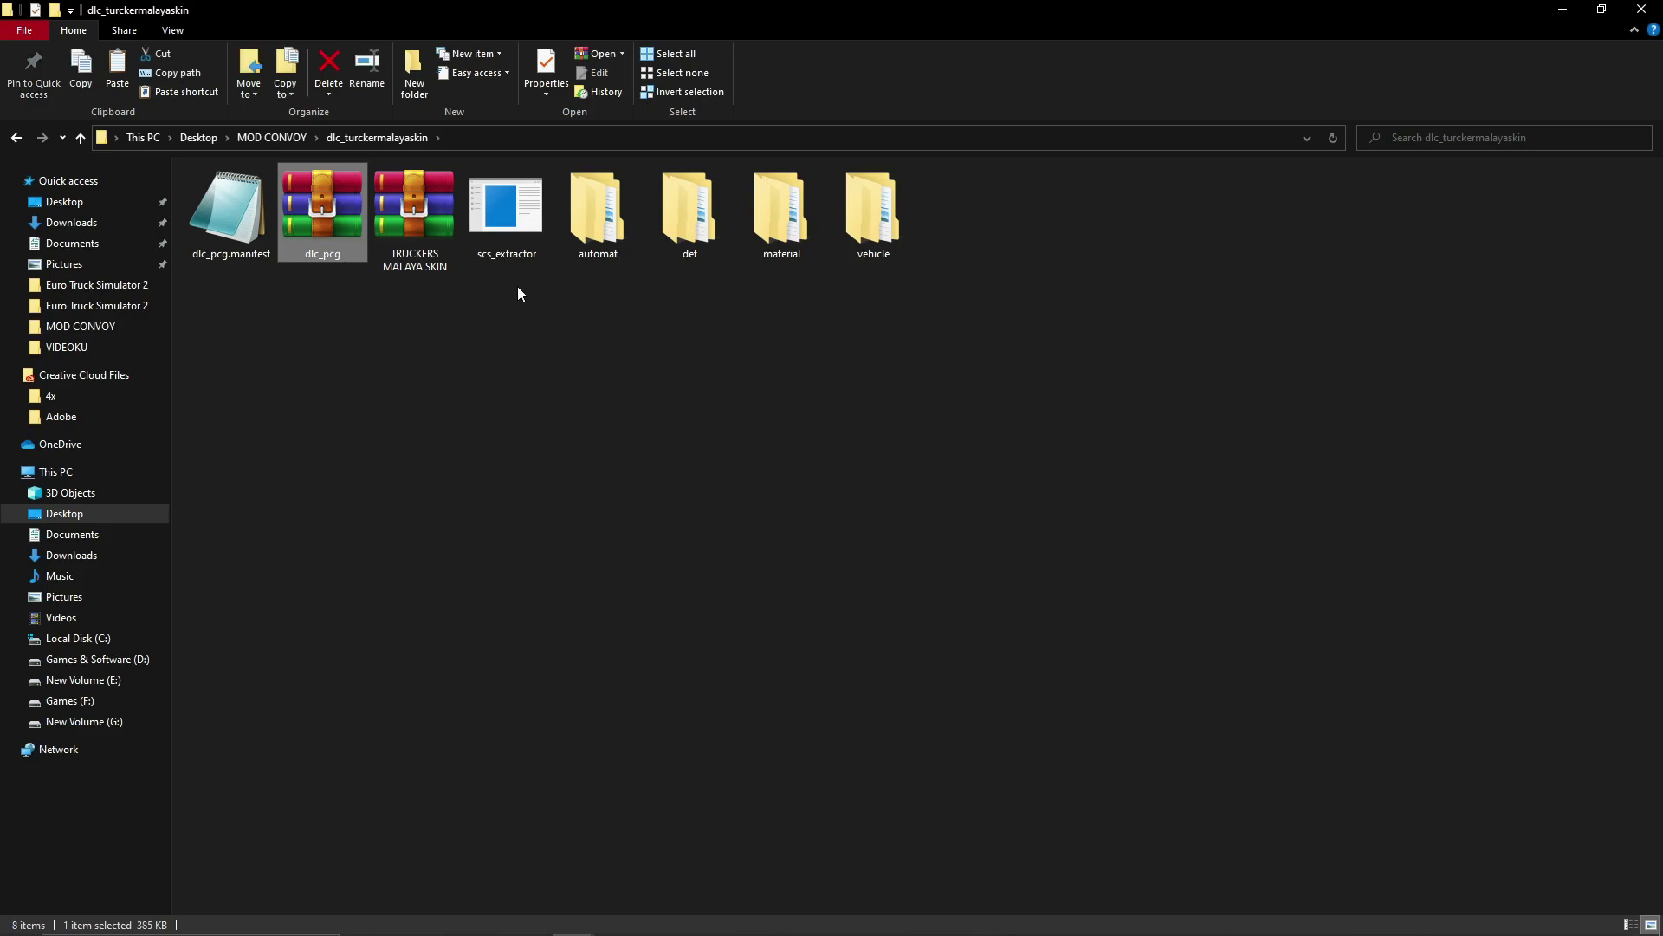
pyautogui.keyDown('ctrl'); pyautogui.click(537, 264); pyautogui.keyUp('ctrl')
pyautogui.press('Delete')
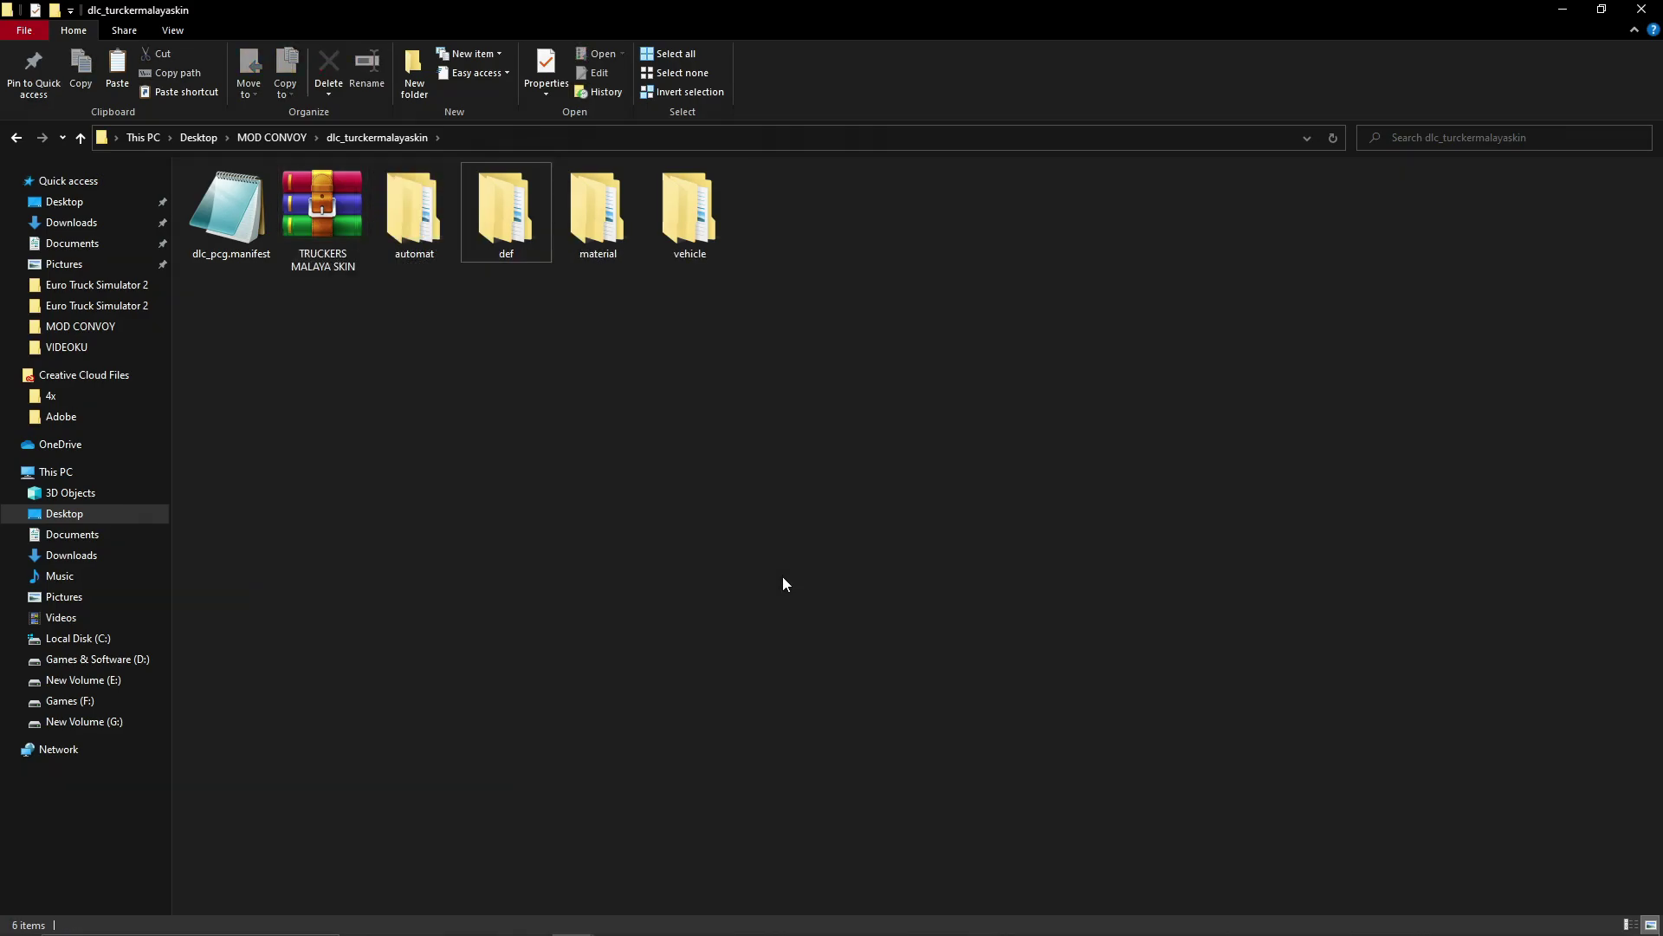
# Extract the automat, def, material, prefab, unit and vehicle folders from TRUCKERS MALAYA SKIN into dlc_turckermalayaskin and delete that archive from the folder.
pyautogui.doubleClick(340, 231)
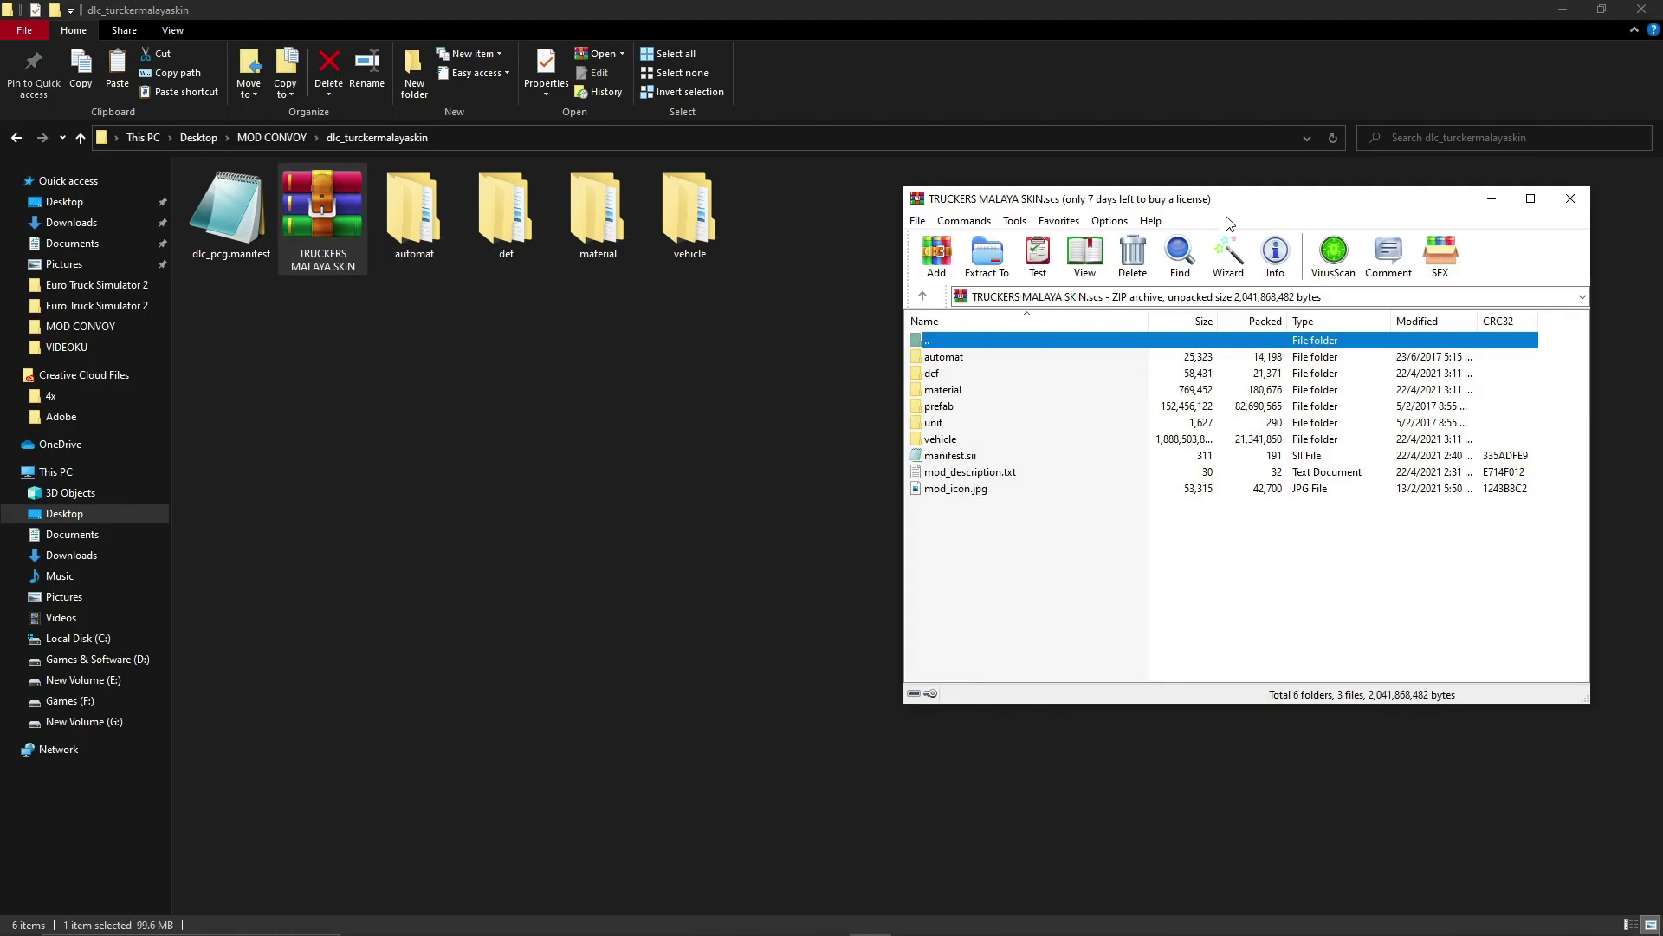
pyautogui.click(943, 439)
pyautogui.keyDown('shift'); pyautogui.click(948, 364); pyautogui.keyUp('shift')
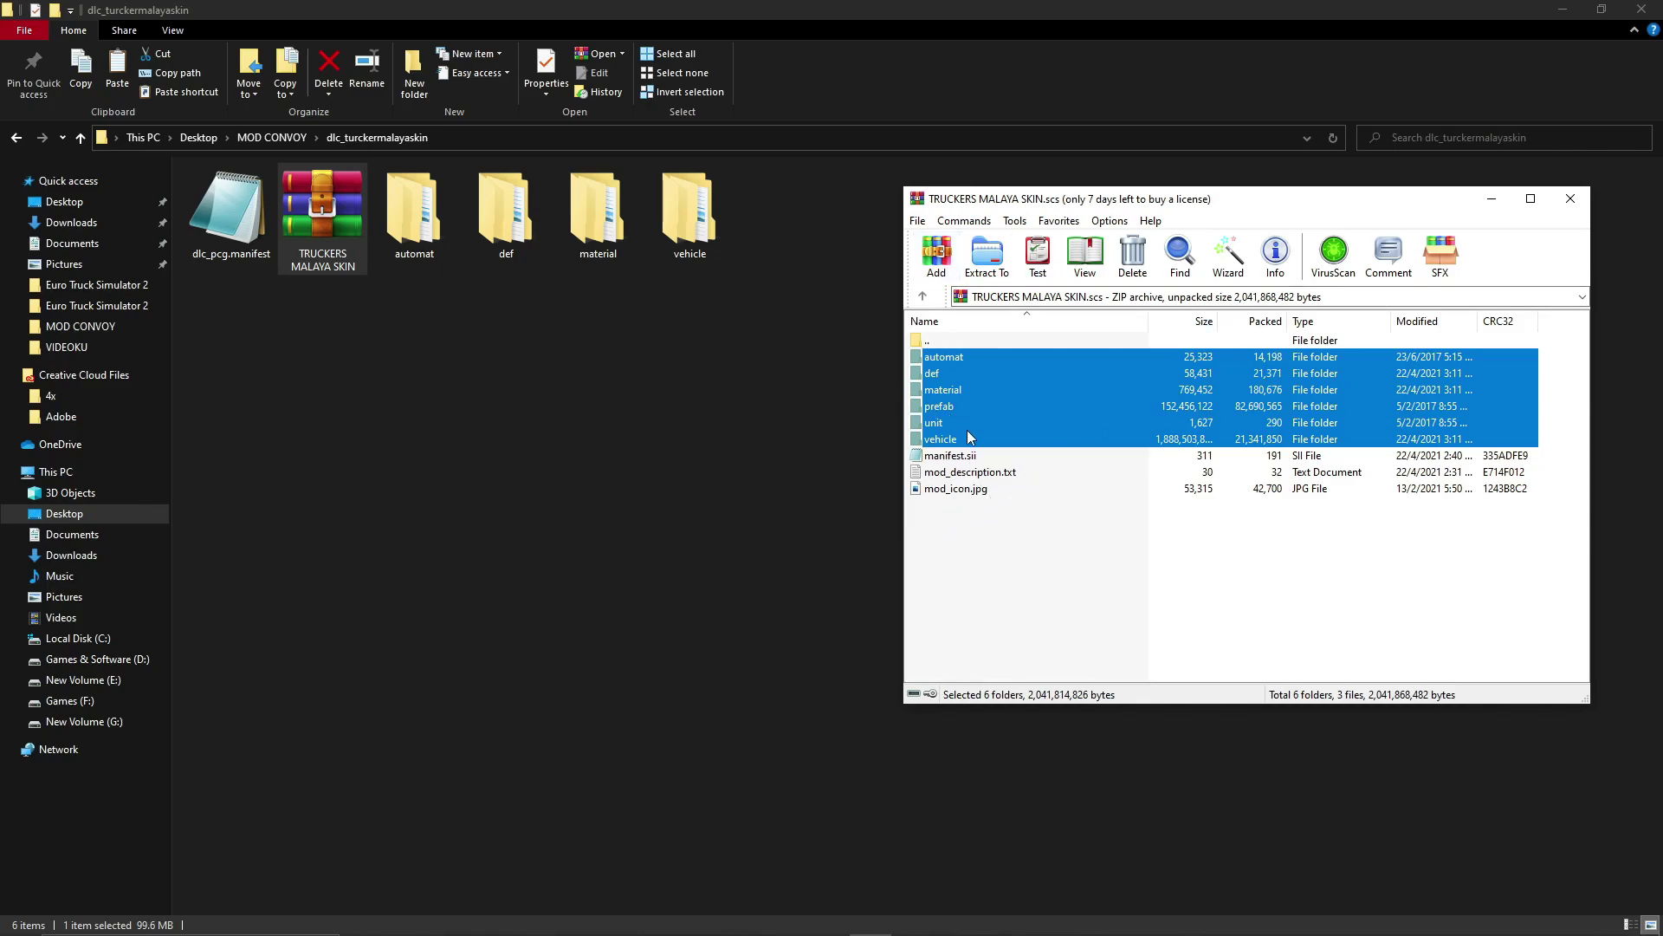
pyautogui.moveTo(945, 440); pyautogui.dragTo(854, 432)
pyautogui.moveTo(627, 381); pyautogui.dragTo(625, 379)
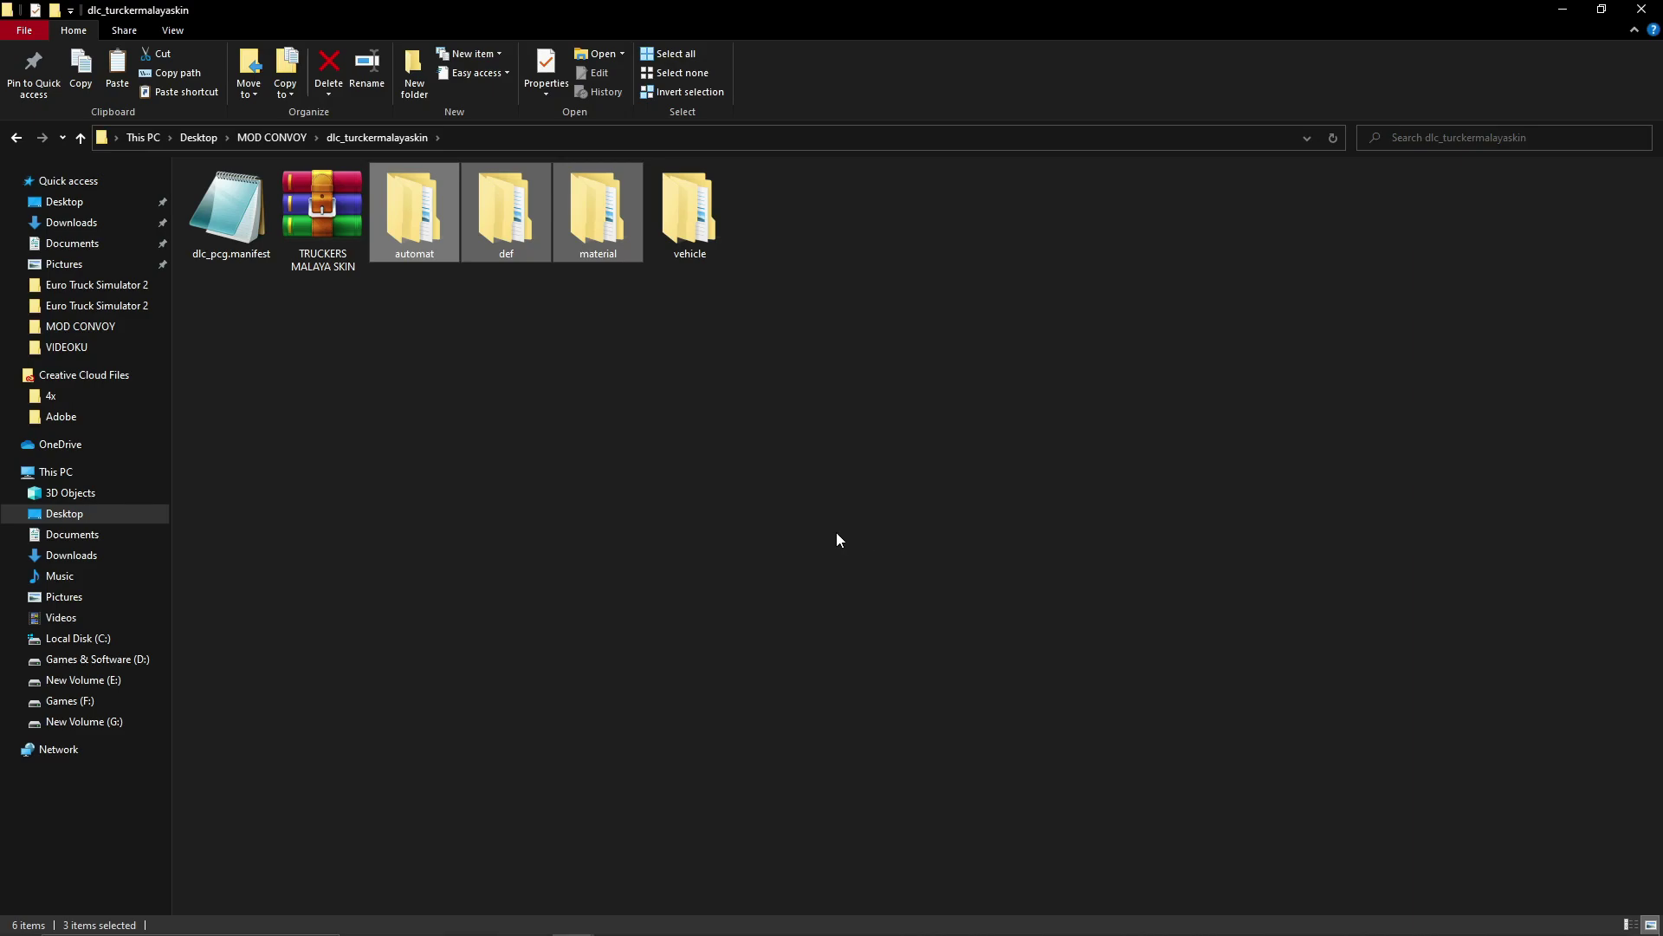
pyautogui.click(683, 497)
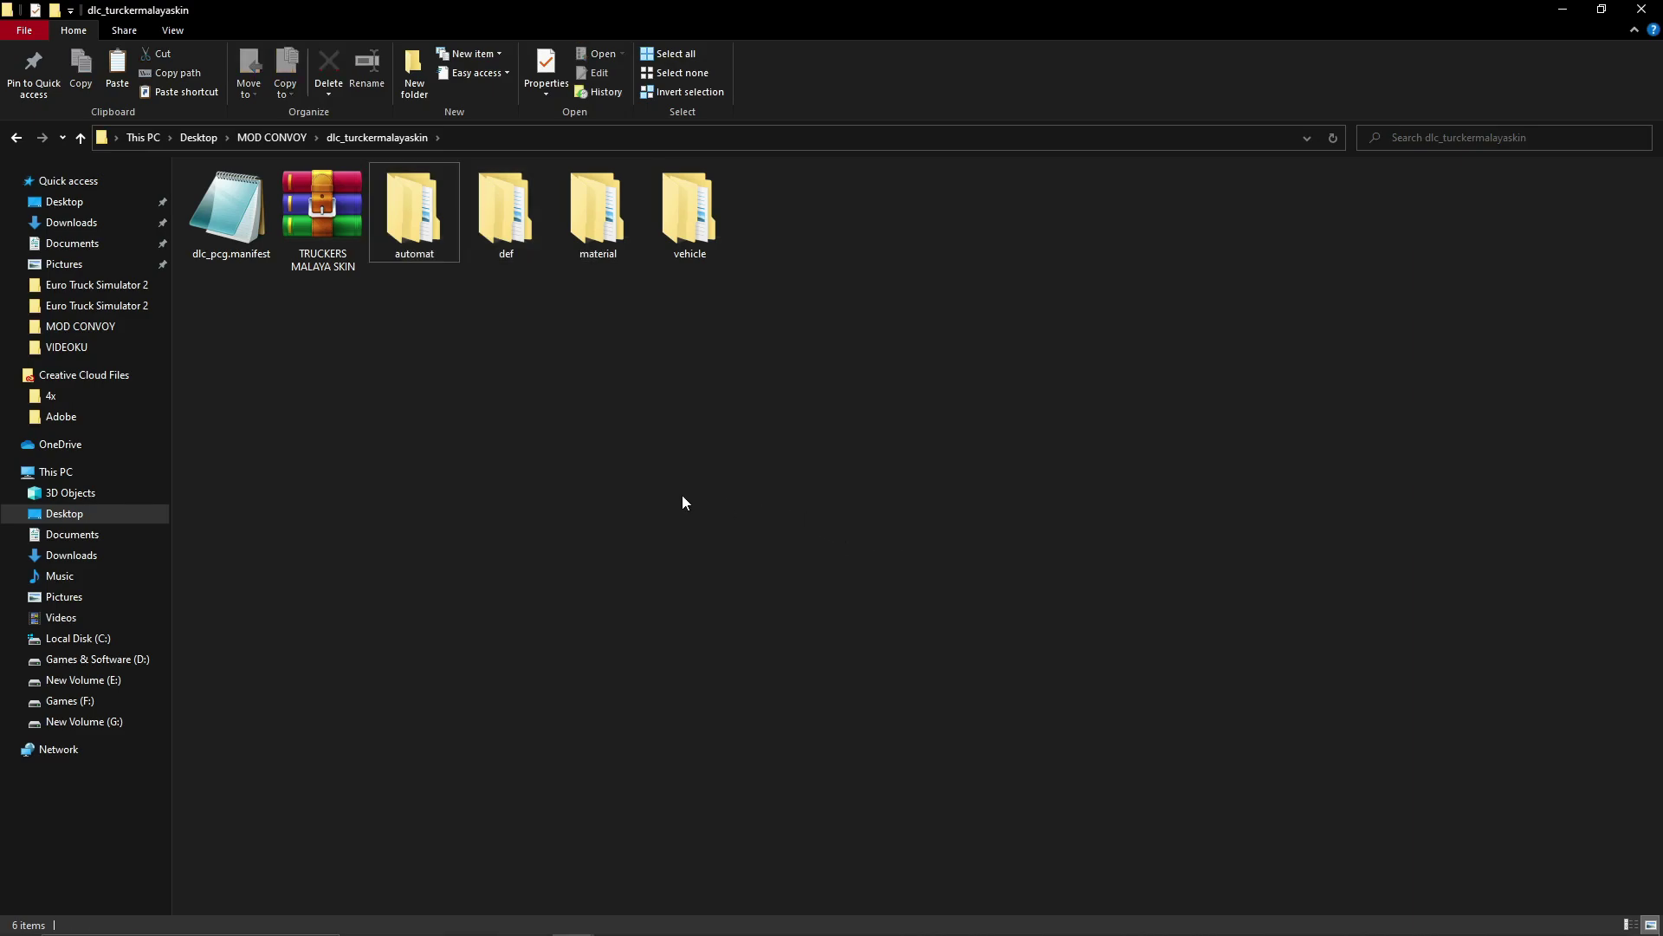
pyautogui.click(329, 215)
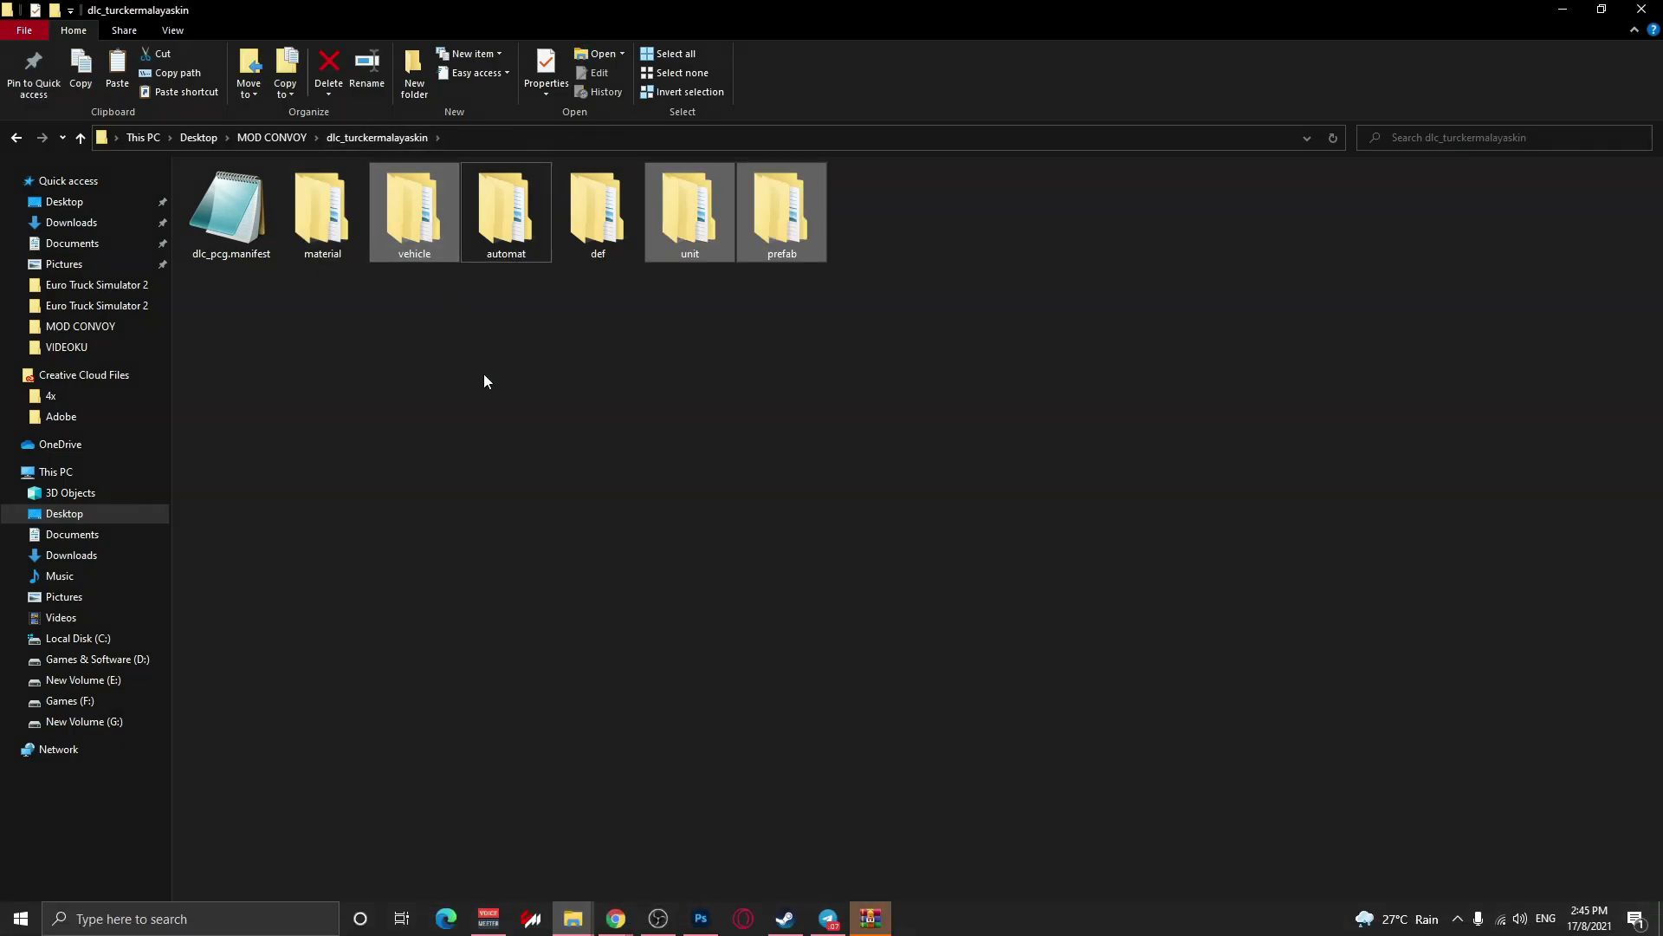
# Rename the dlc_turckermalayaskin folder in MOD CONVOY to dlc_truckersmalayaskin.
pyautogui.press('BackSpace')
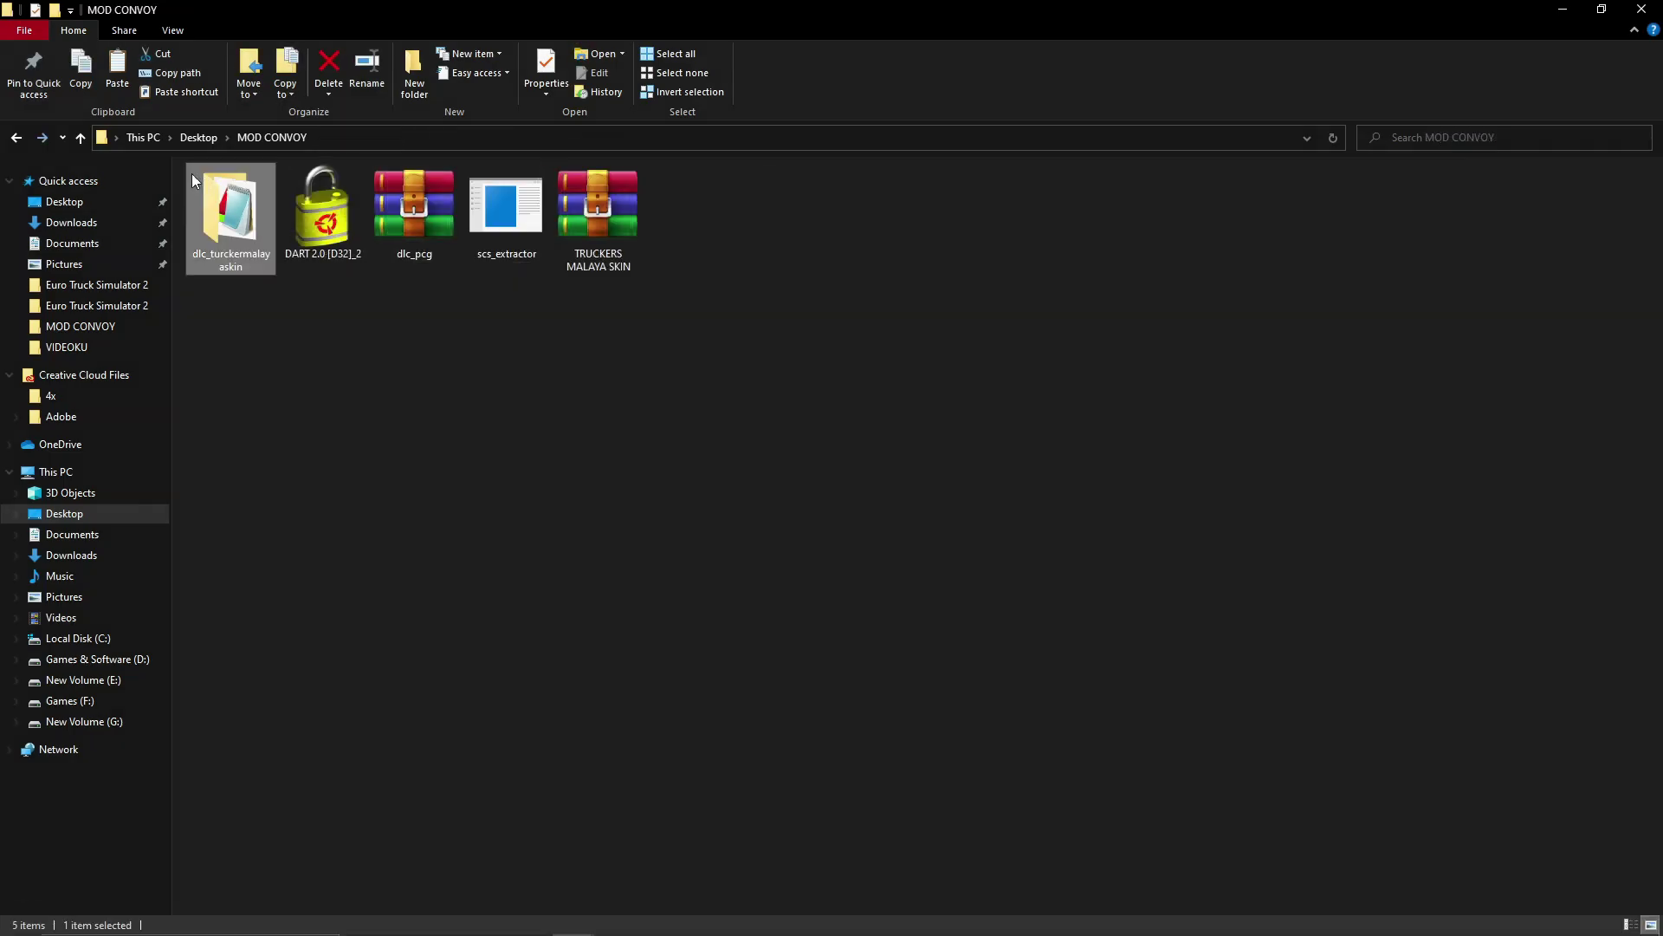
pyautogui.rightClick(233, 210)
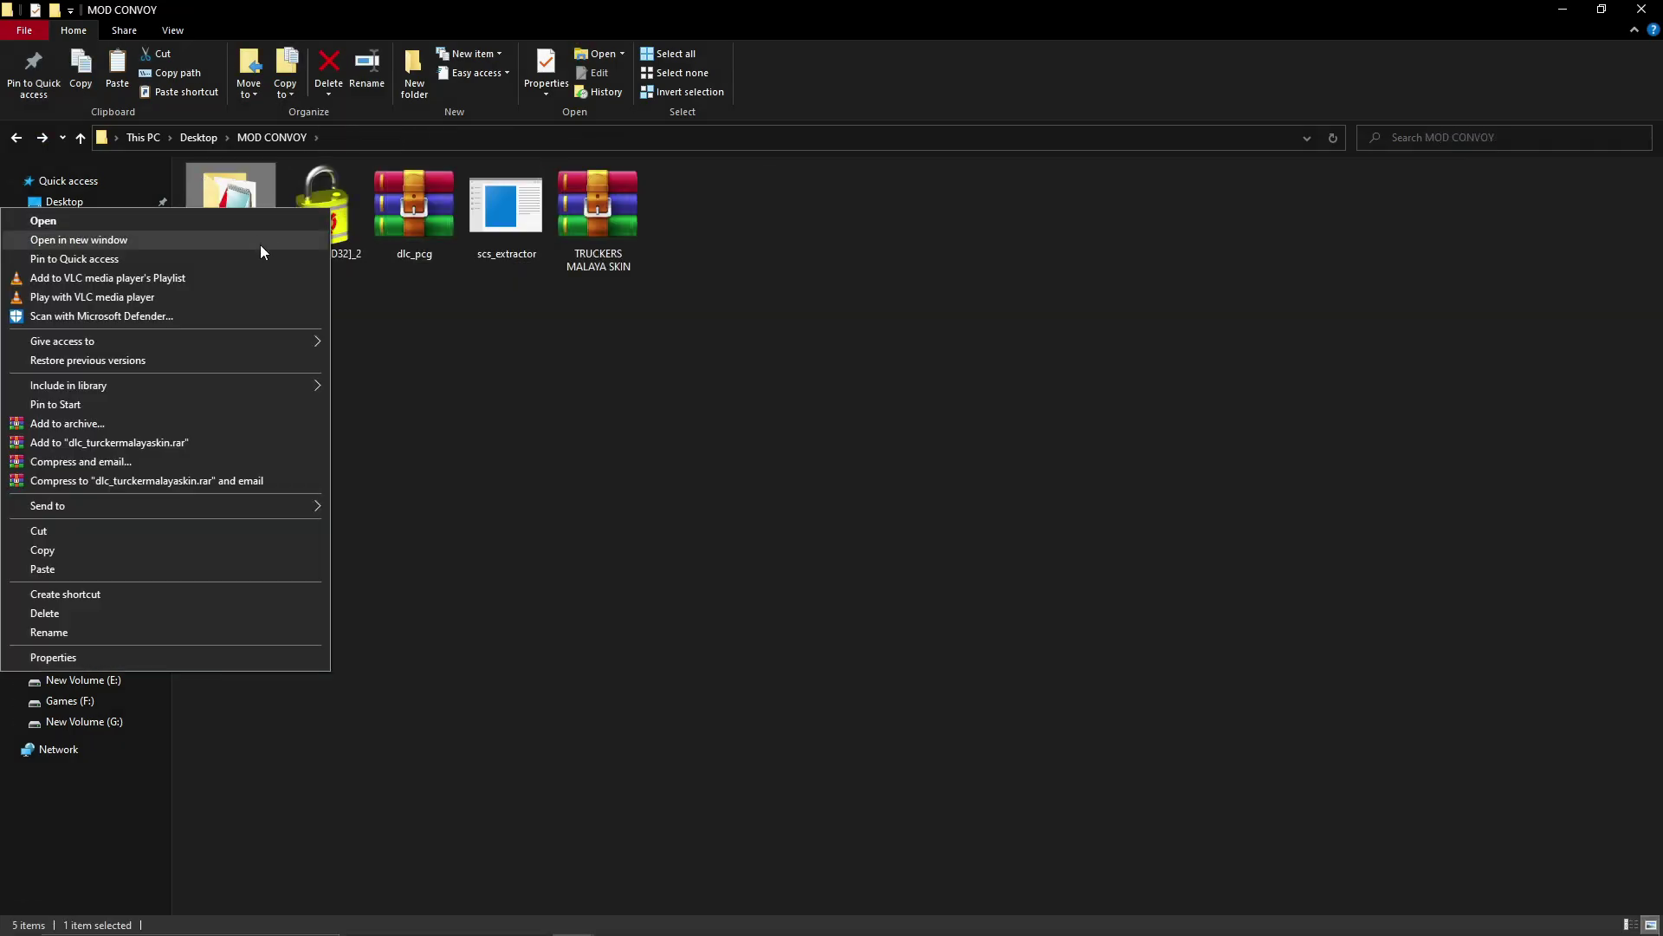
pyautogui.click(126, 631)
pyautogui.write('truckersmalayaskin')
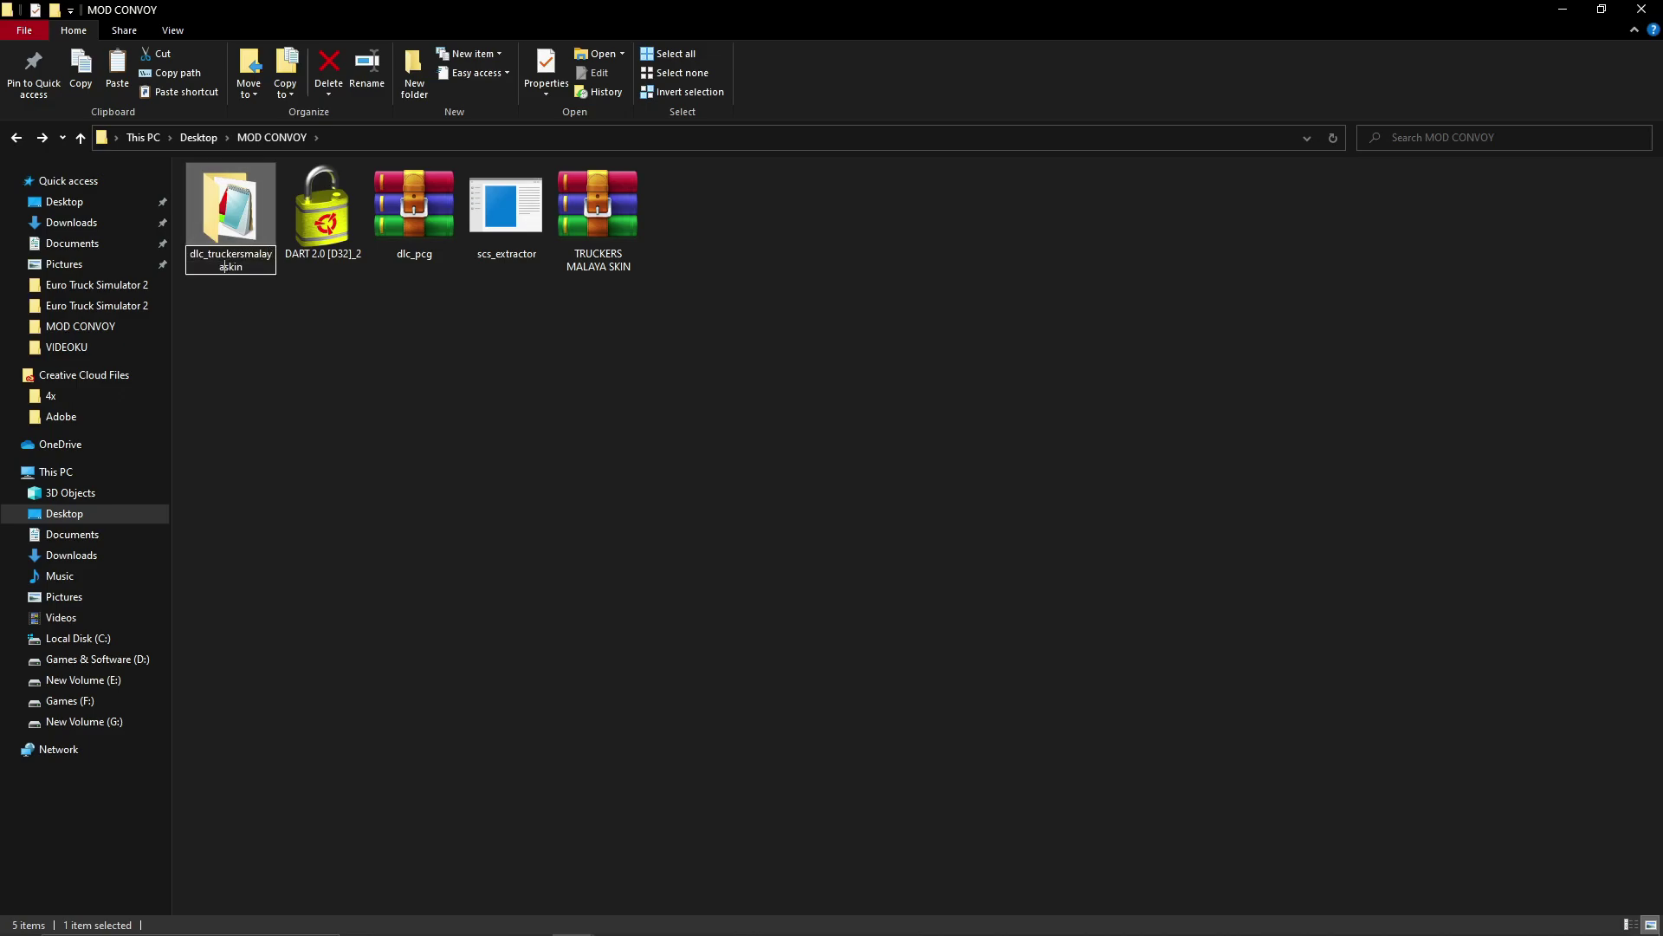
# Inside the dlc_truckersmalayaskin folder, rename the dlc_pcg.manifest file to dlc_truckersmalayaskin.manifest, reusing the folder's name.
pyautogui.rightClick(238, 233)
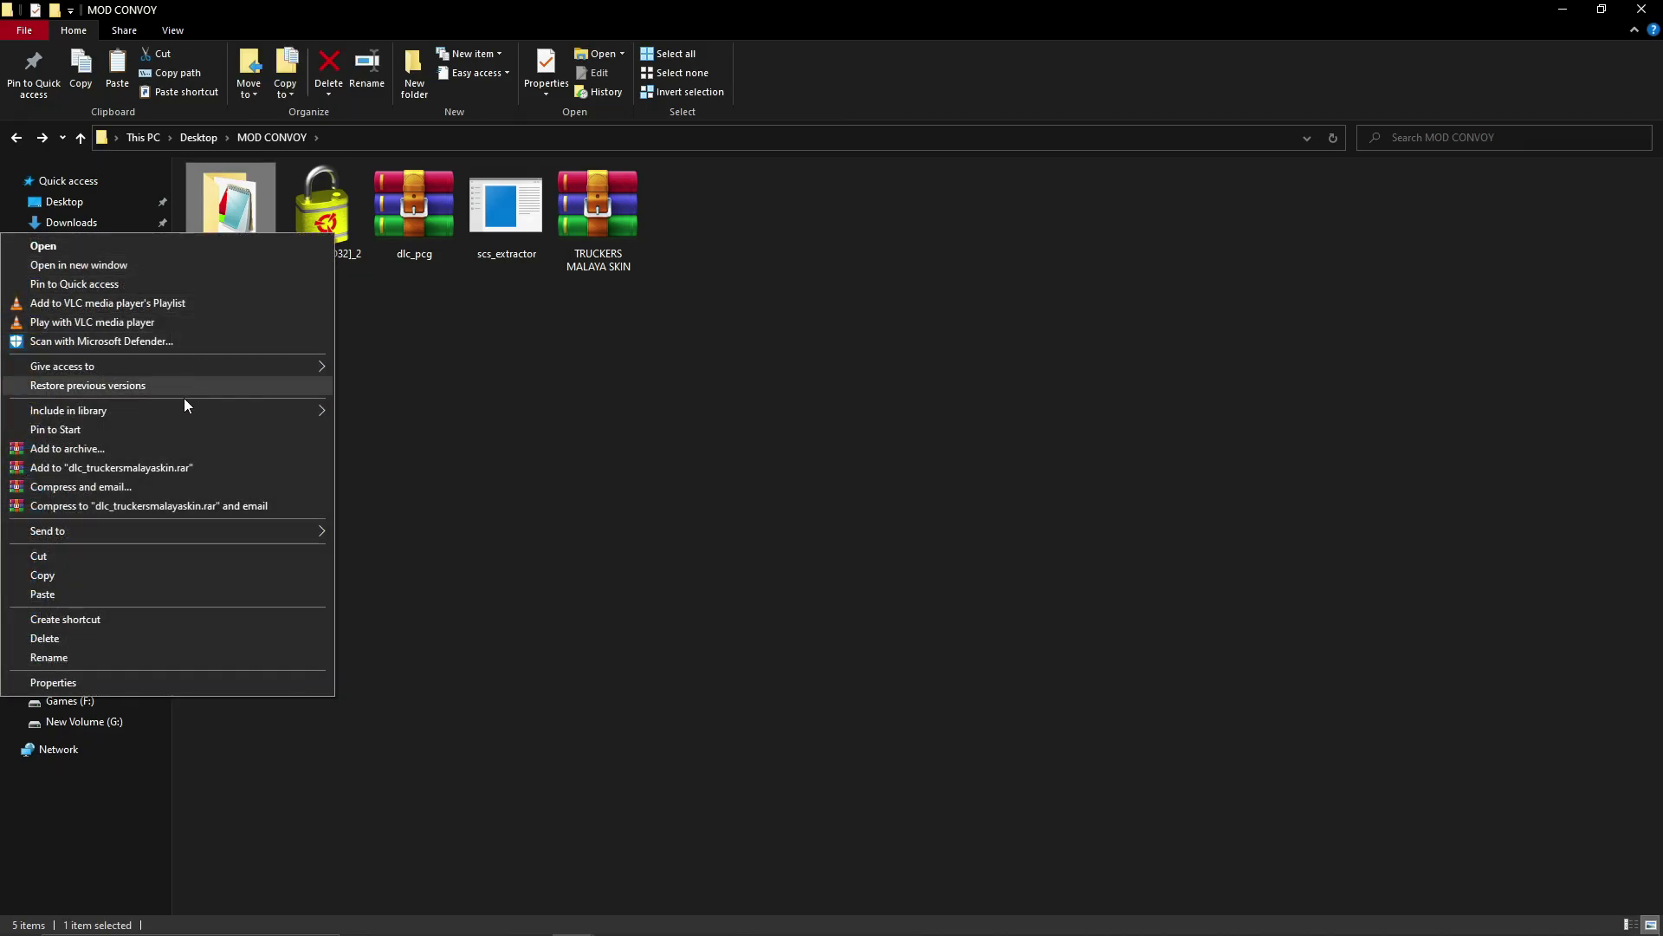
pyautogui.click(130, 657)
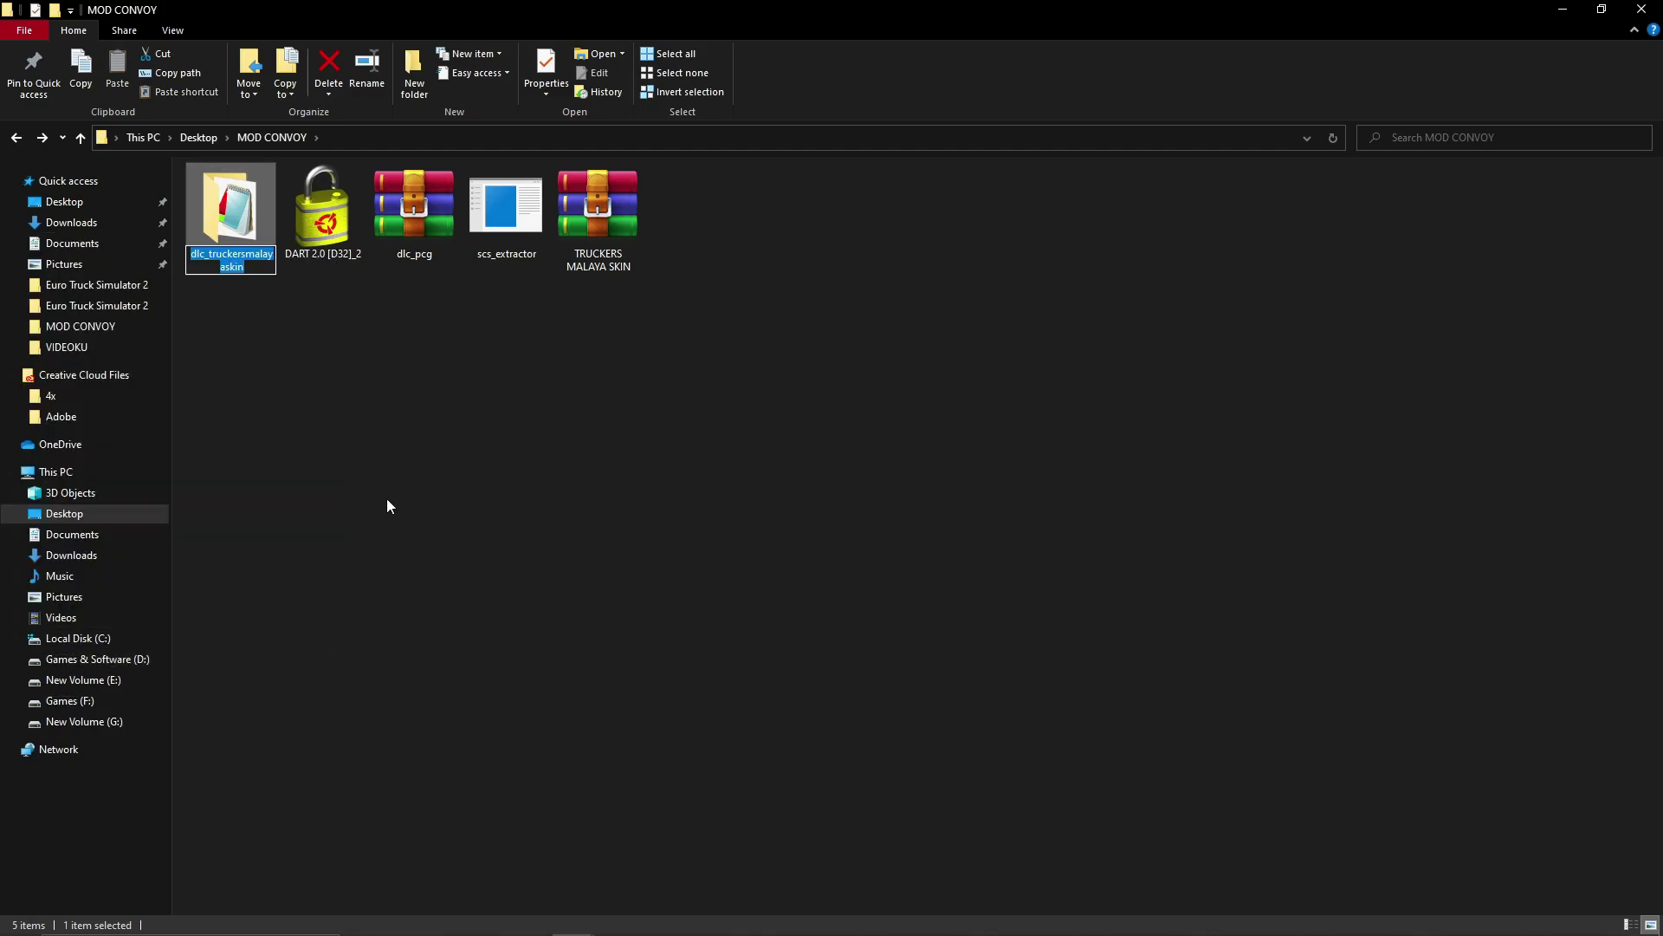
pyautogui.press('Return')
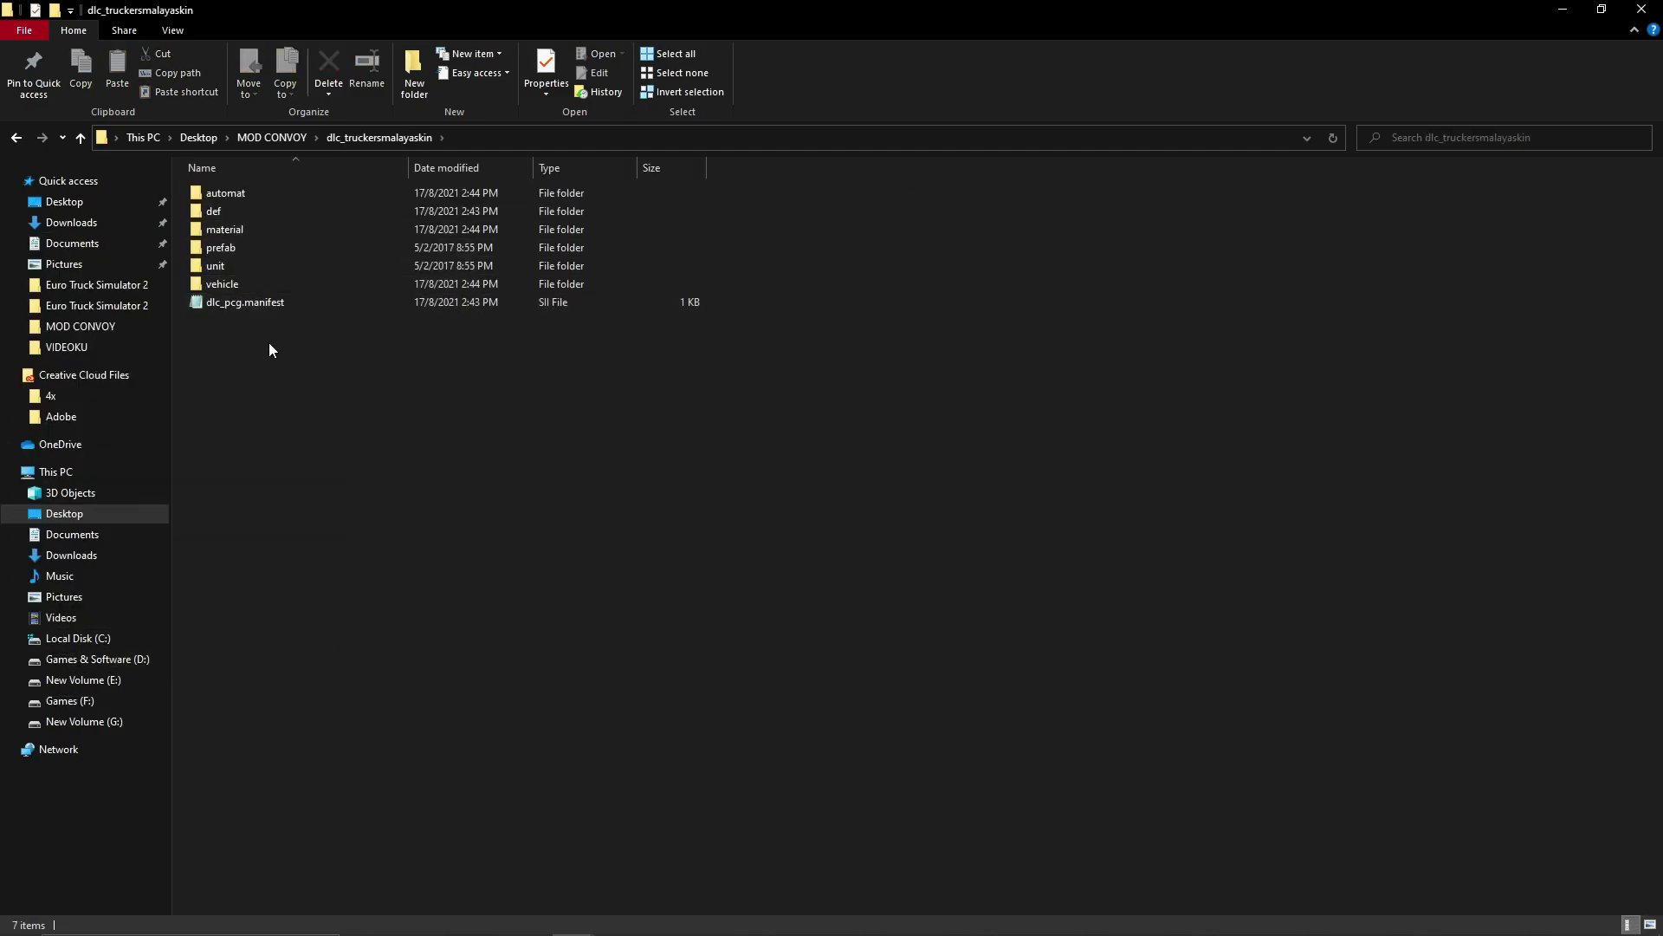
pyautogui.rightClick(256, 304)
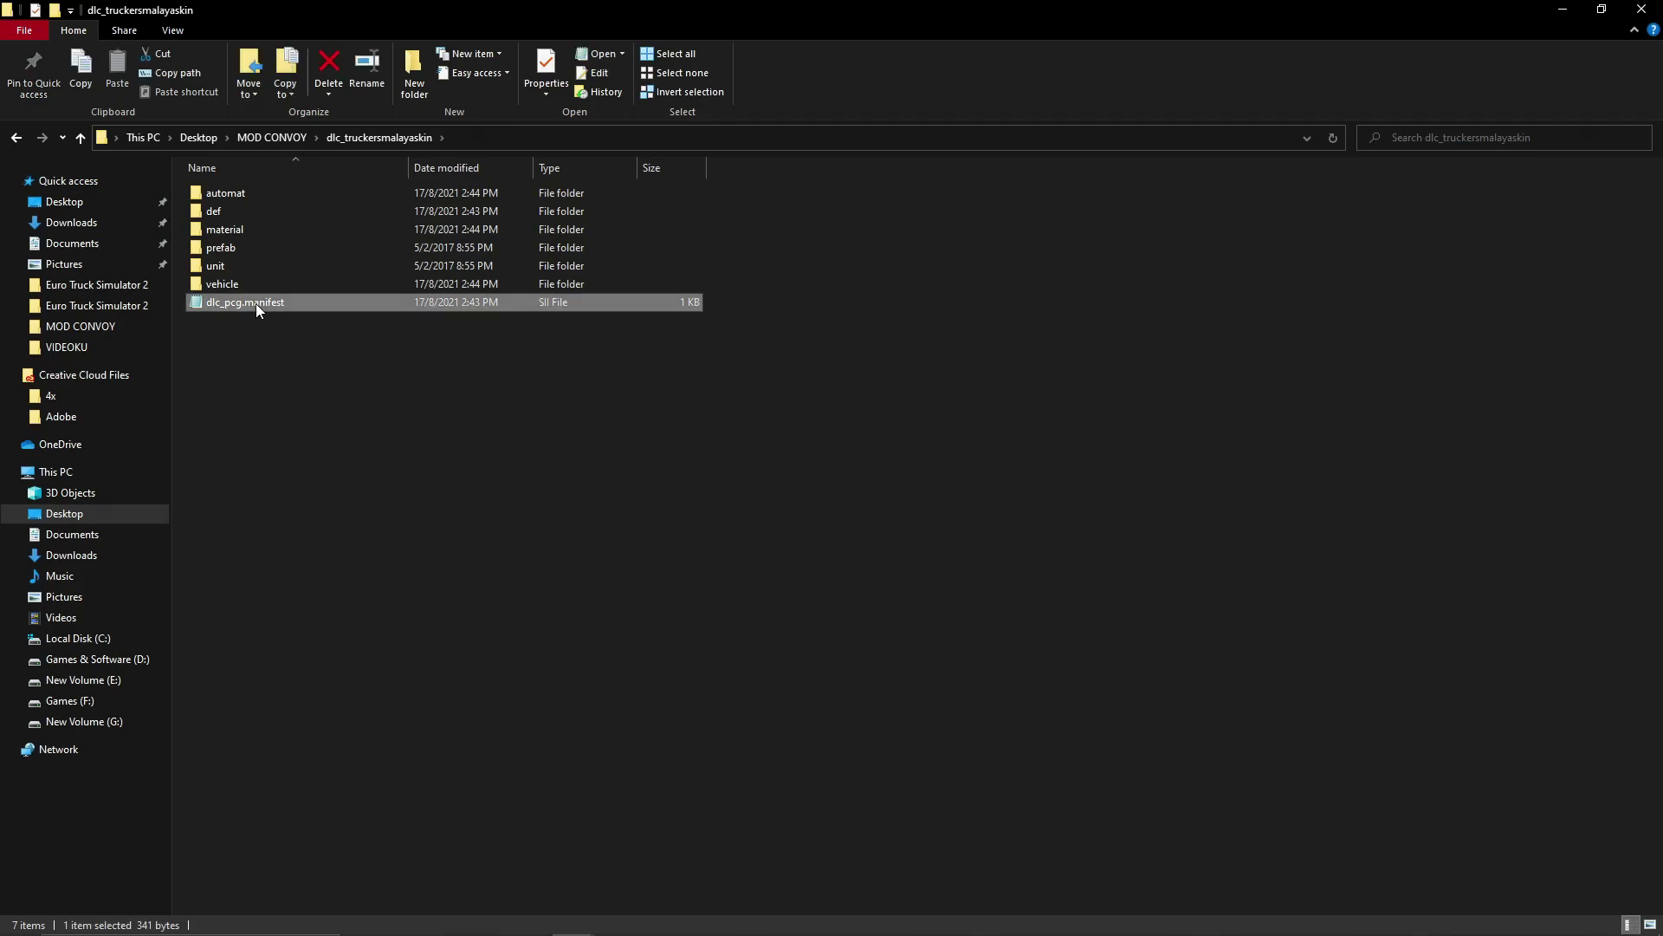
pyautogui.click(144, 665)
pyautogui.click(243, 303)
pyautogui.moveTo(243, 303); pyautogui.dragTo(205, 304)
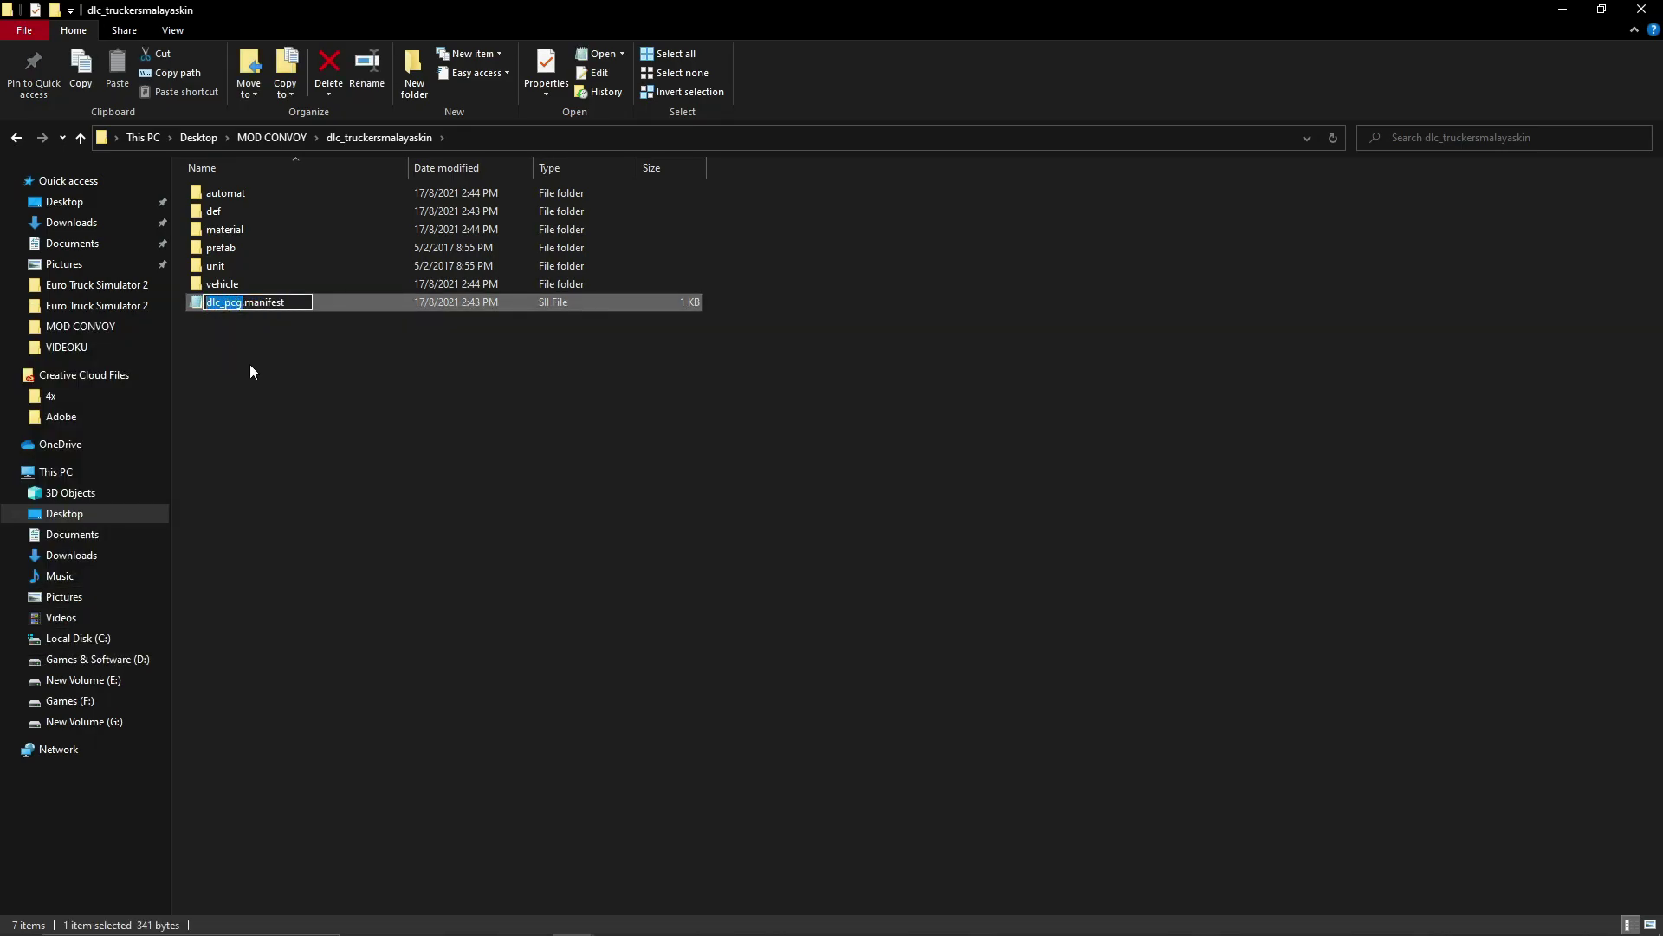
pyautogui.write('dlc_truckersmalayaskin')
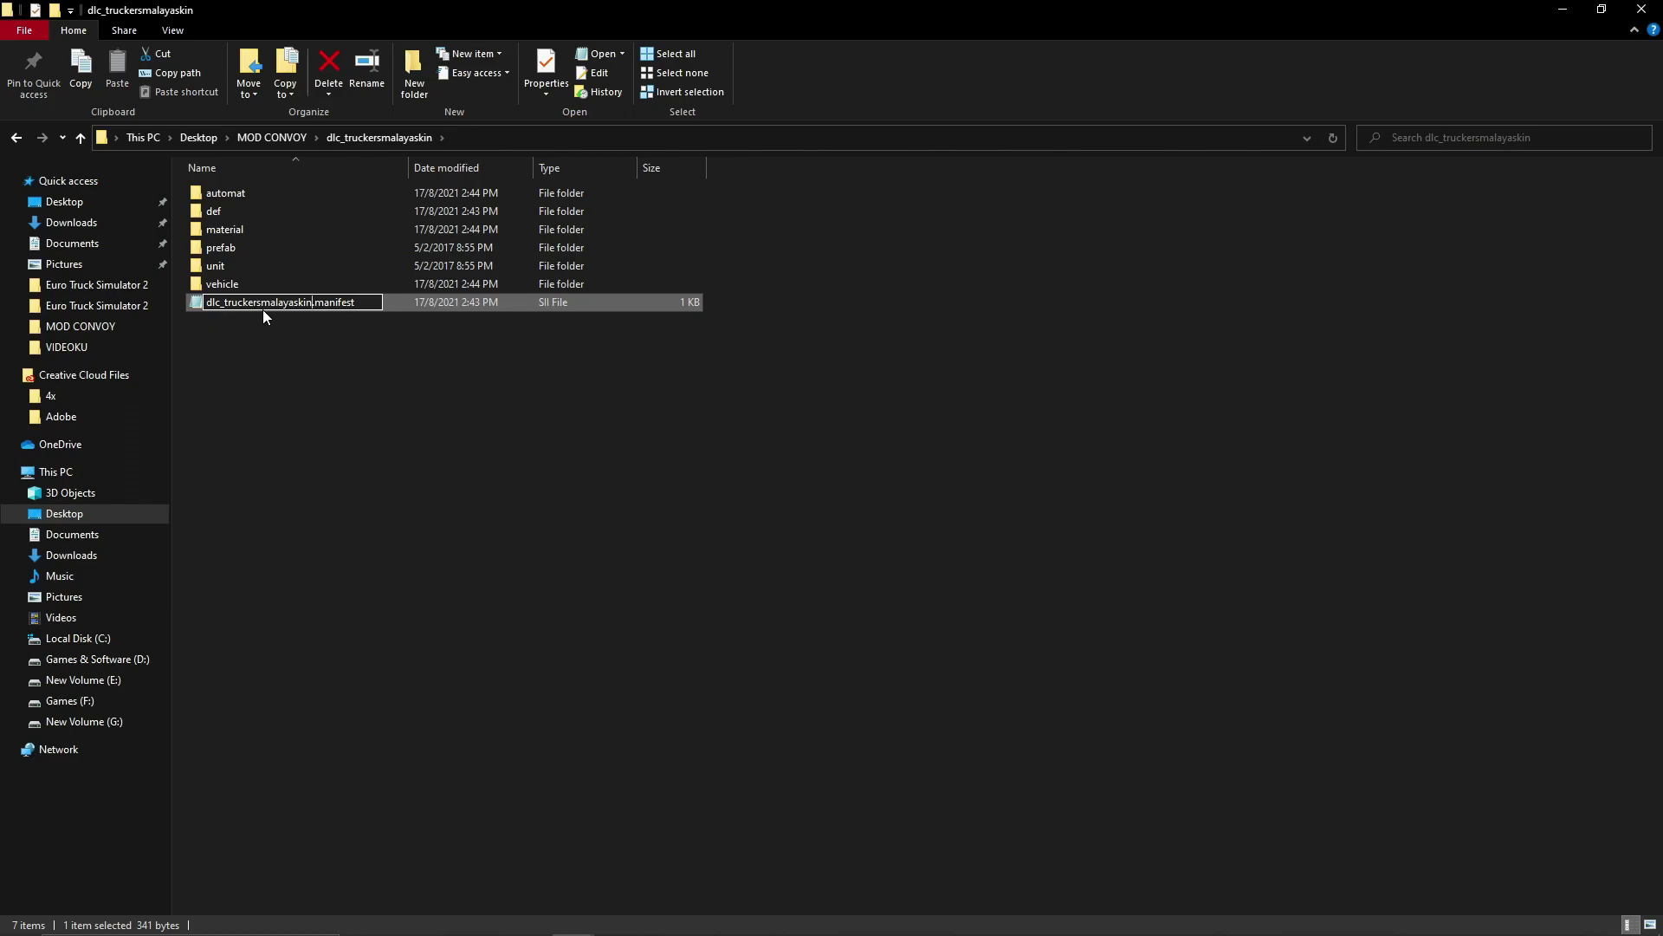
pyautogui.click(488, 421)
# Pack all folders and the manifest into a ZIP-format archive named dlc_truckersmalayaskin.scs, keeping Normal compression.
pyautogui.moveTo(396, 408); pyautogui.dragTo(222, 196)
pyautogui.rightClick(289, 194)
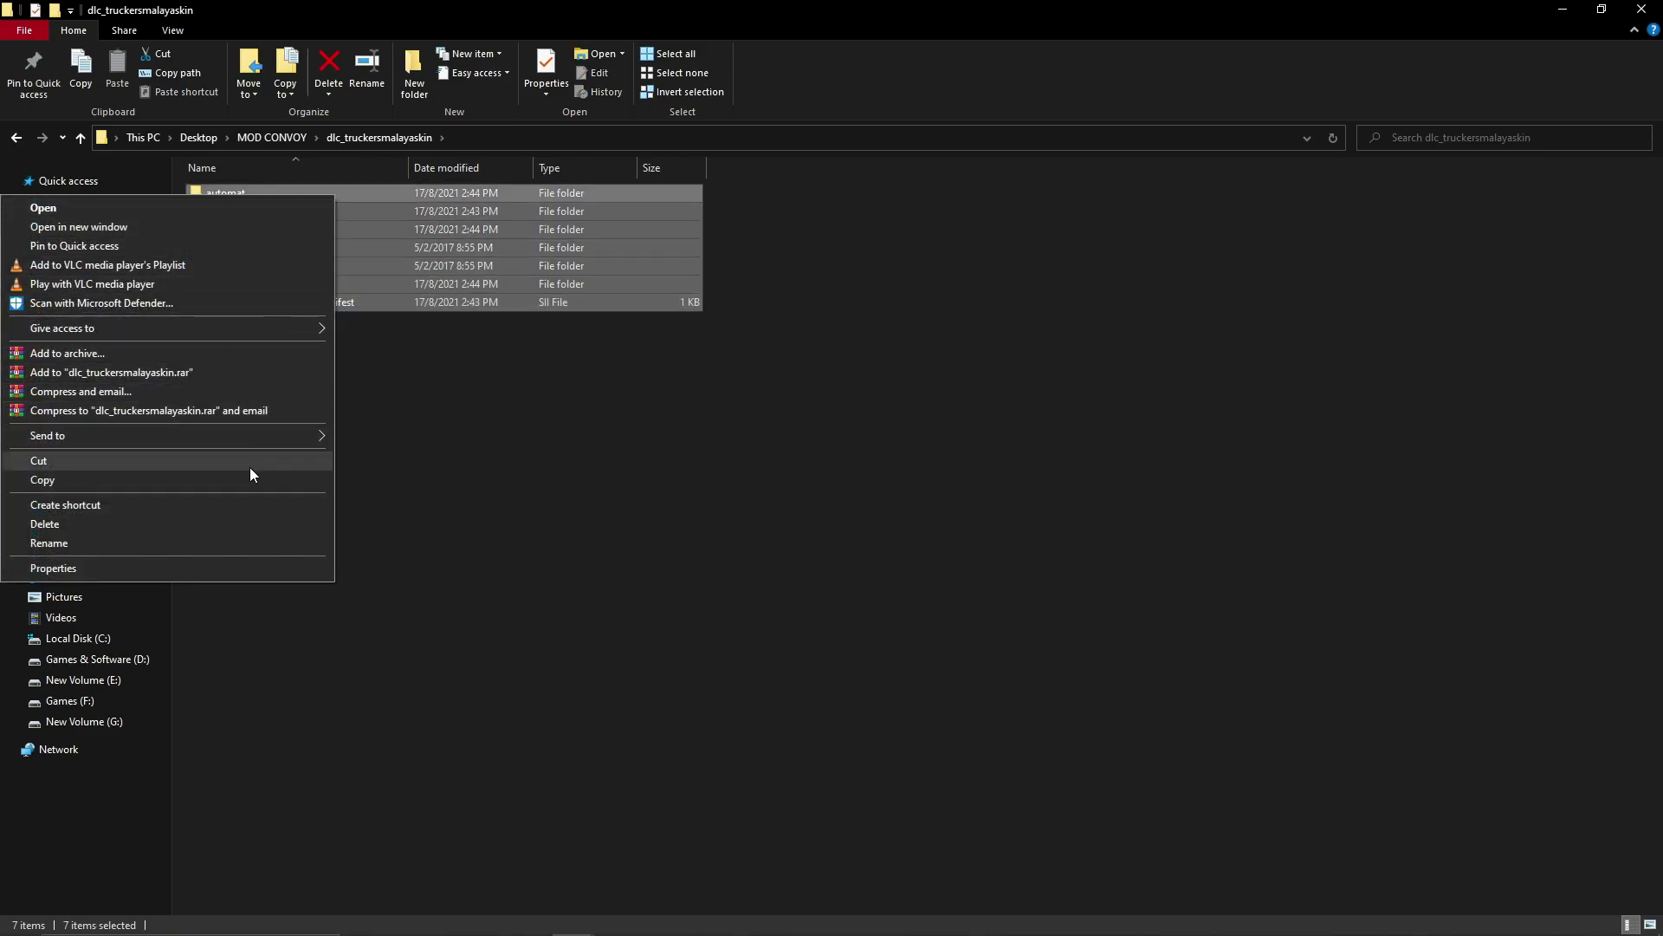
pyautogui.click(180, 355)
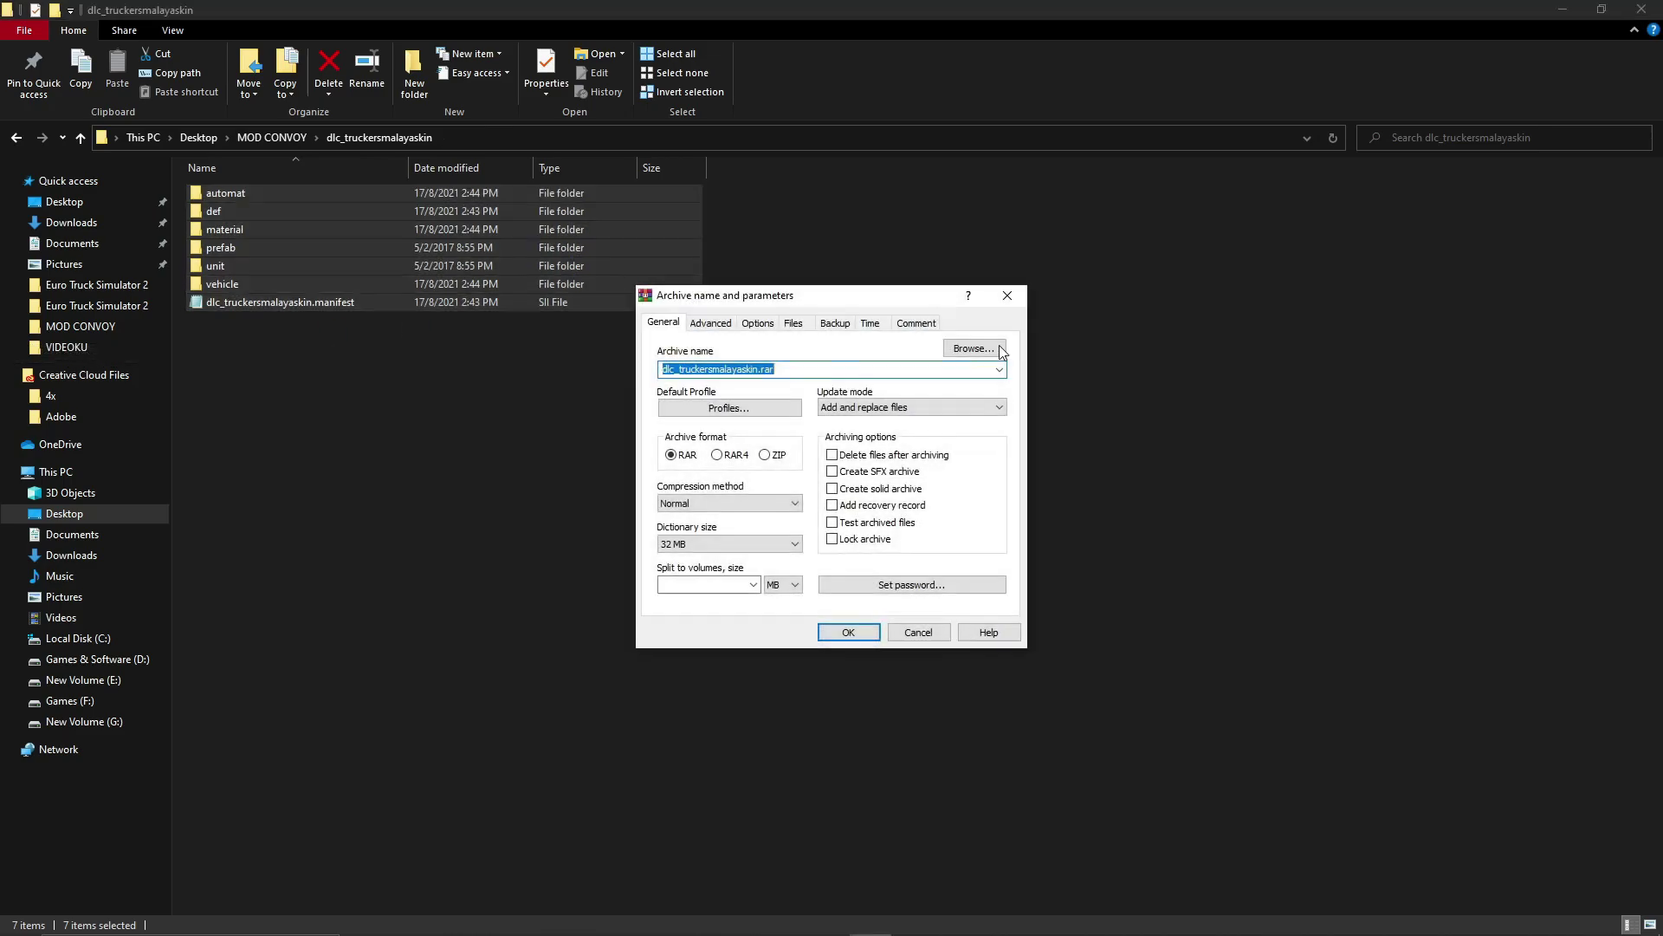
pyautogui.click(765, 456)
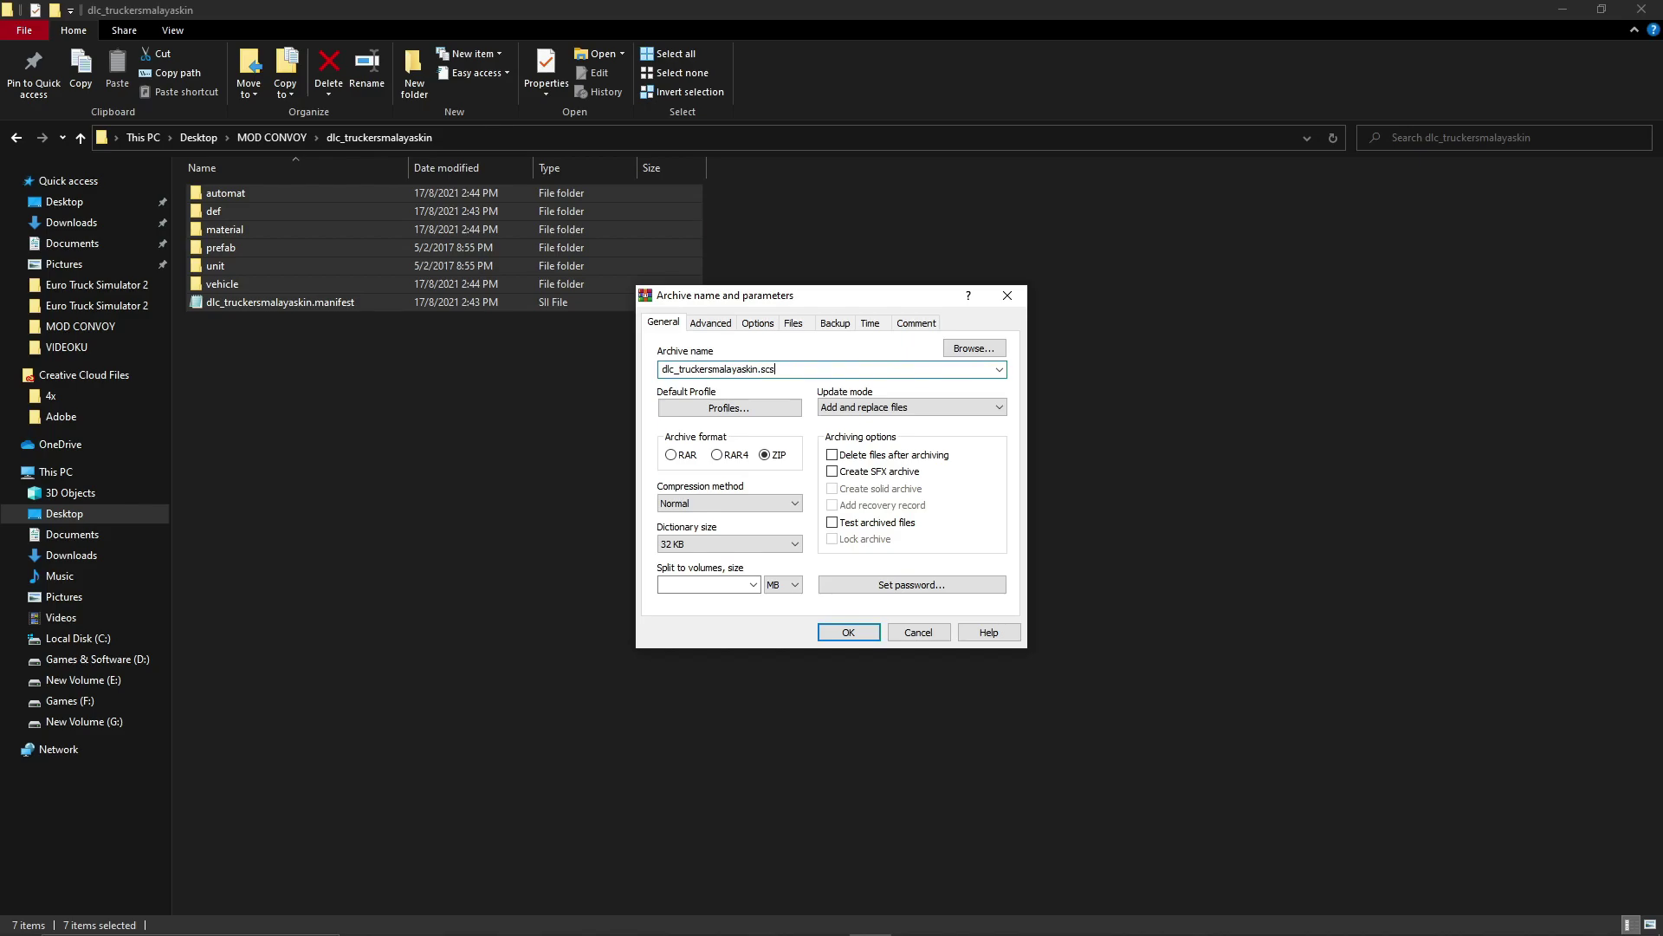
pyautogui.click(848, 633)
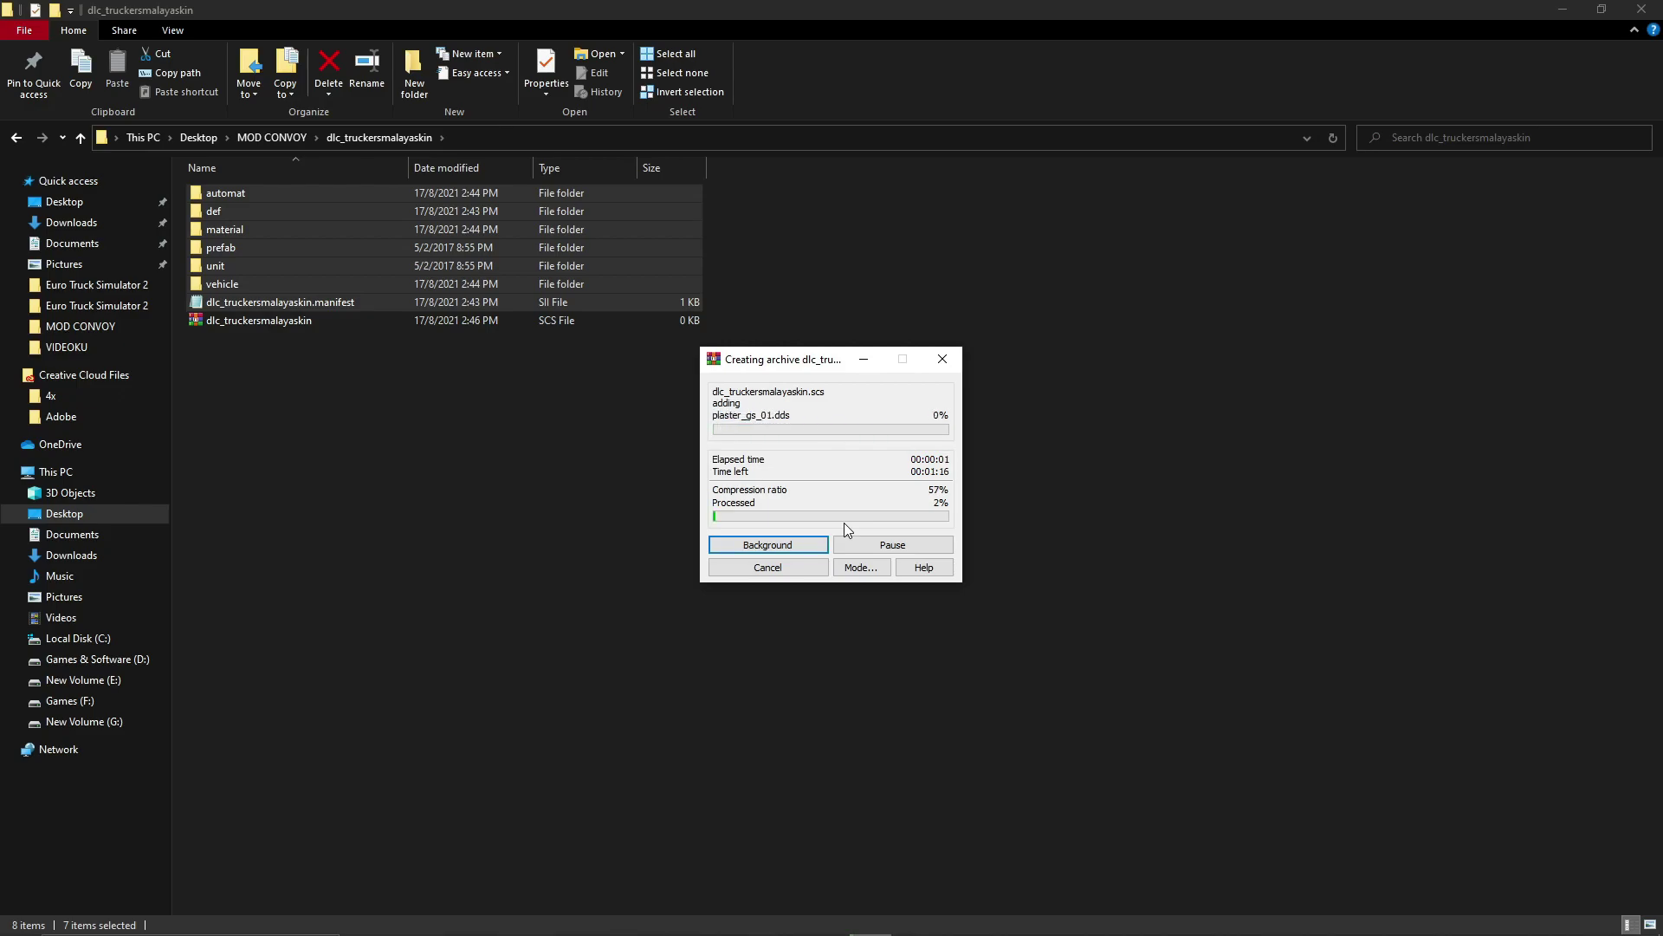
pyautogui.click(1209, 797)
pyautogui.rightClick(722, 450)
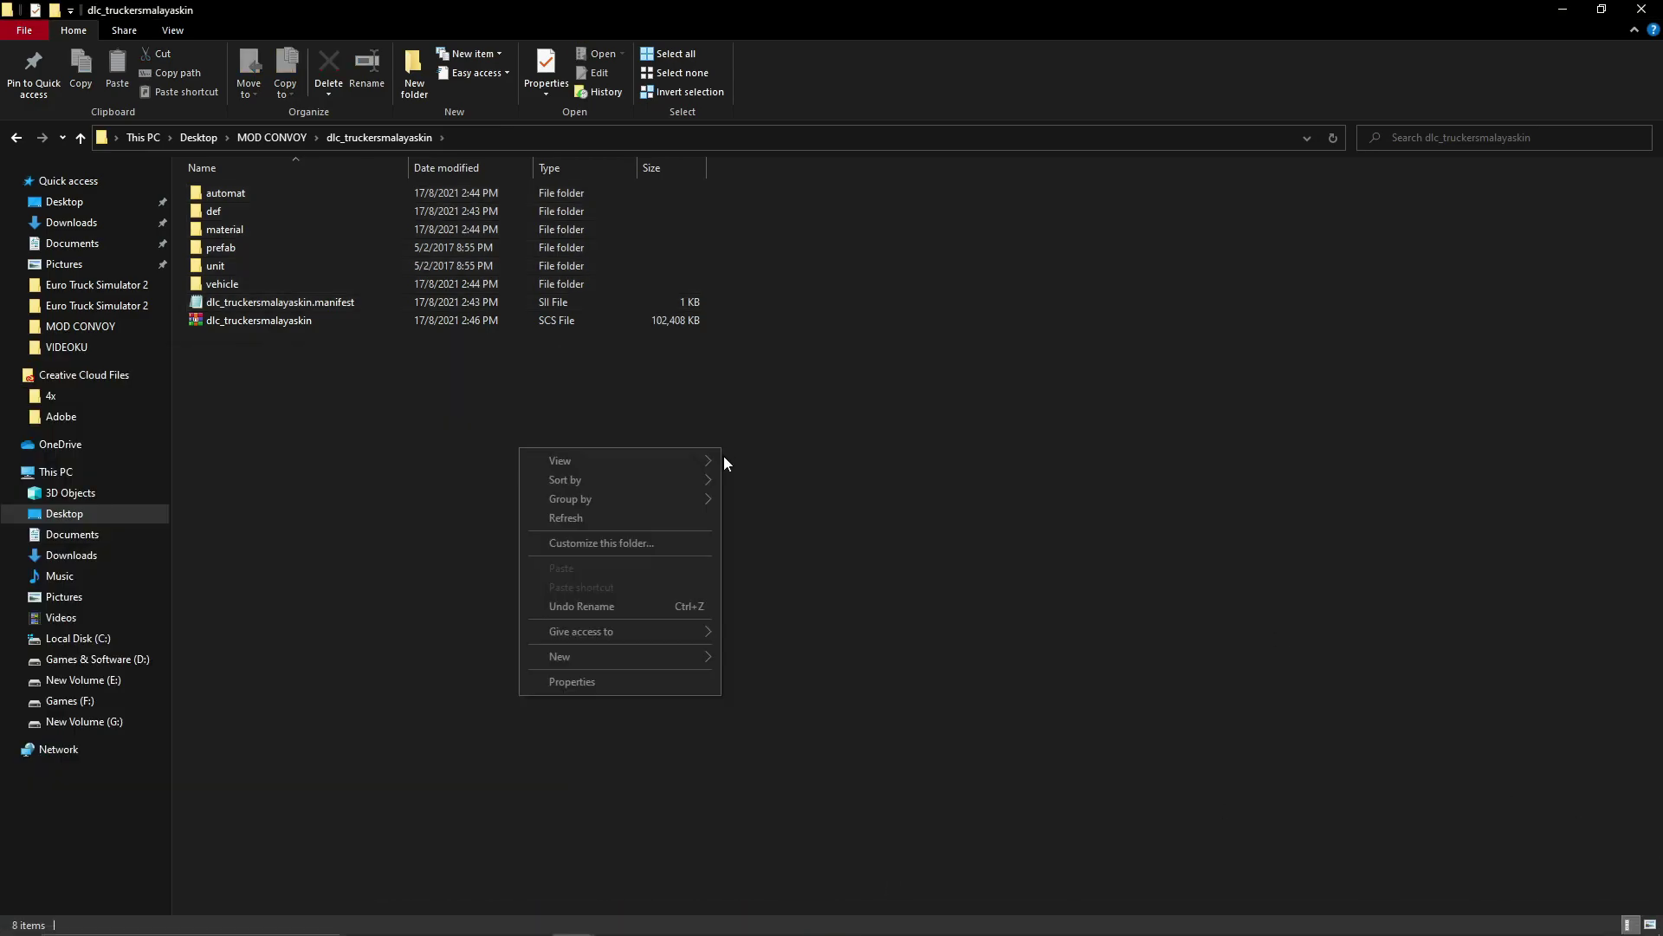
pyautogui.click(642, 524)
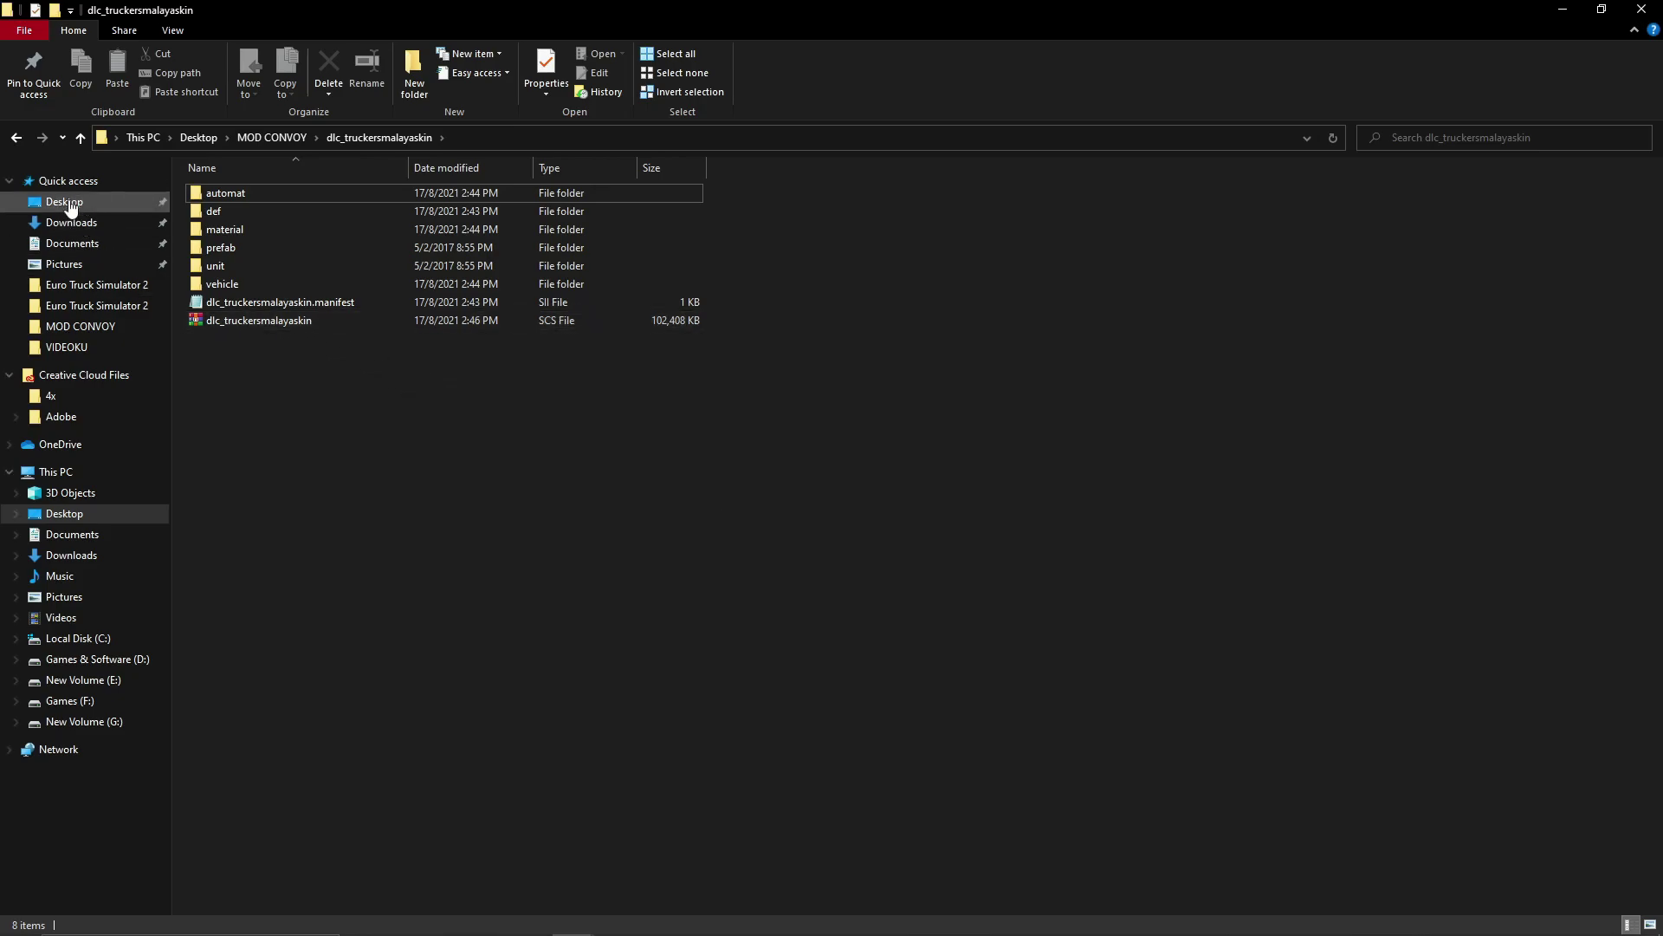
# Launch DART 2.0 from the MOD CONVOY folder and add dlc_truckersmalayaskin.scs to its list of archives to process.
pyautogui.click(15, 137)
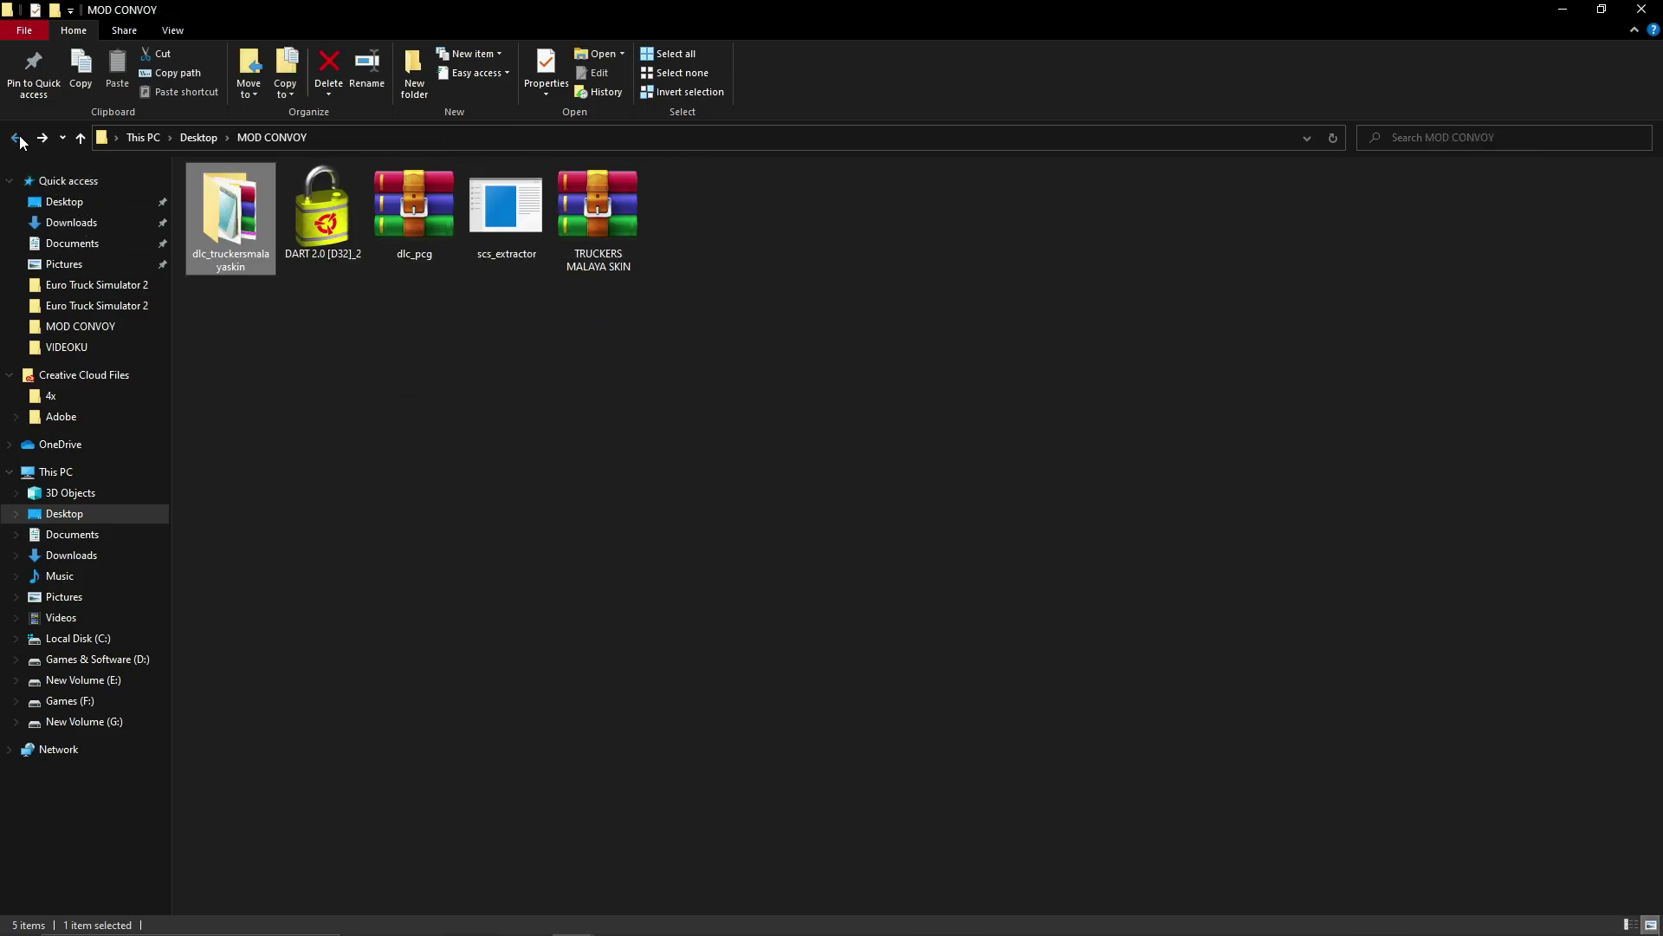
pyautogui.doubleClick(326, 226)
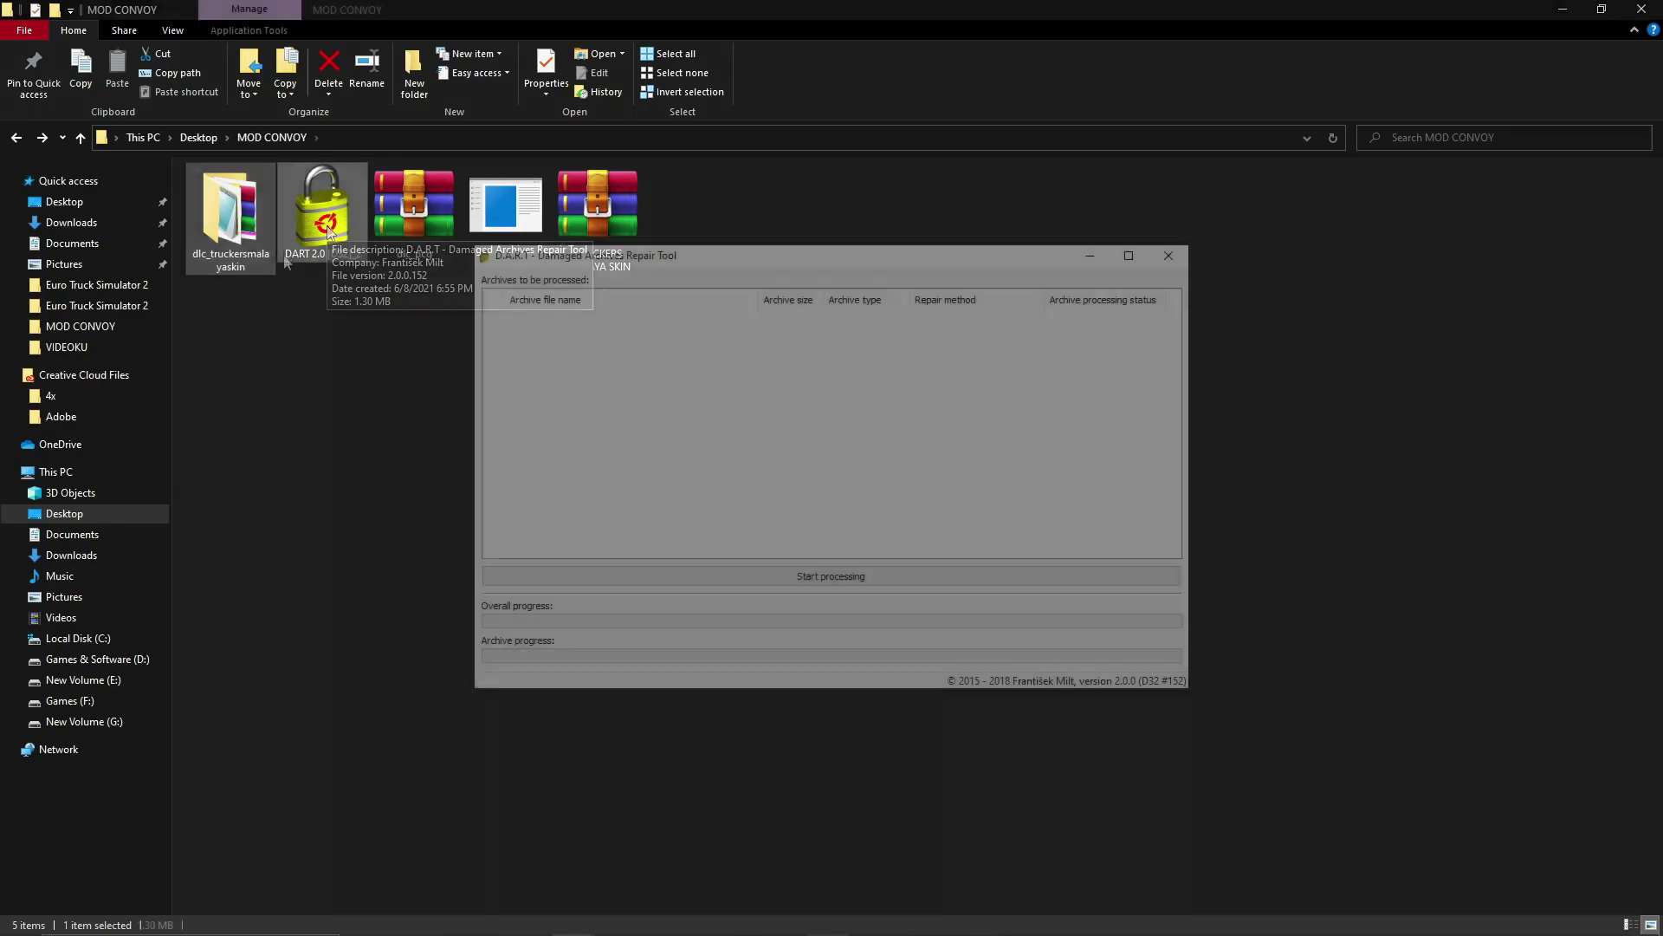
pyautogui.moveTo(737, 256); pyautogui.dragTo(747, 256)
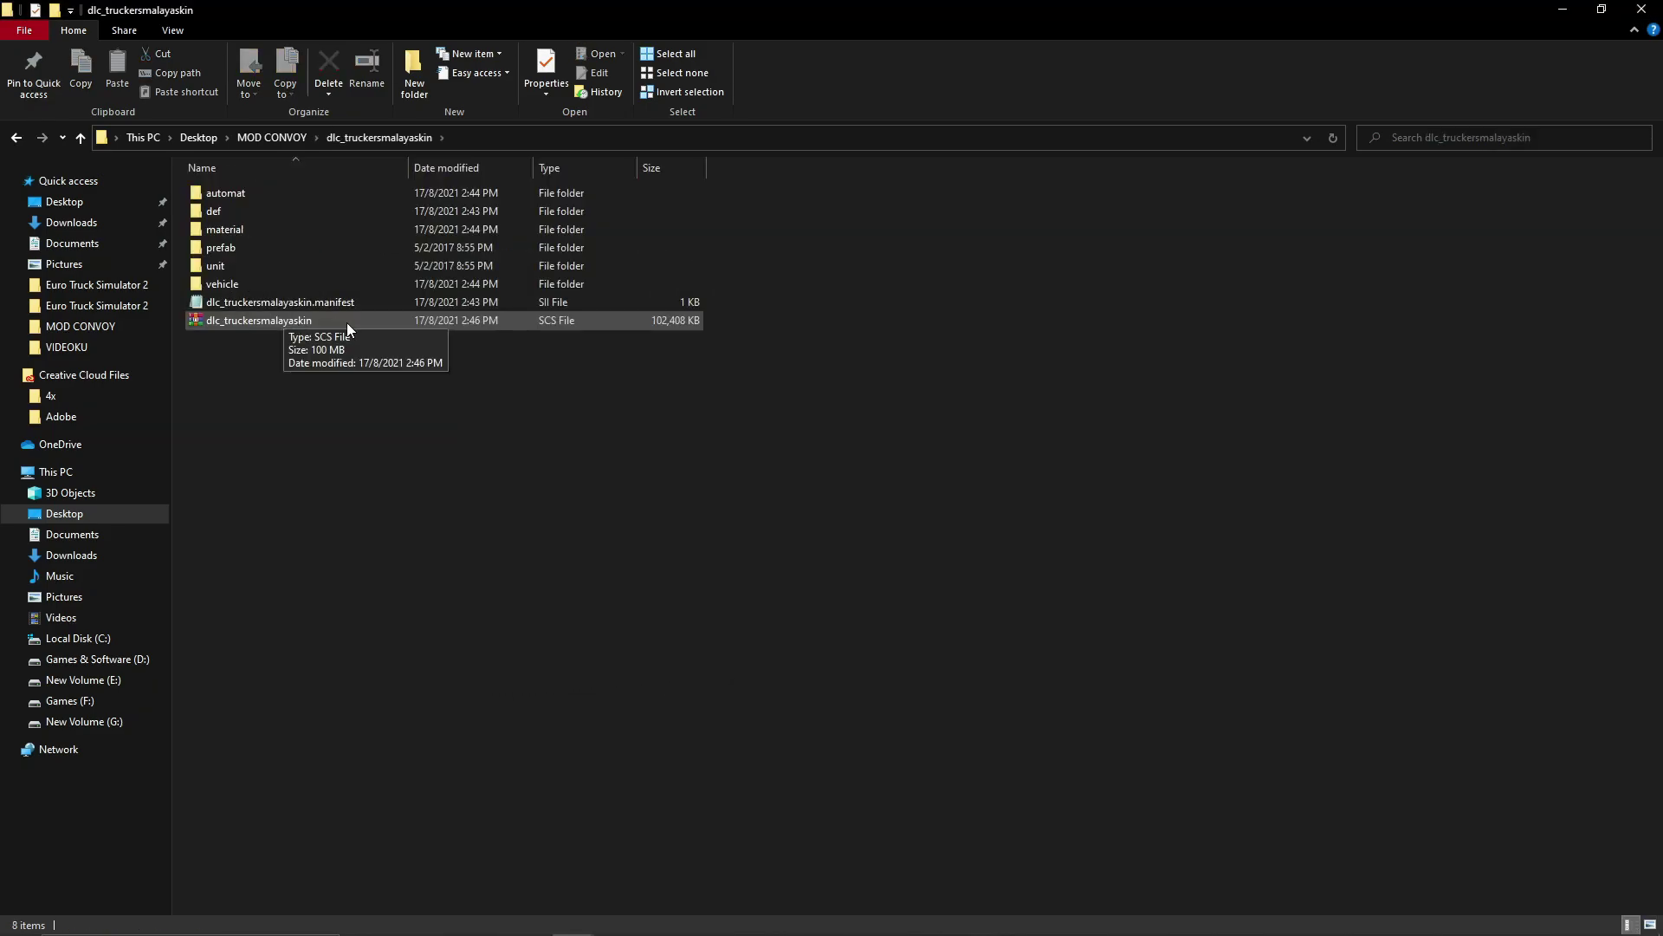
pyautogui.moveTo(348, 322); pyautogui.dragTo(830, 393)
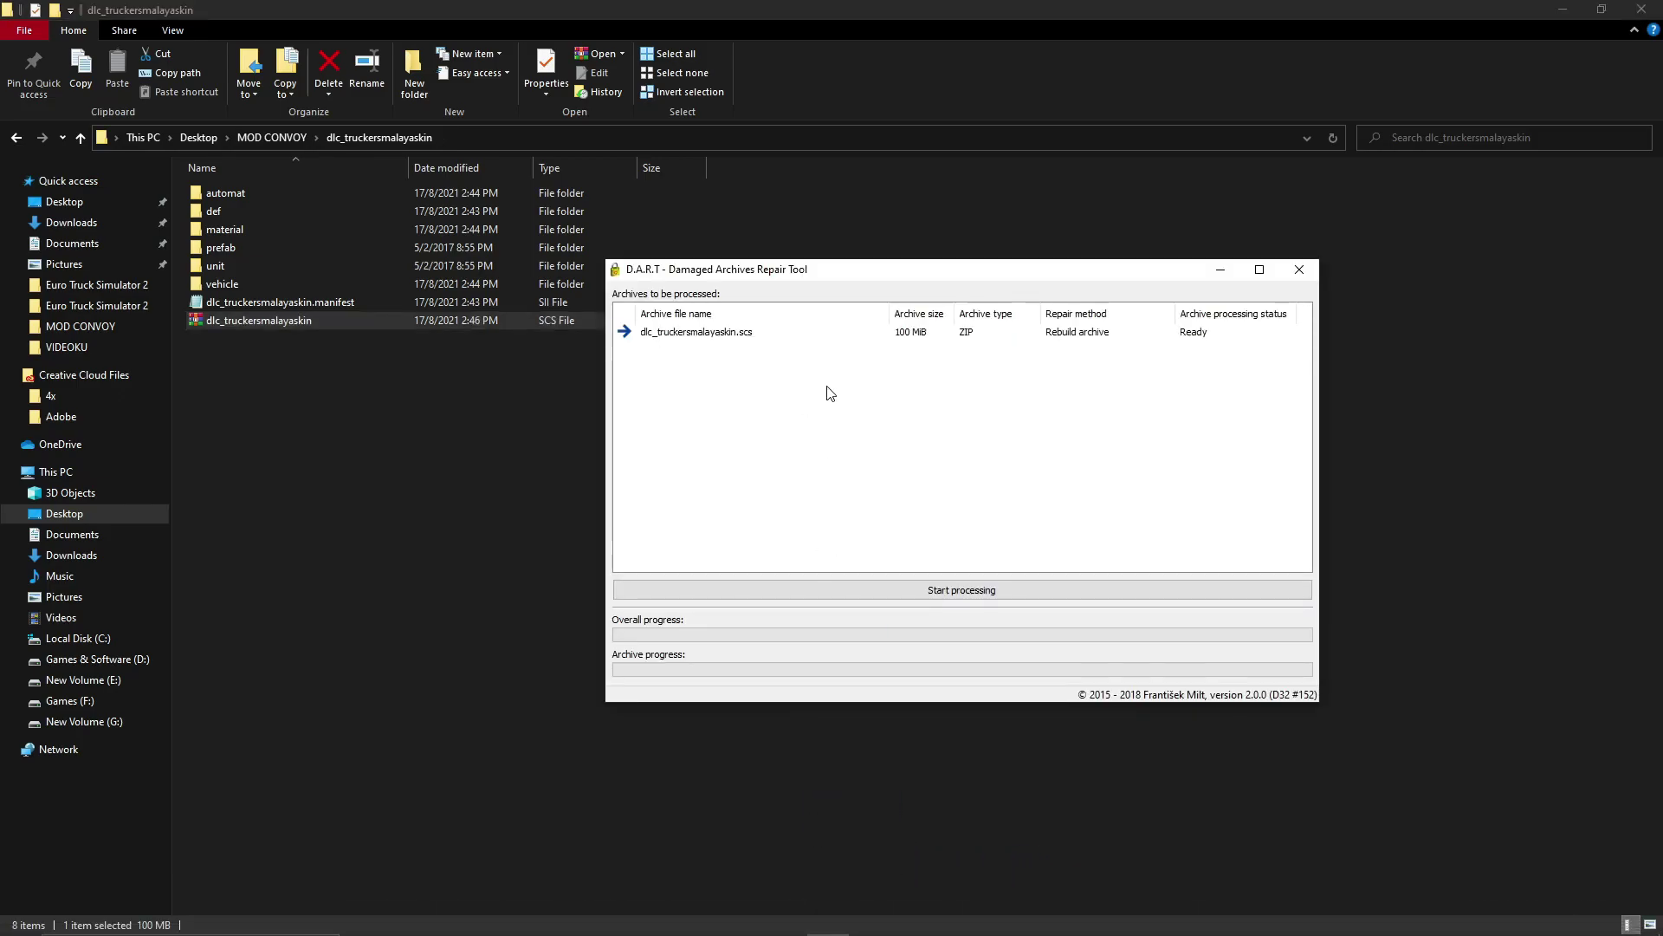
# Set dlc_truckersmalayaskin.scs to Convert archive with SCS# as the target format, process it and close the repair tool.
pyautogui.doubleClick(844, 334)
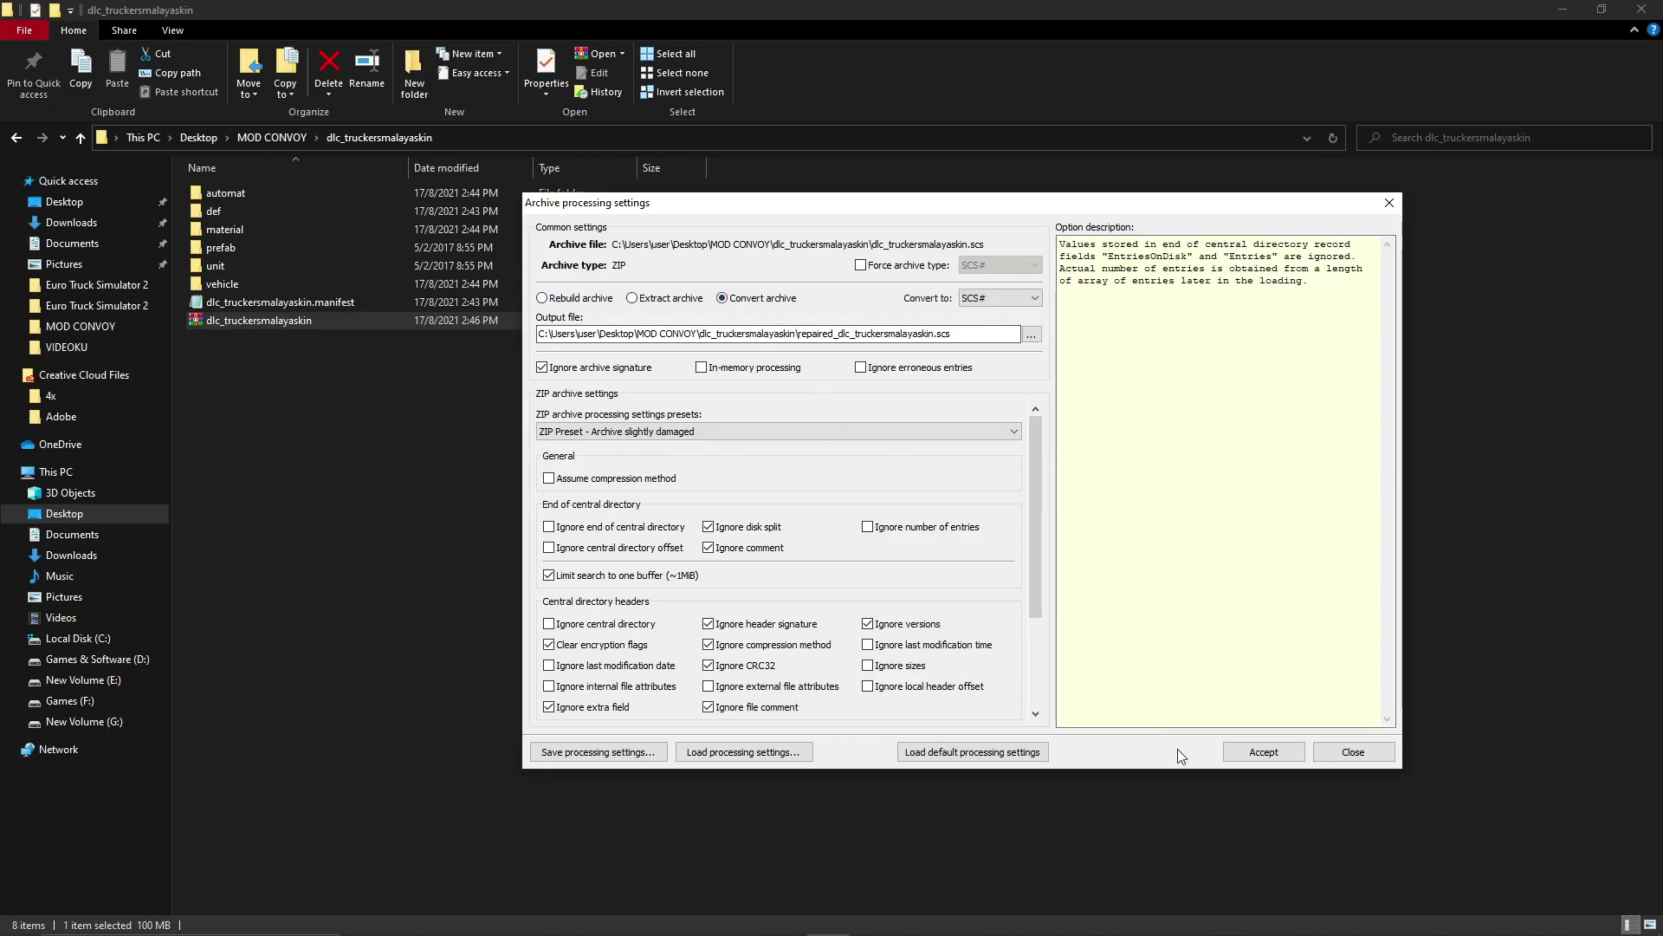
pyautogui.click(1264, 753)
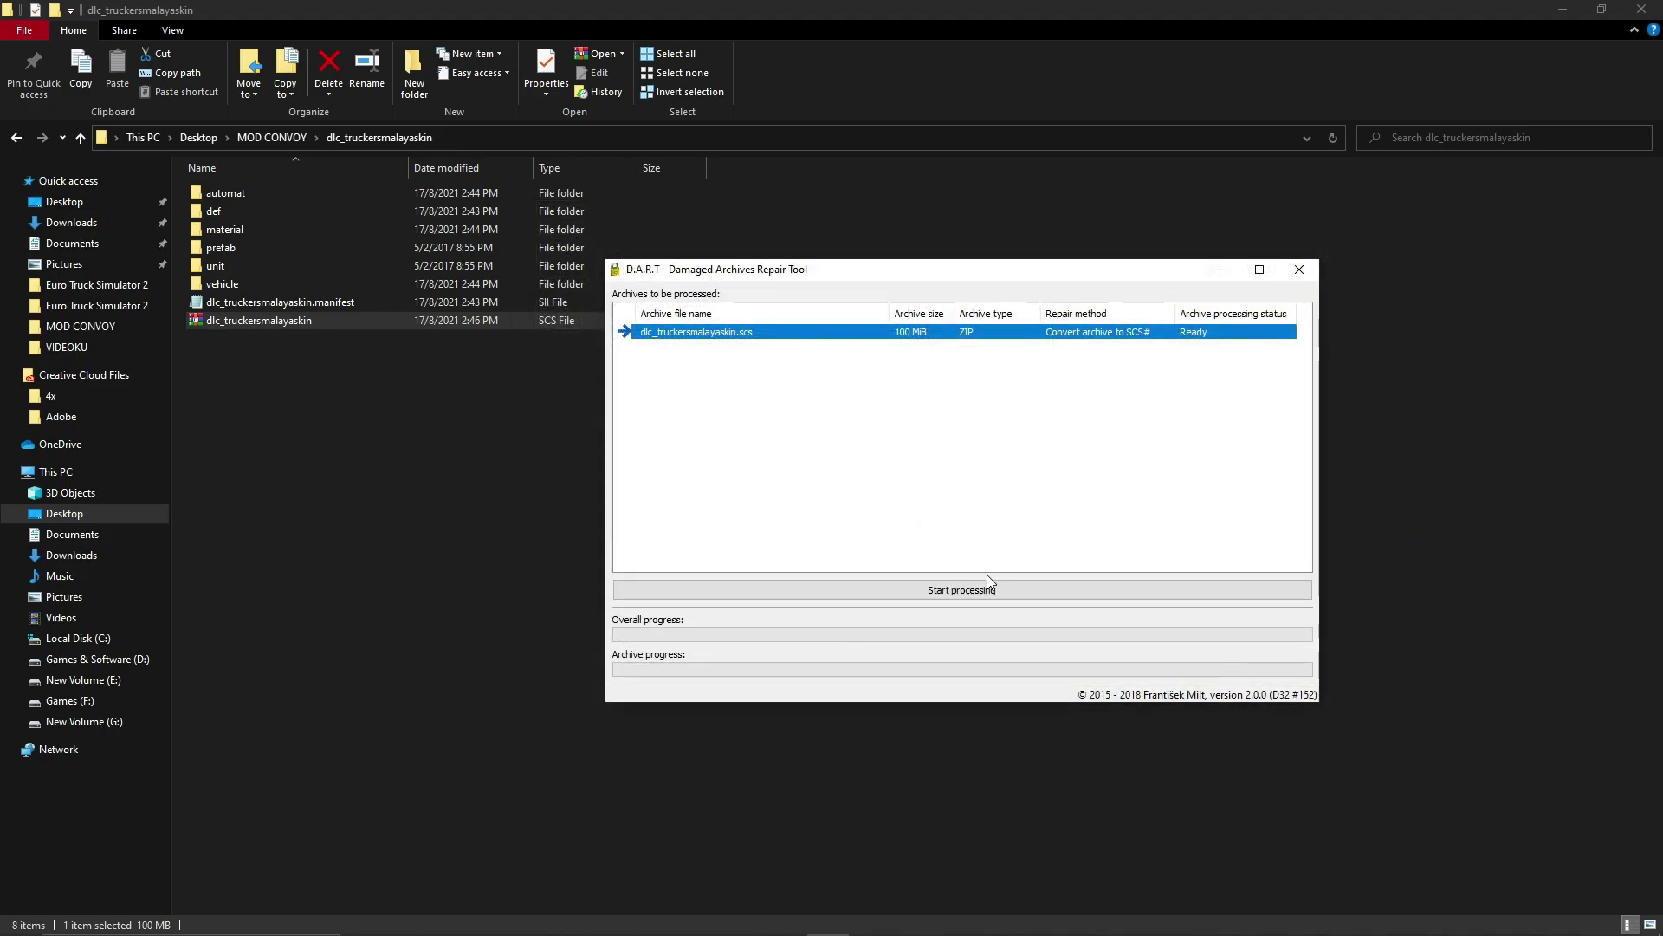
pyautogui.click(967, 594)
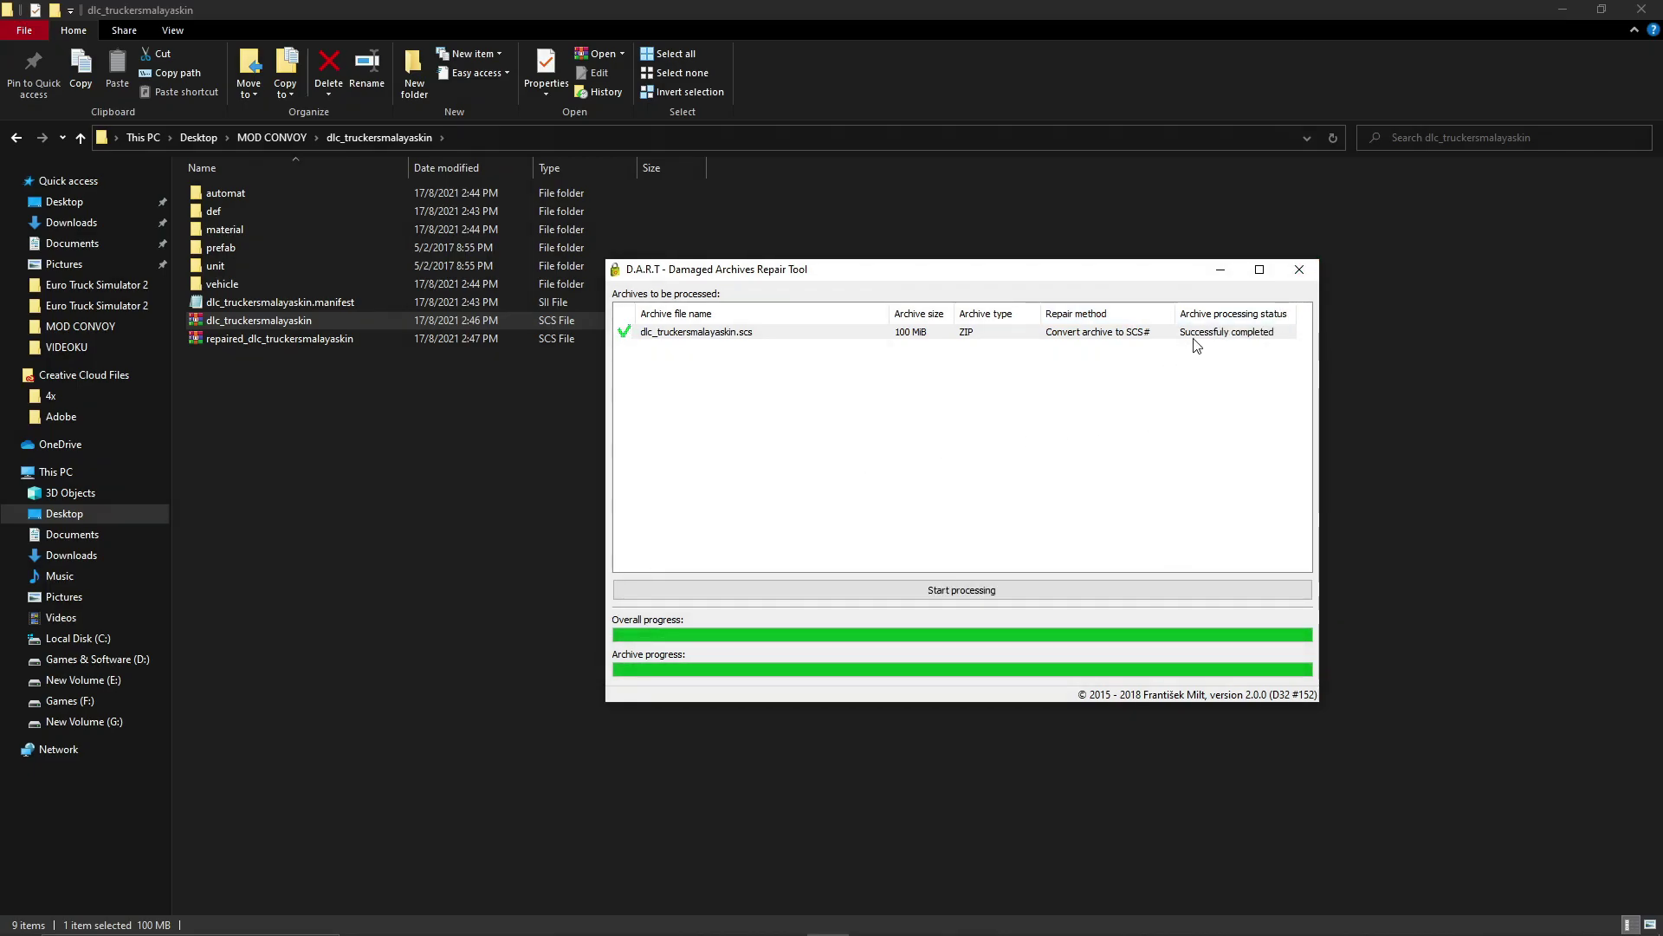
pyautogui.click(1314, 277)
pyautogui.click(497, 463)
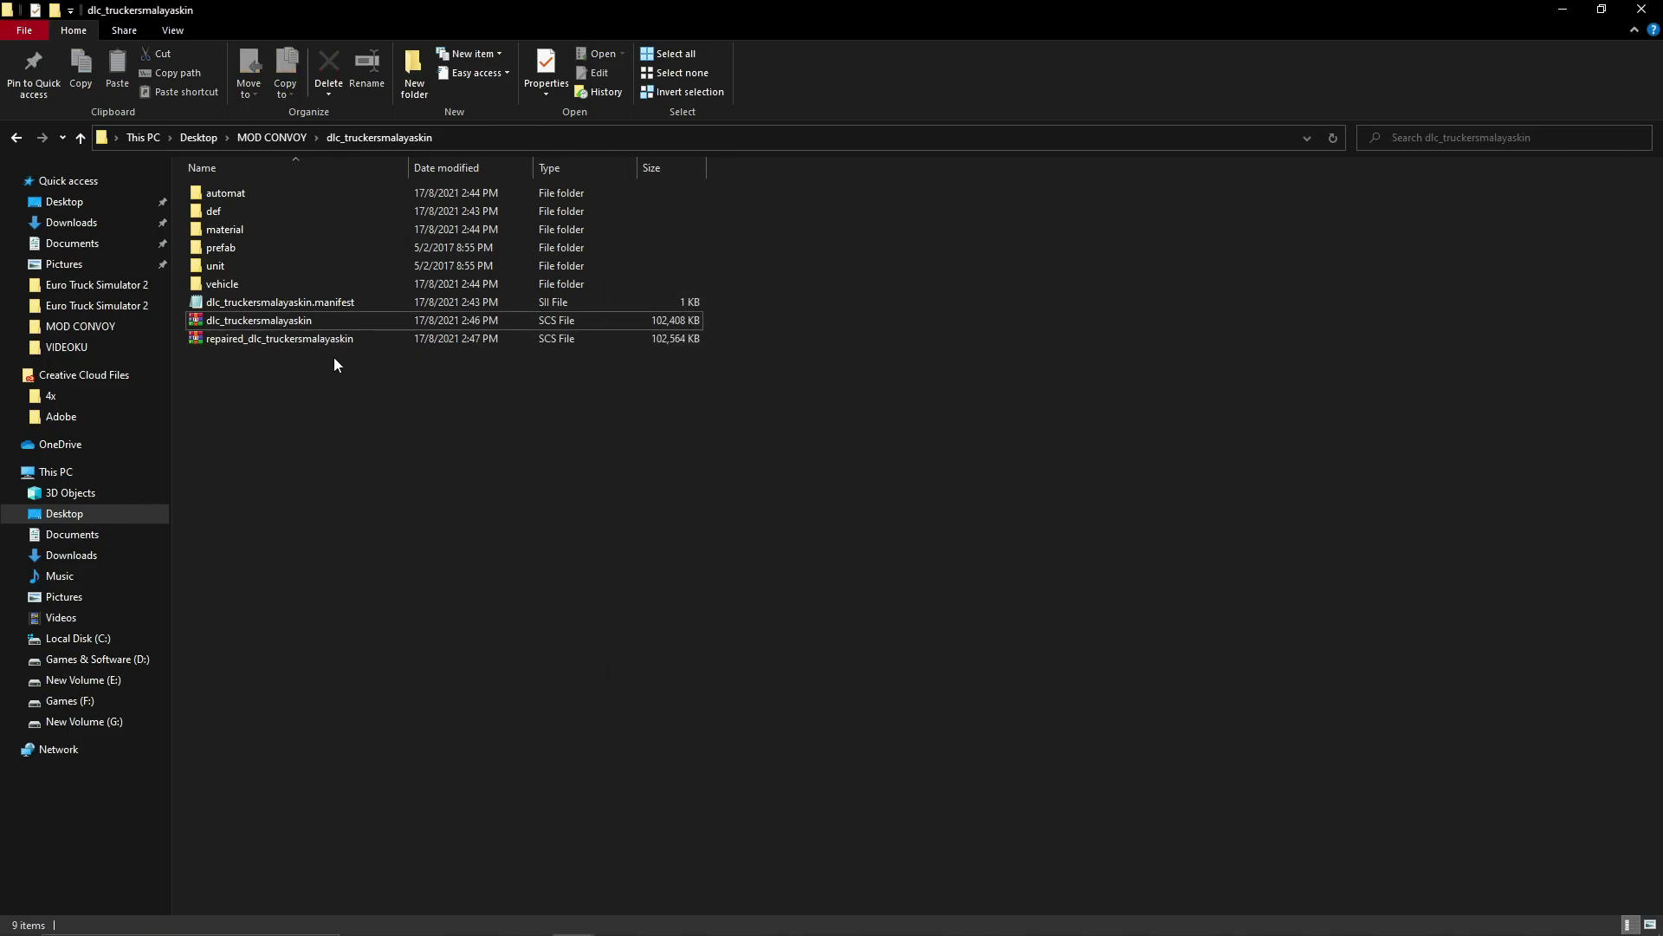
# Show the dlc_truckersmalayaskin folder's contents as icons and copy the repaired_dlc_truckersmalayaskin file.
pyautogui.rightClick(297, 389)
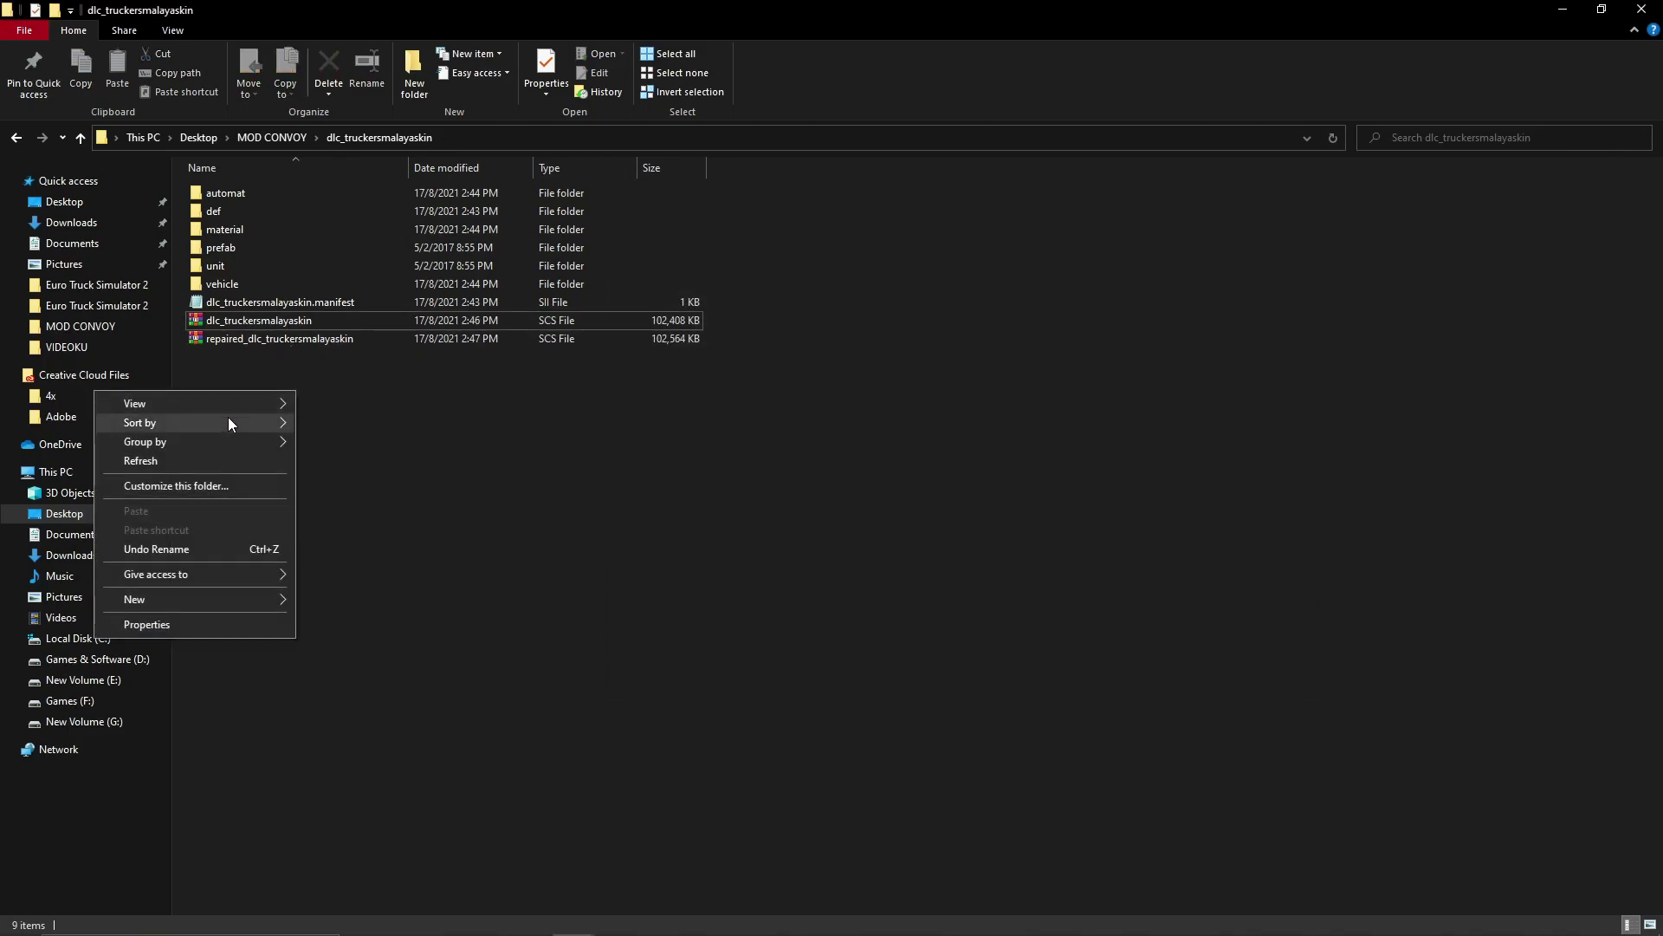
pyautogui.click(338, 420)
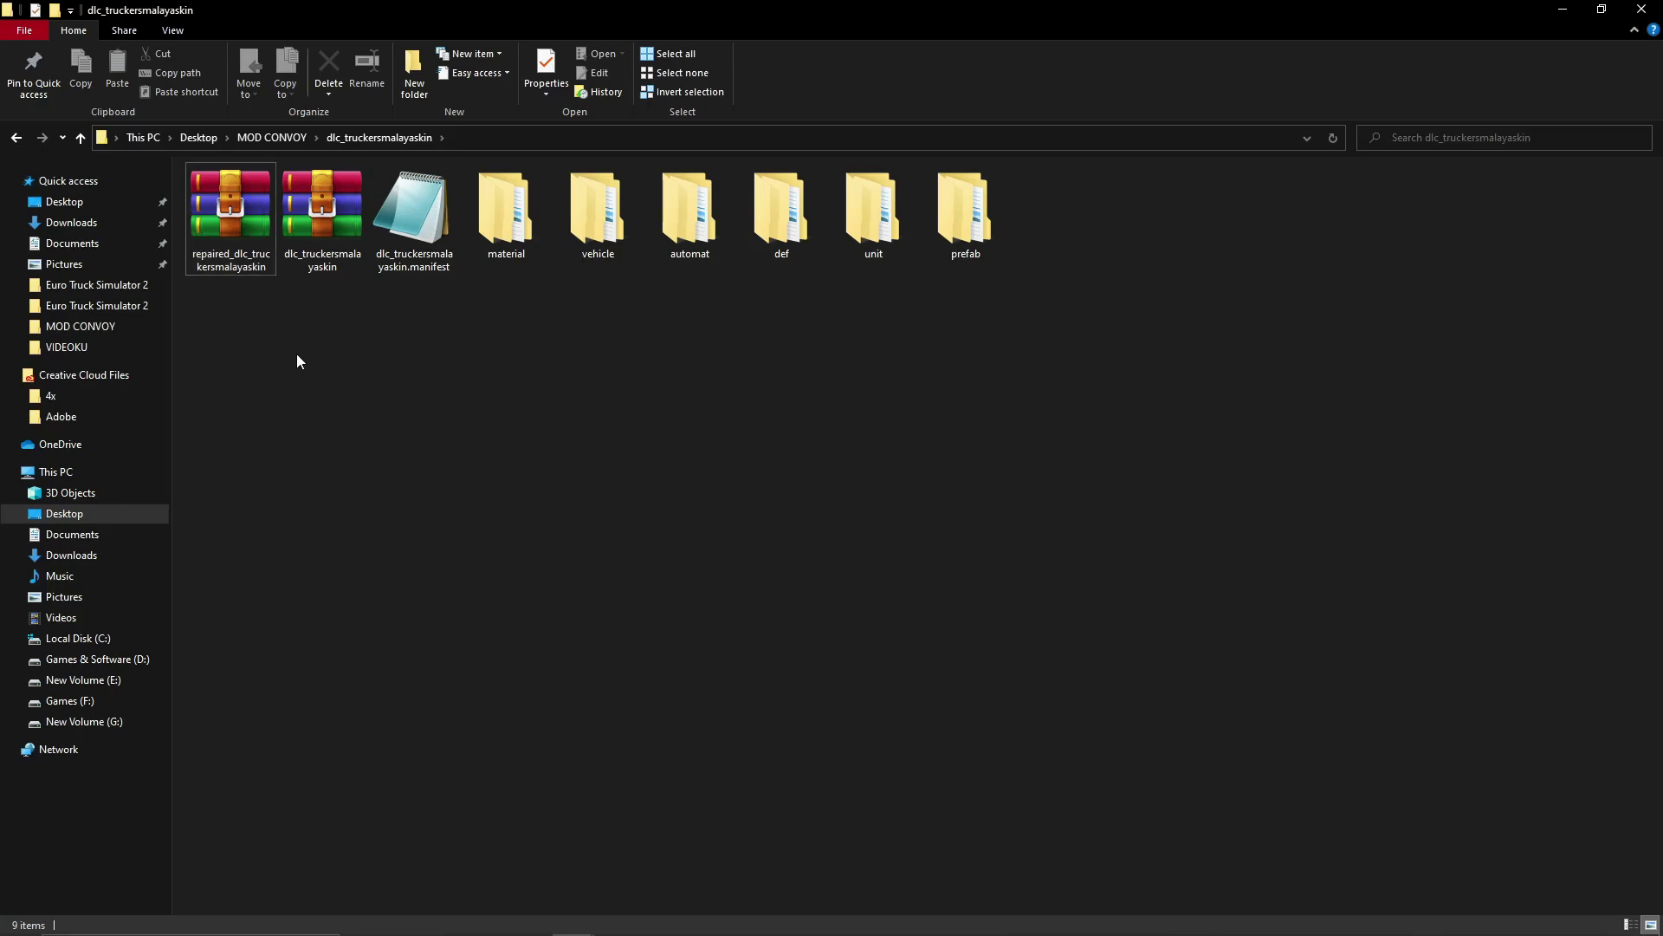
pyautogui.click(230, 208)
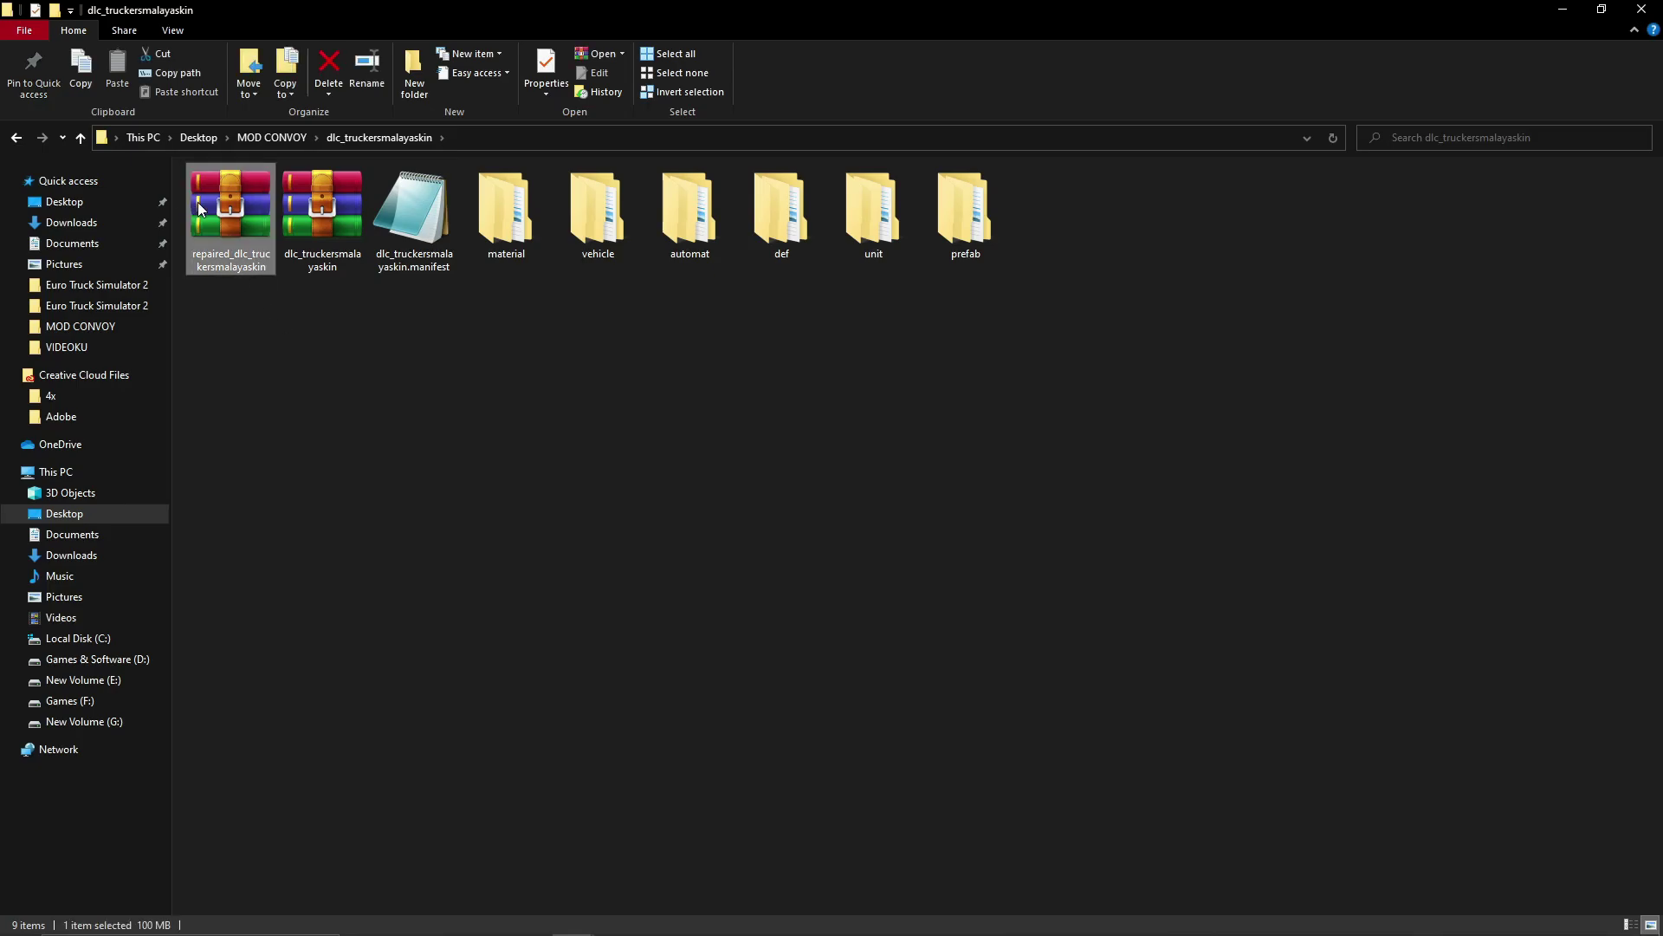
pyautogui.rightClick(230, 204)
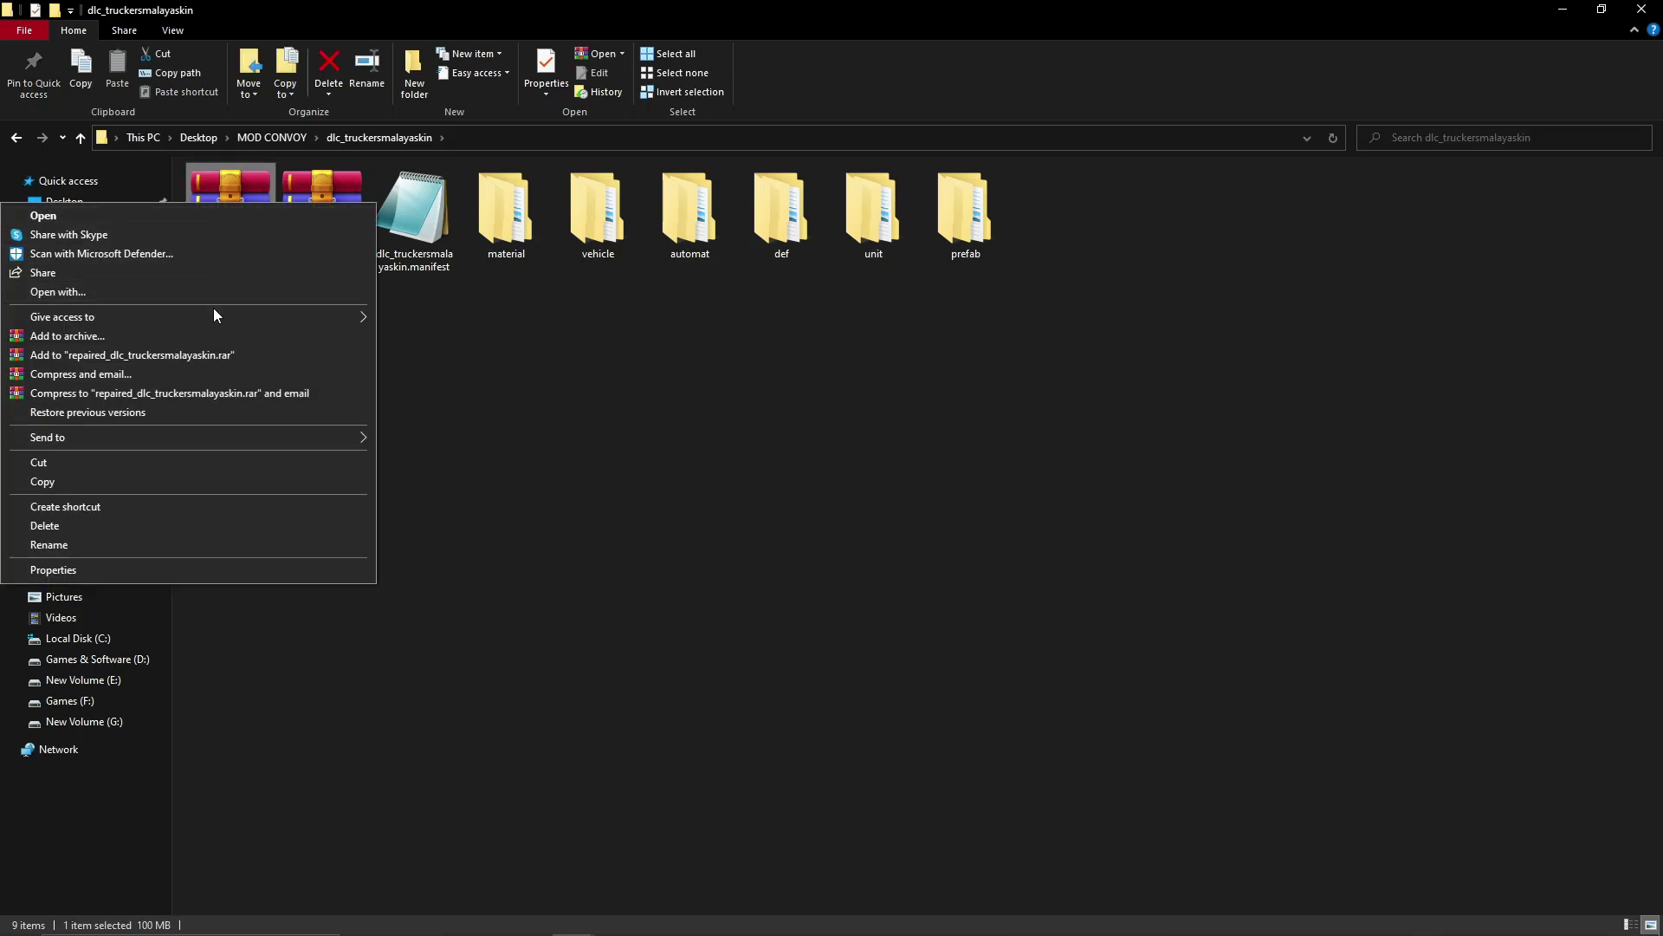
pyautogui.click(180, 482)
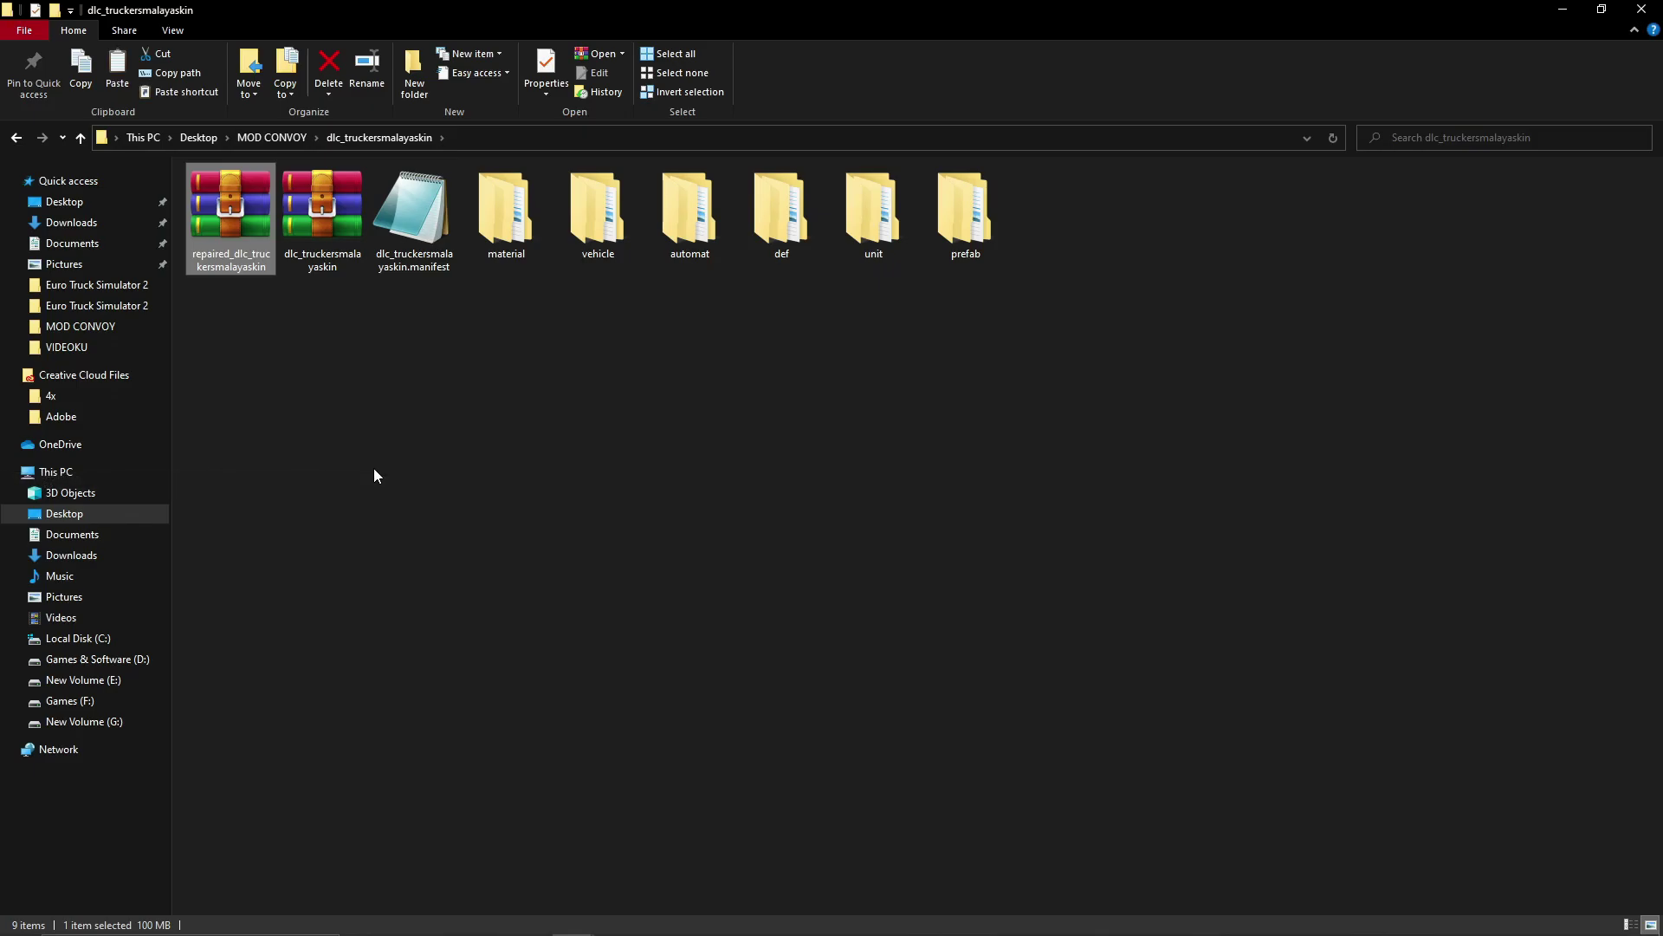
pyautogui.rightClick(335, 477)
pyautogui.rightClick(242, 260)
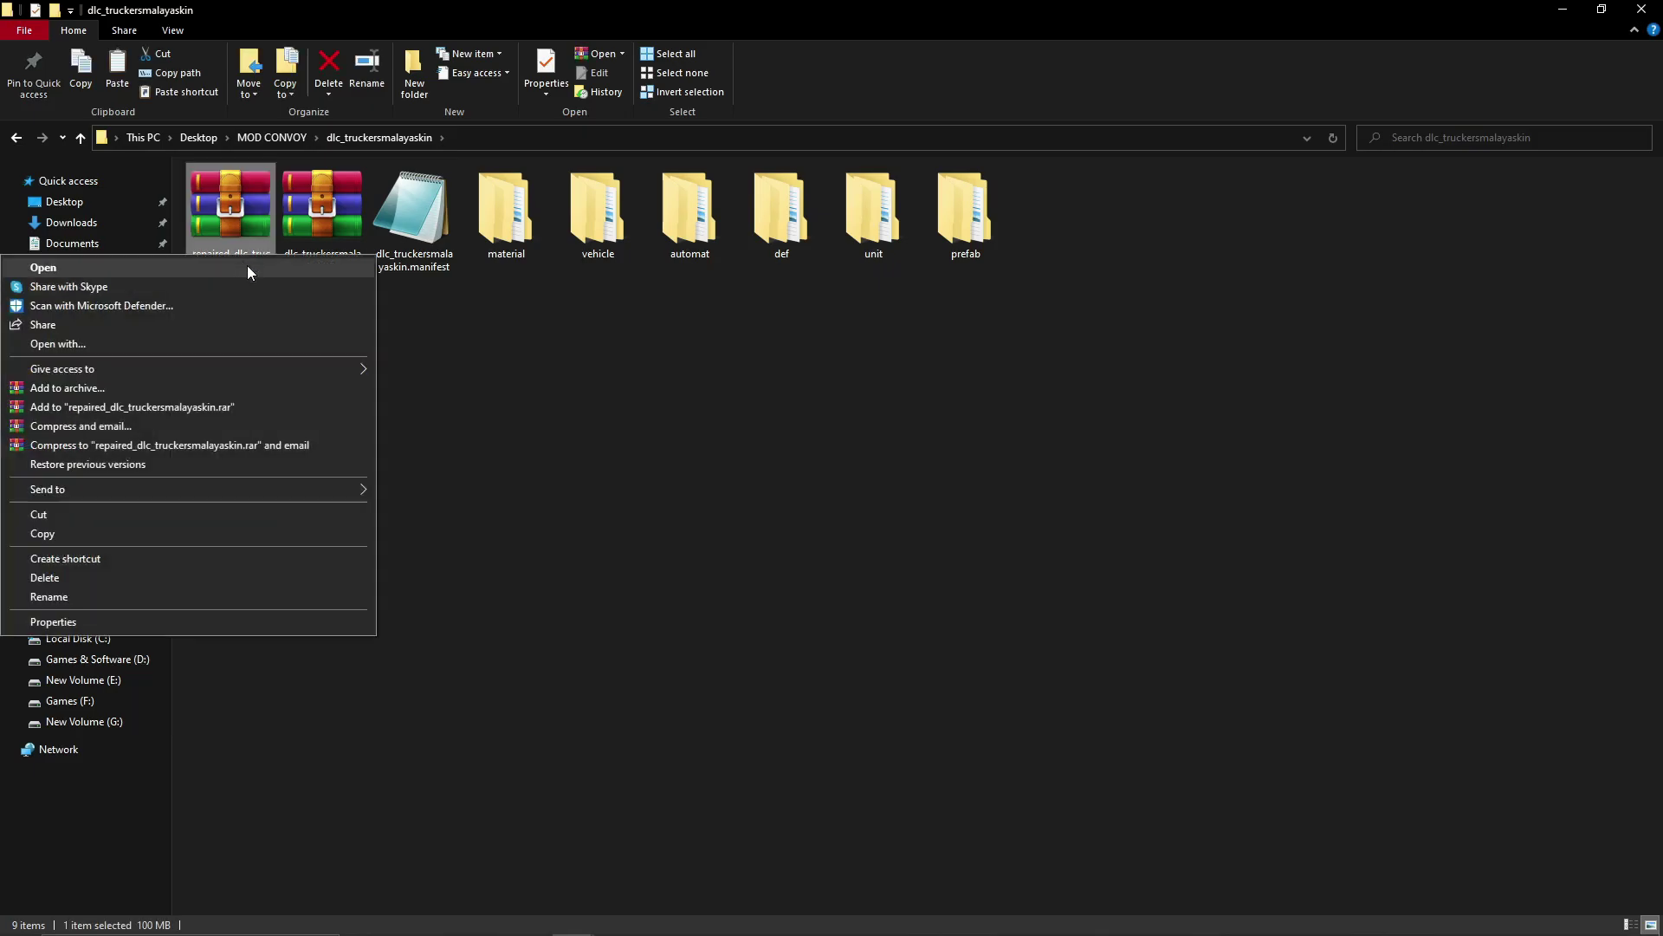
pyautogui.press('Escape')
# Switch to the Euro Truck Simulator 2 game folder and paste the copied repaired_dlc_truckersmalayaskin file among the other DLC files.
pyautogui.click(573, 918)
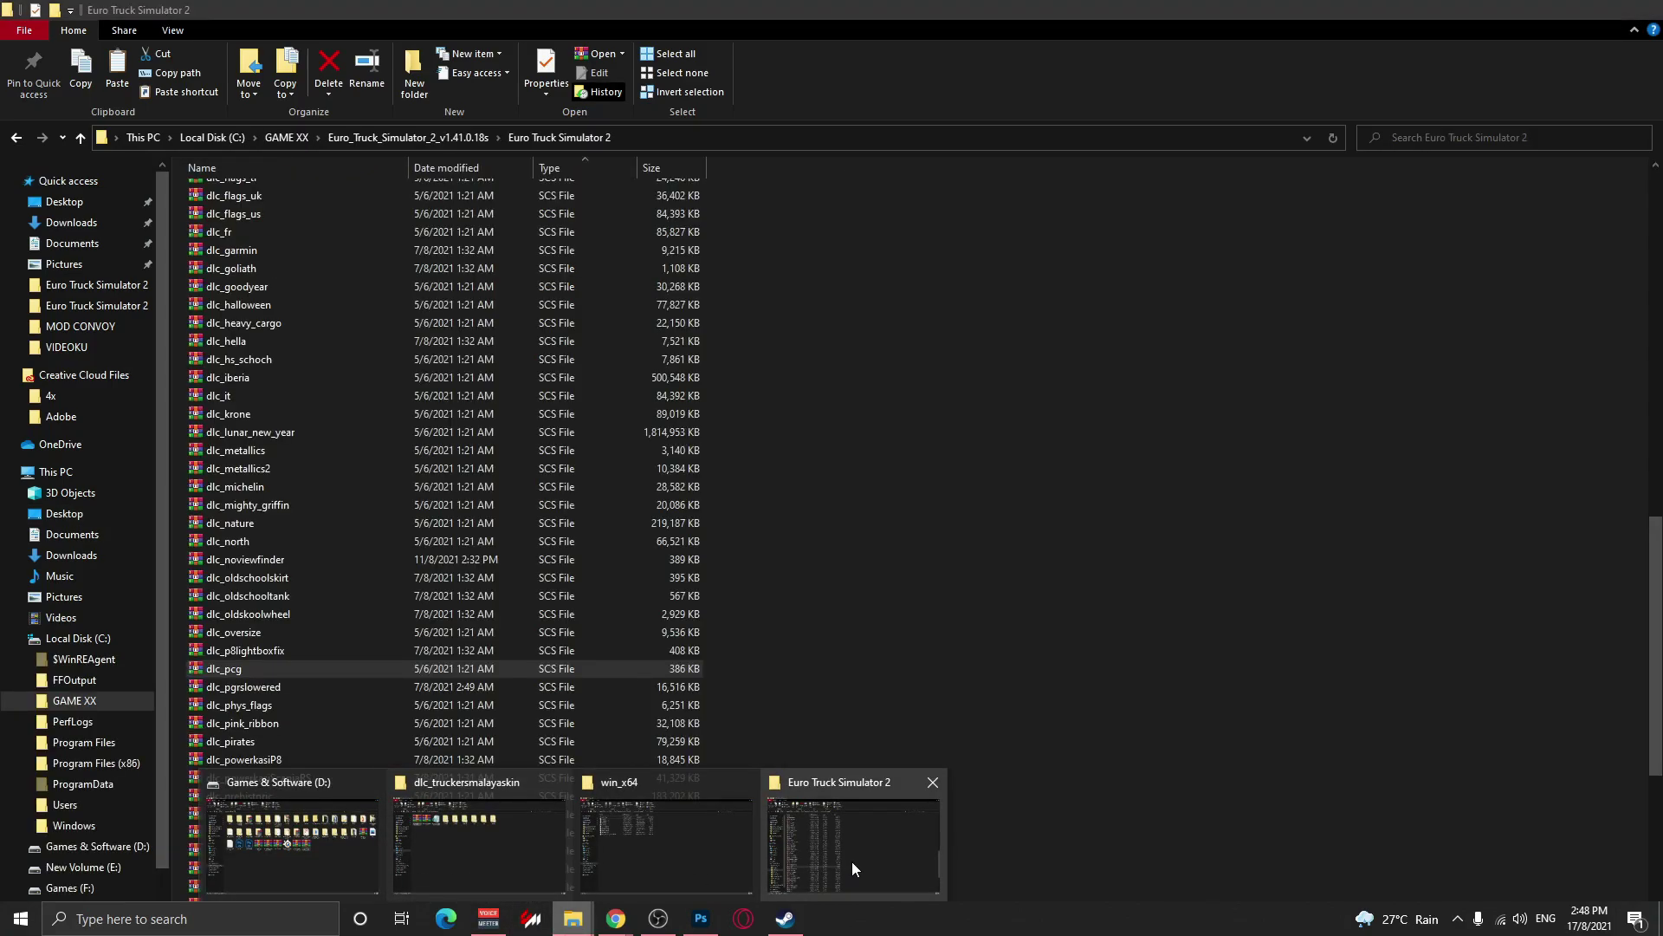
pyautogui.click(851, 861)
pyautogui.click(863, 483)
pyautogui.scroll(17, 904, 364)
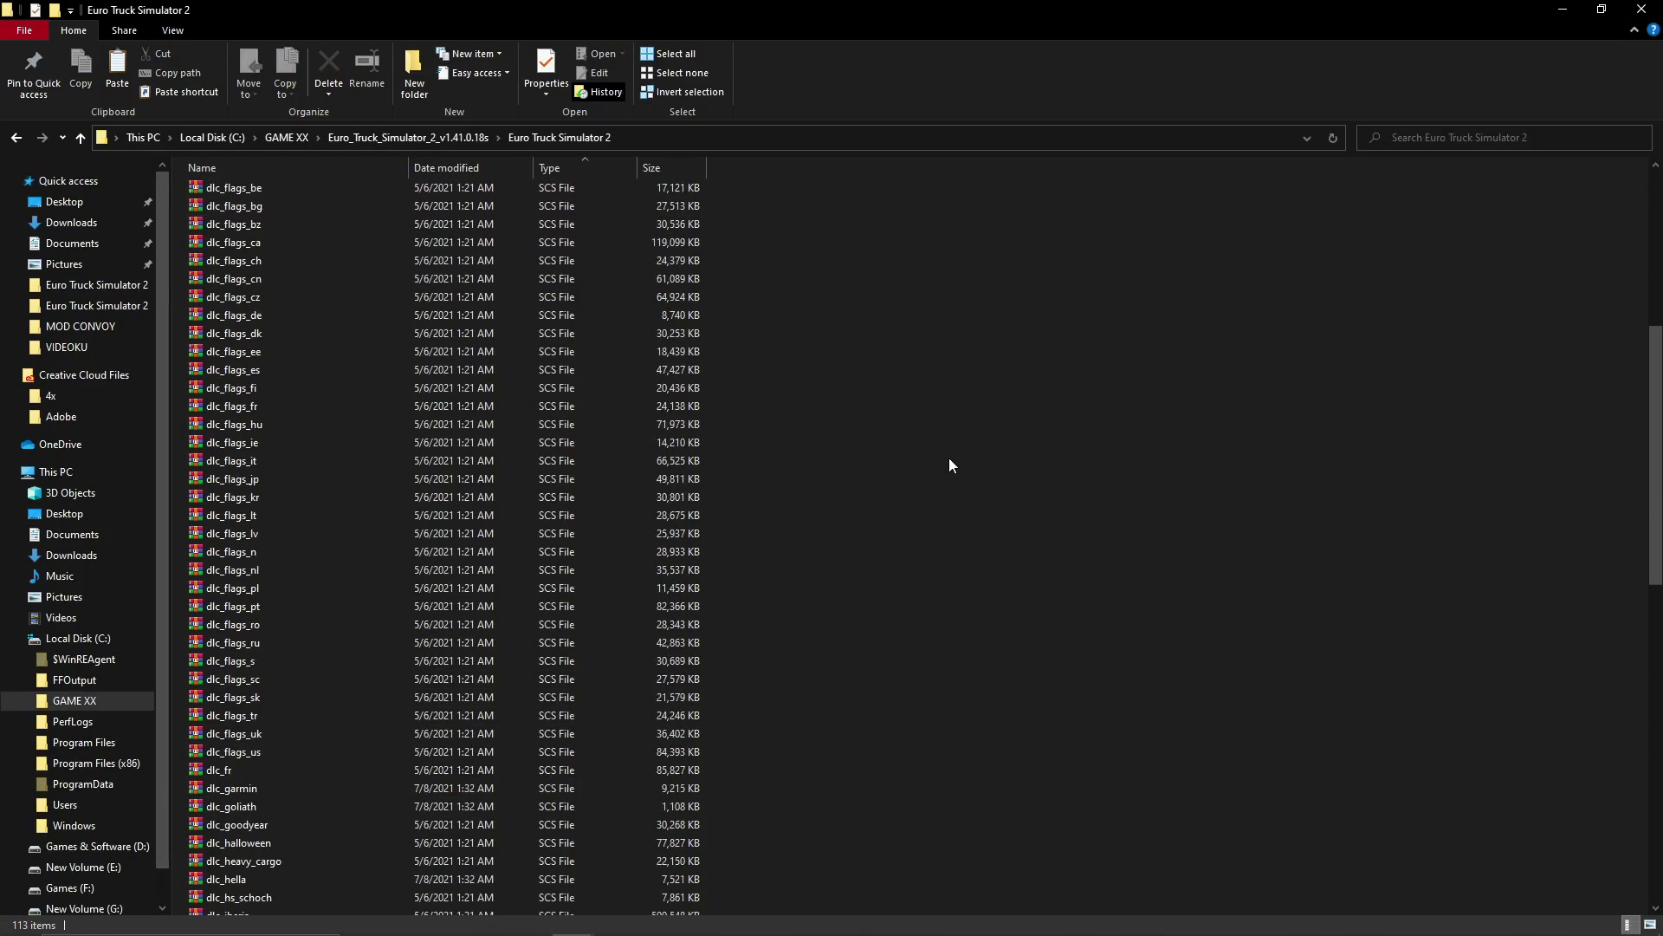
pyautogui.scroll(-13, 240, 486)
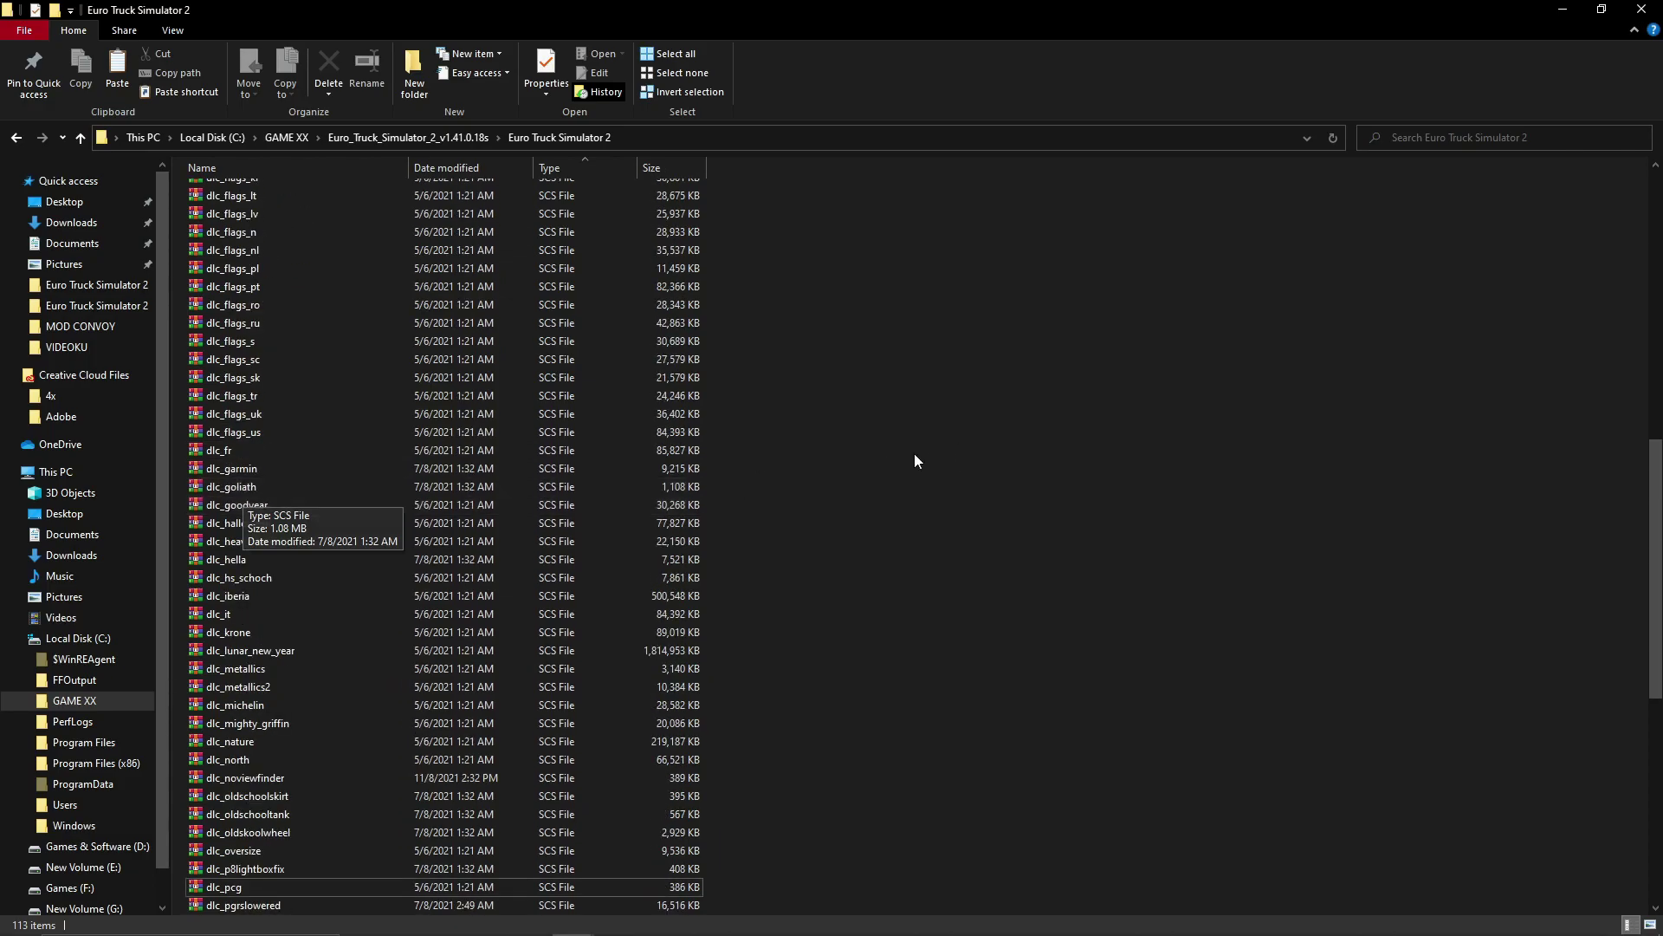
pyautogui.rightClick(954, 423)
pyautogui.click(865, 542)
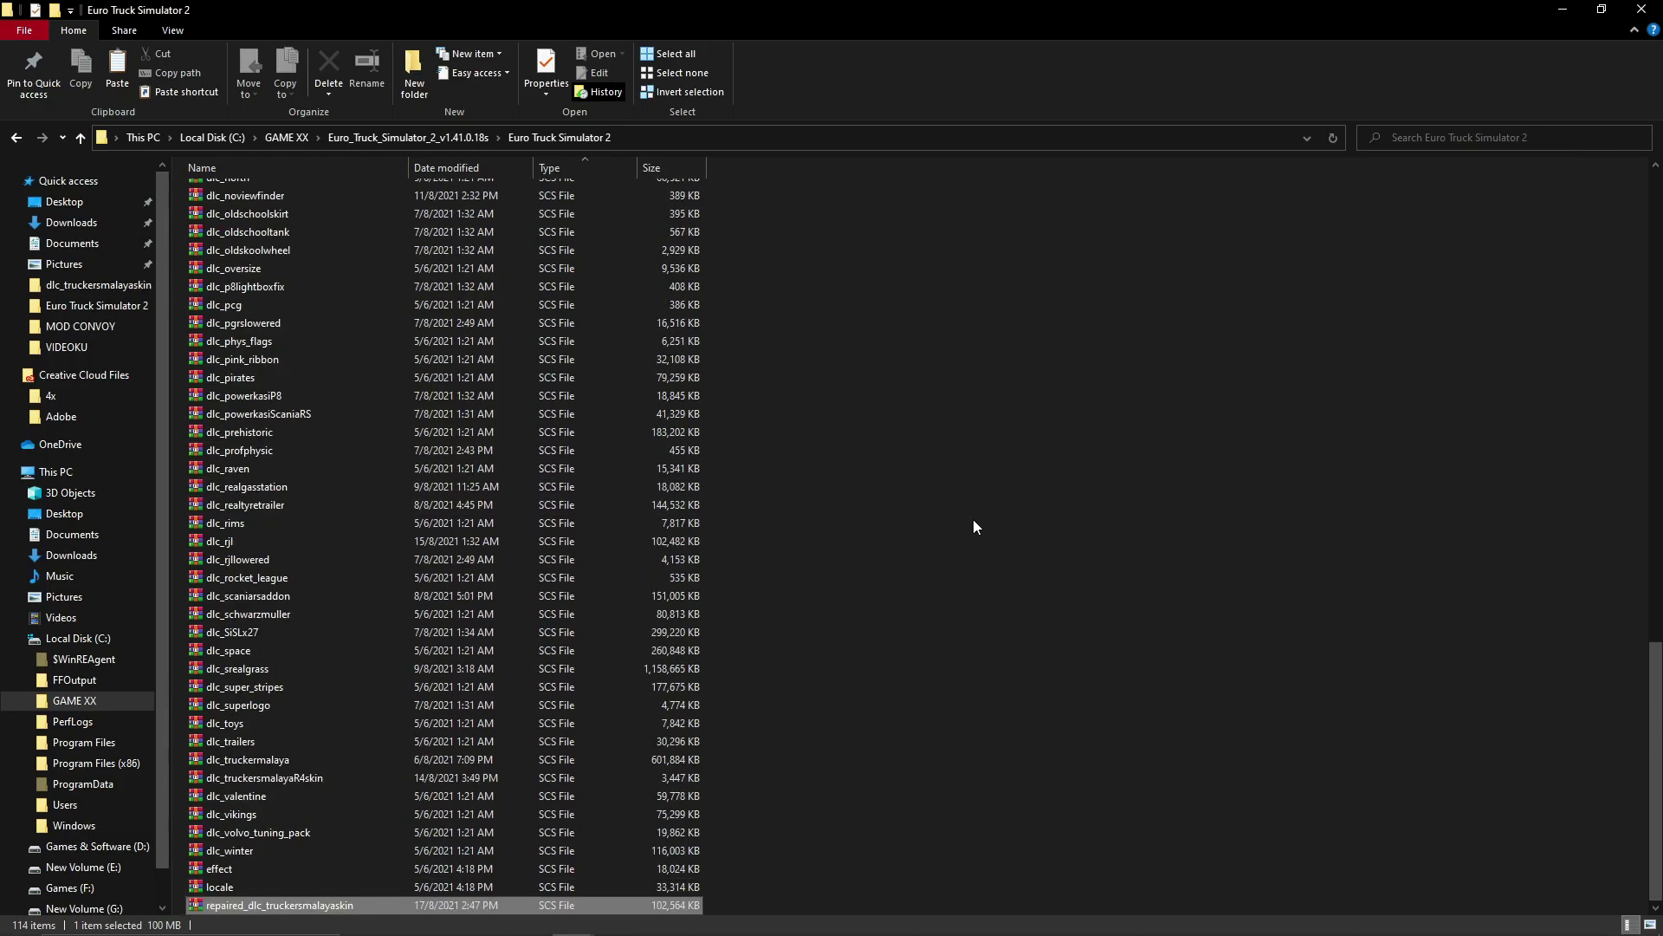
# Rename the pasted repaired file in the game folder to dlc_truckersmalayaskin by removing the repaired_ prefix.
pyautogui.rightClick(251, 910)
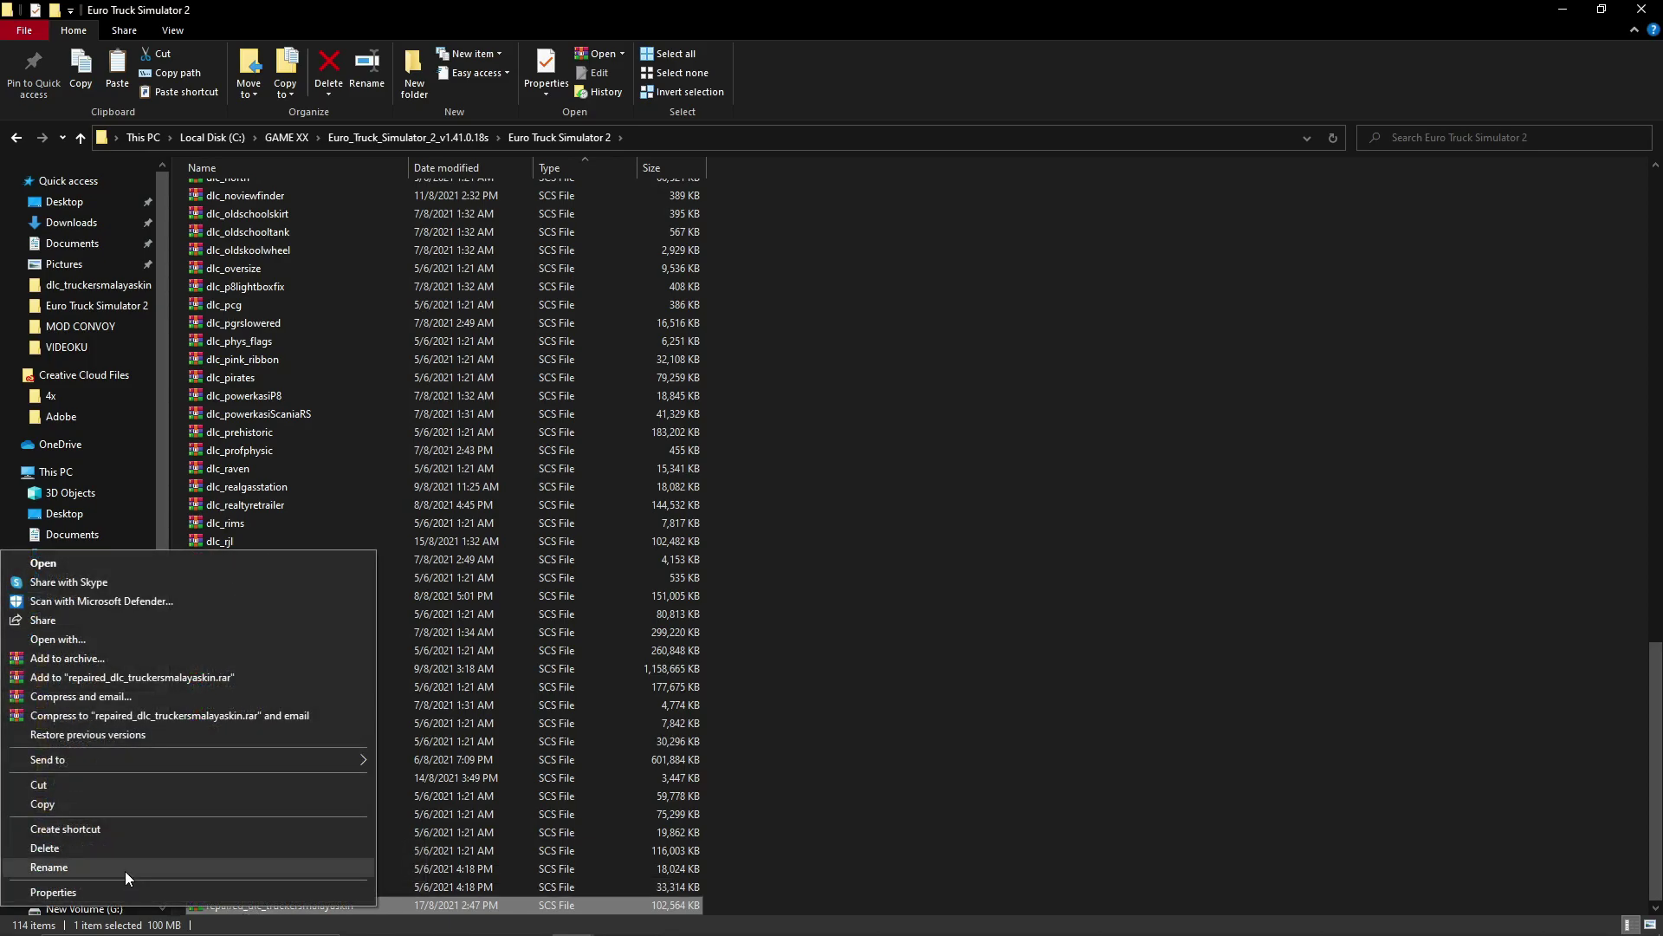
pyautogui.click(125, 870)
pyautogui.click(248, 905)
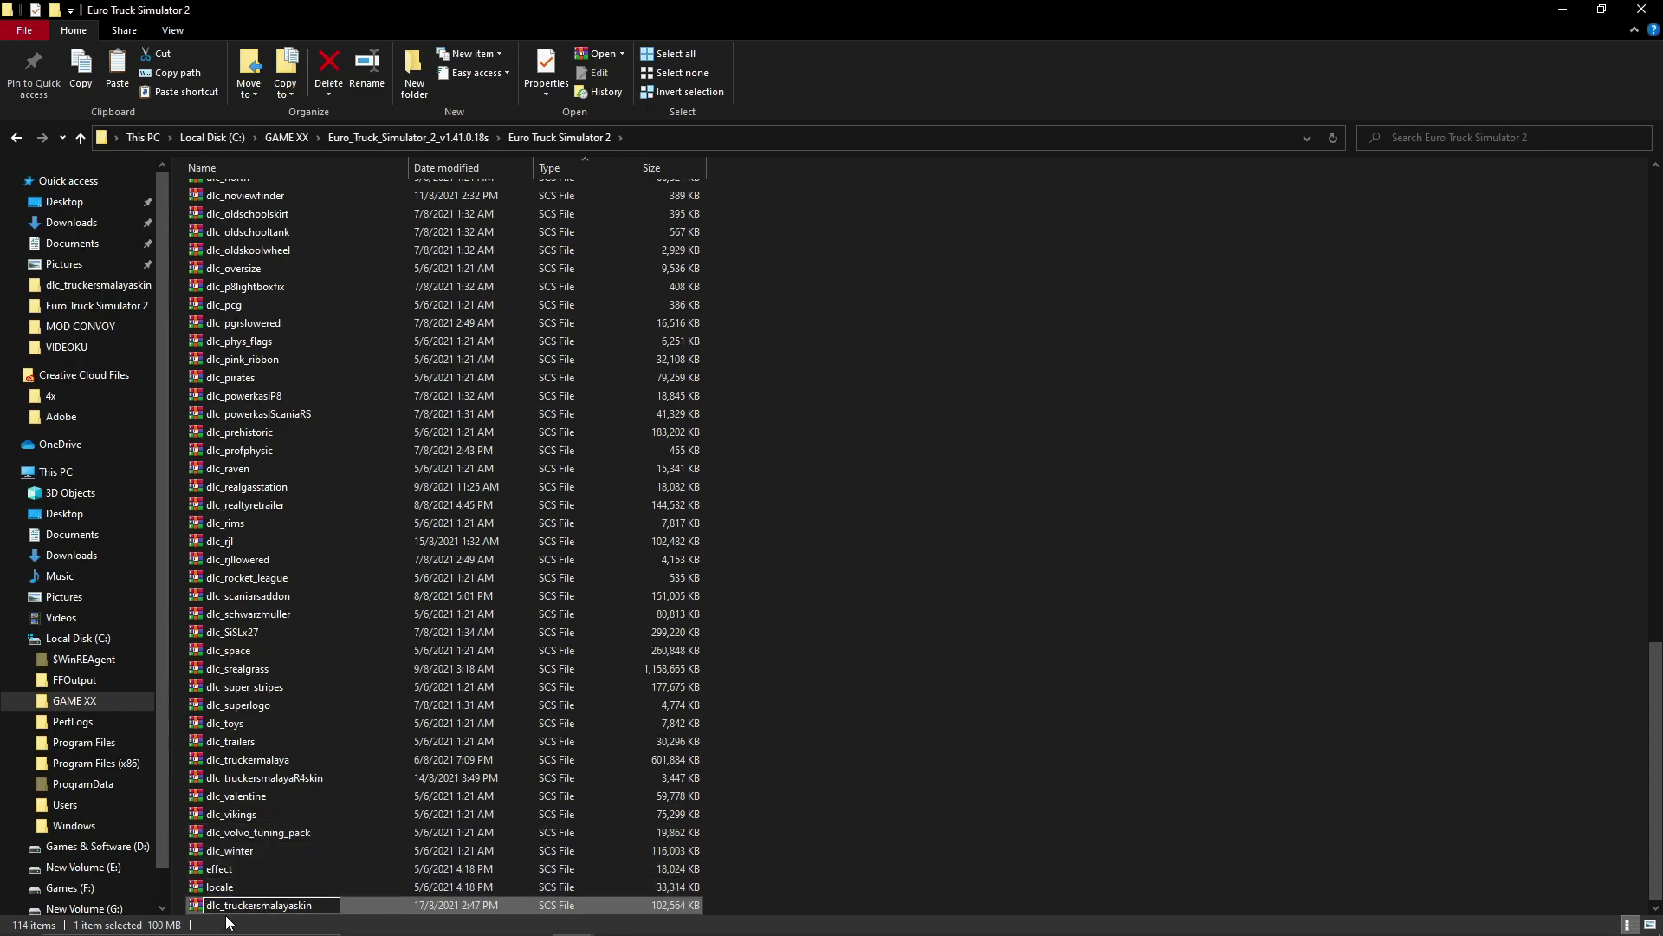
pyautogui.press('Return')
pyautogui.click(929, 853)
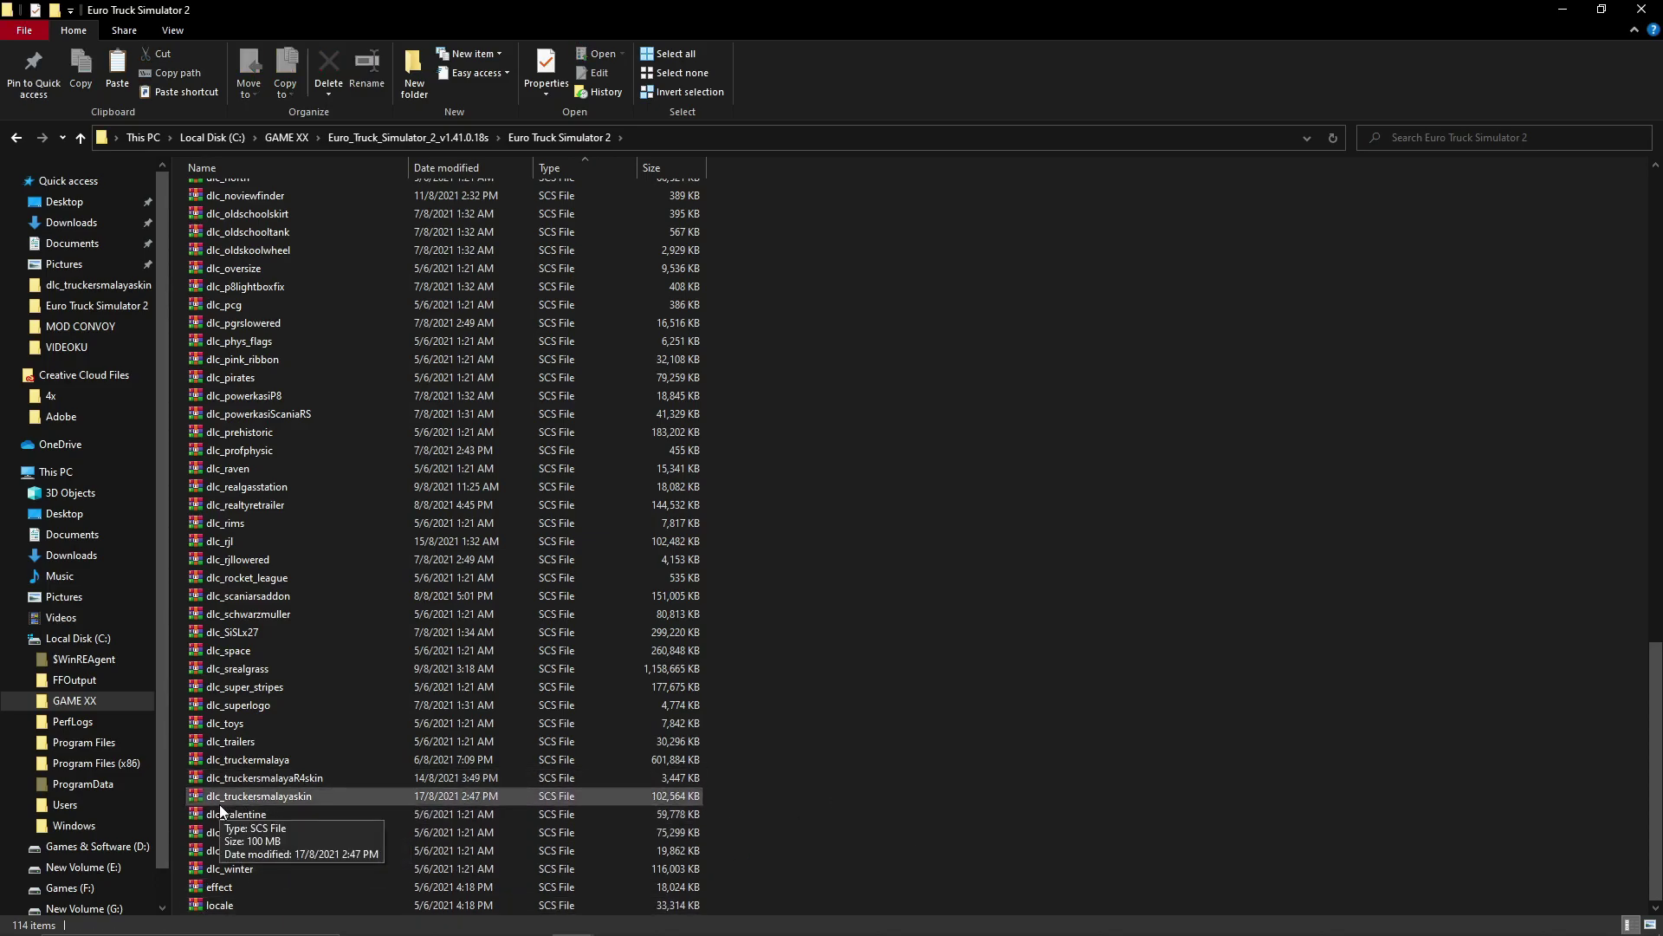
# Switch to Steam to check that it is running, and minimize its window to return to the game folder.
pyautogui.press('Home')
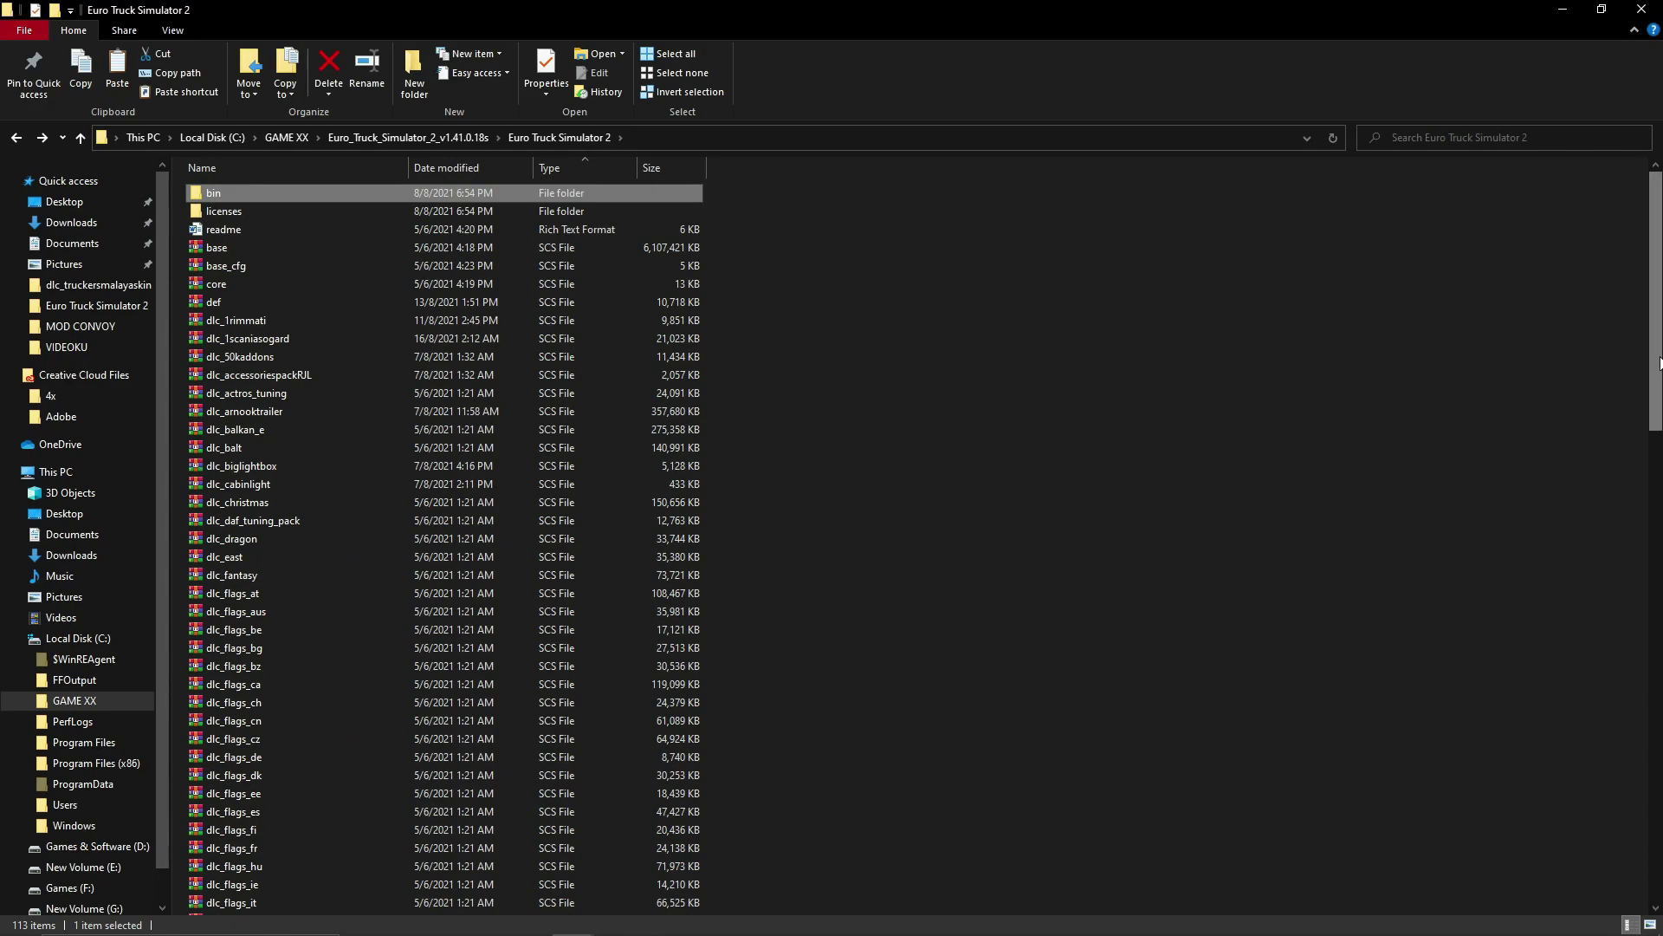
pyautogui.moveTo(708, 926)
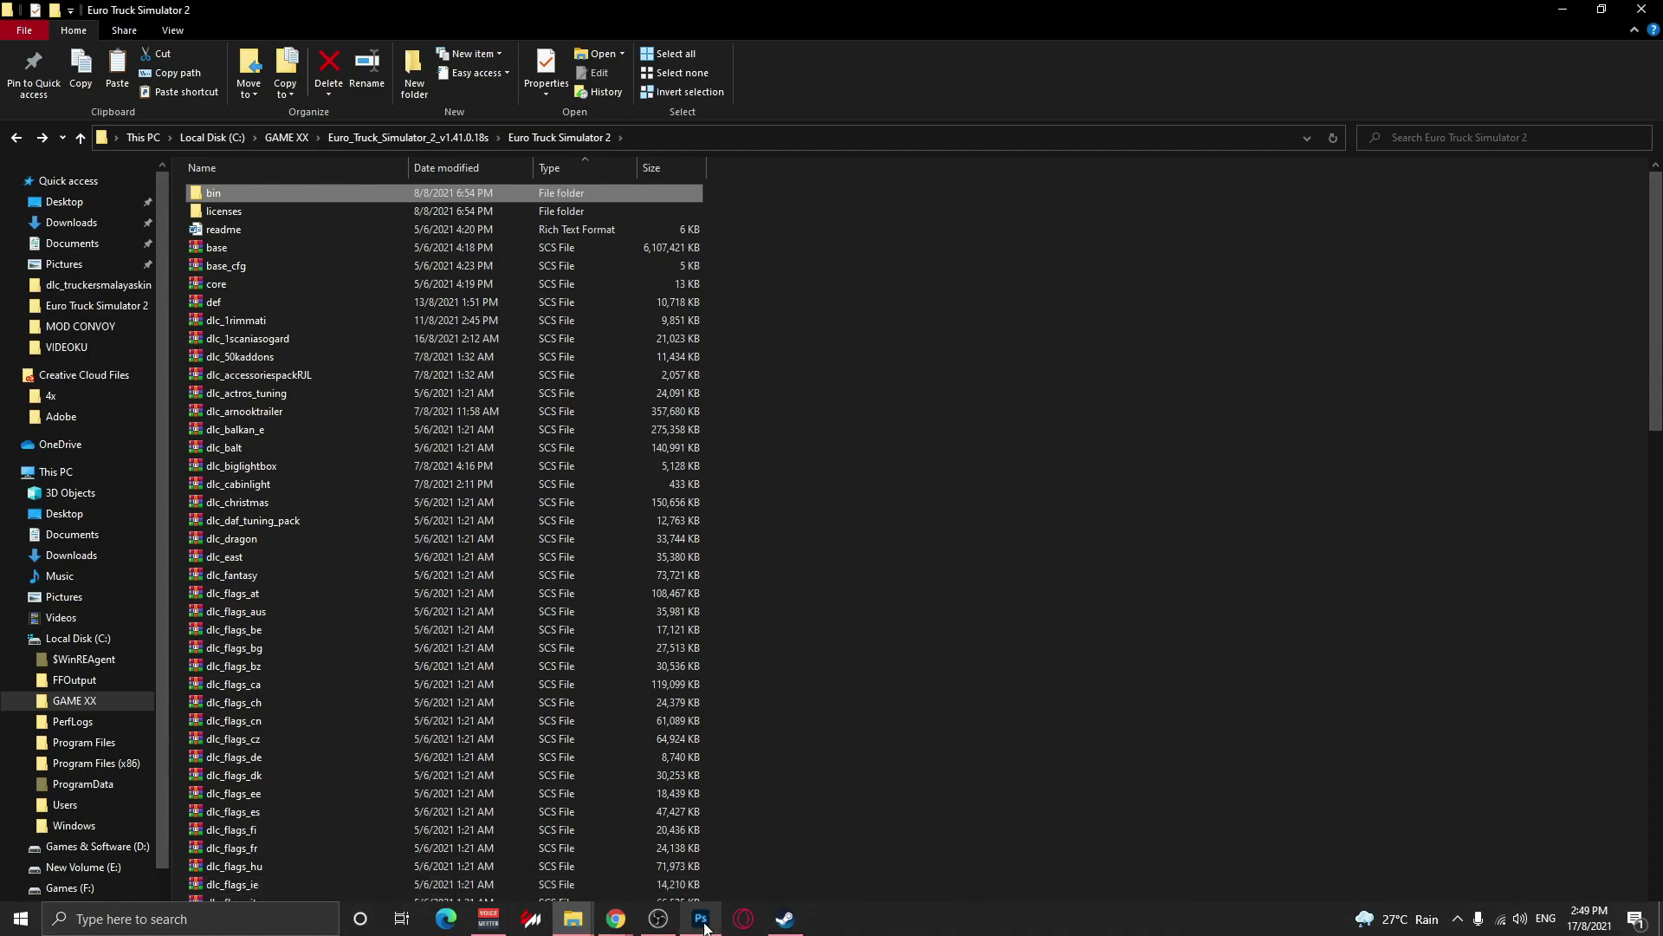
pyautogui.click(785, 919)
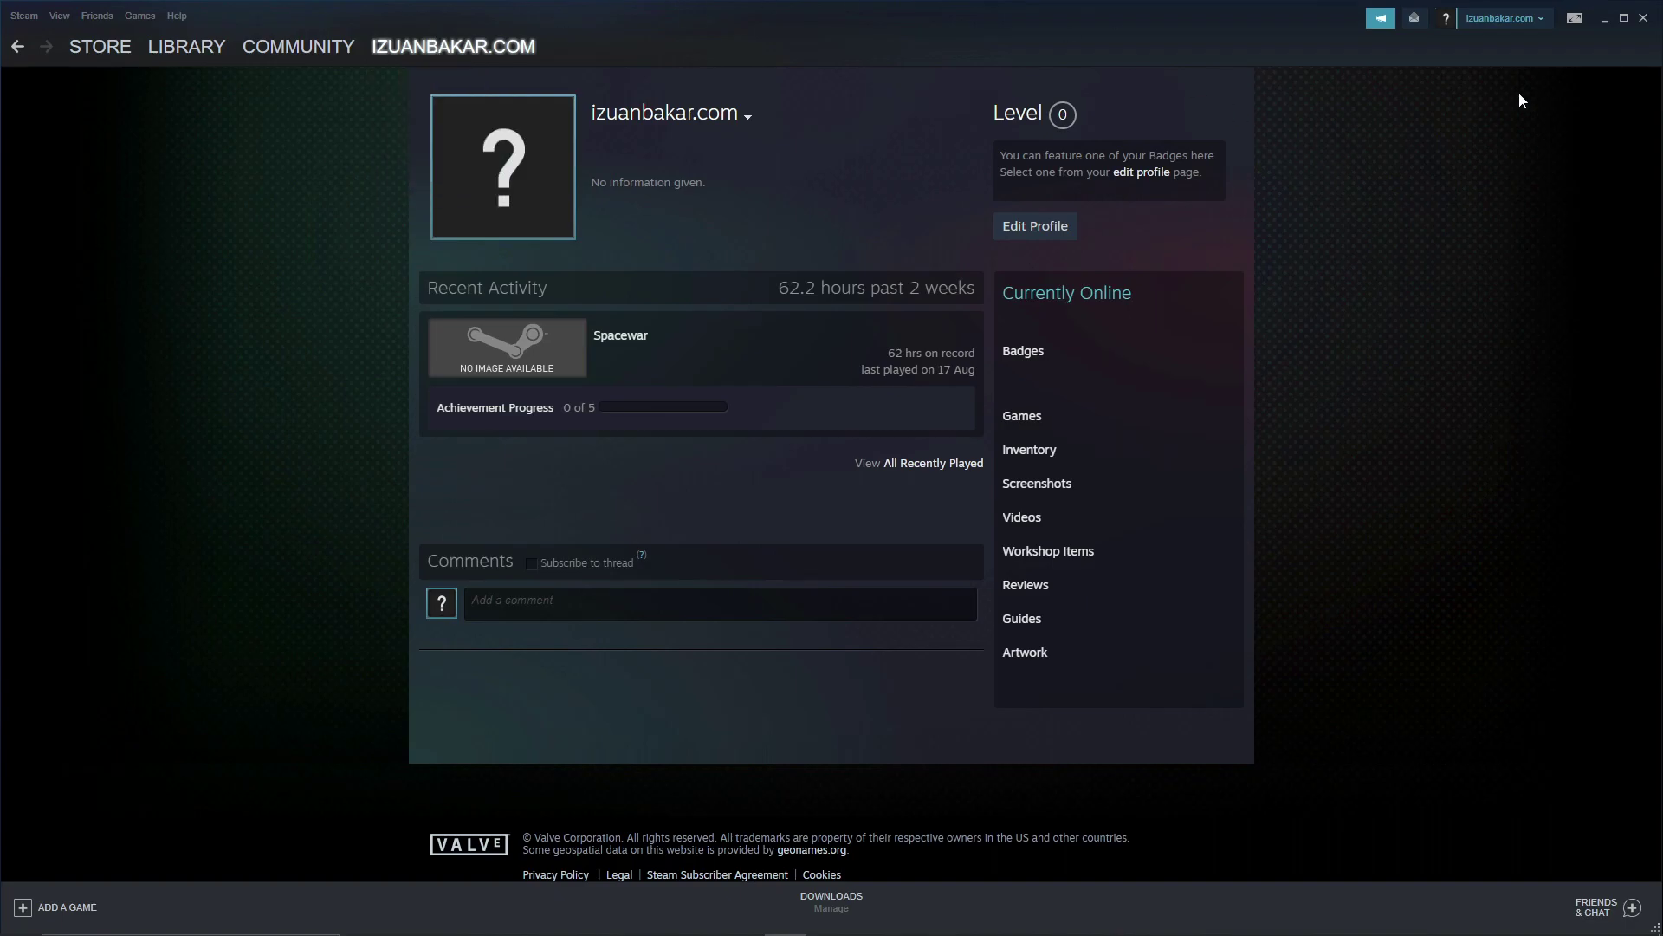
pyautogui.click(1603, 19)
# Launch Euro Truck Simulator 2 from the bin\win_x64 folder and continue the game with the already selected profile.
pyautogui.doubleClick(398, 194)
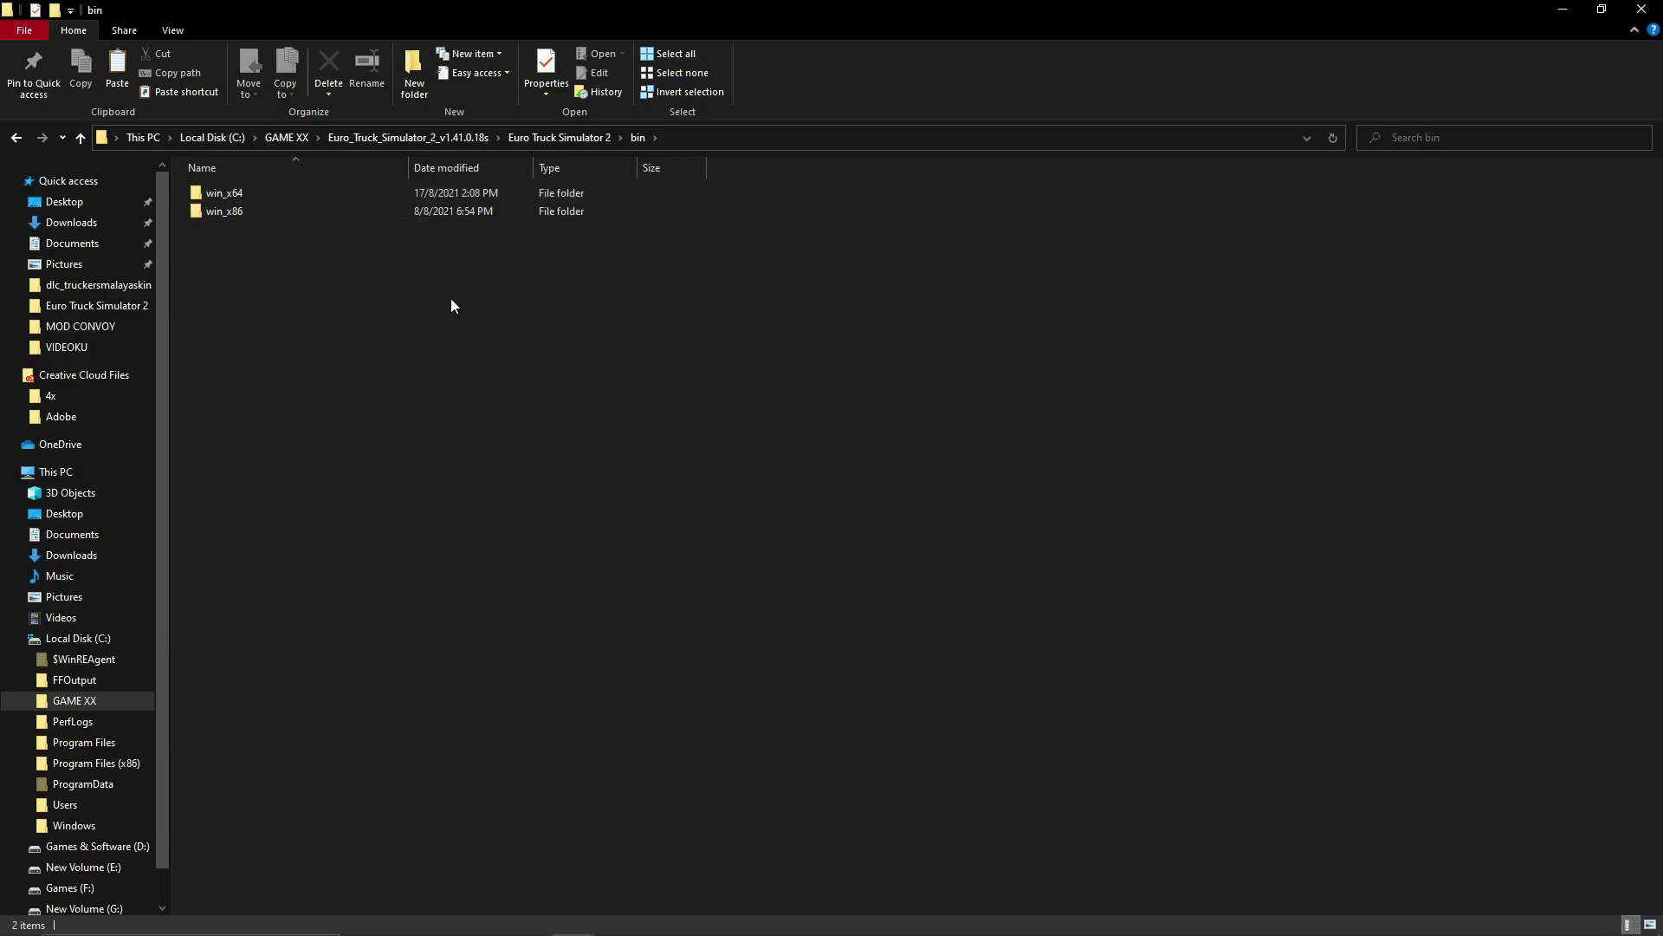
pyautogui.doubleClick(338, 197)
pyautogui.doubleClick(291, 194)
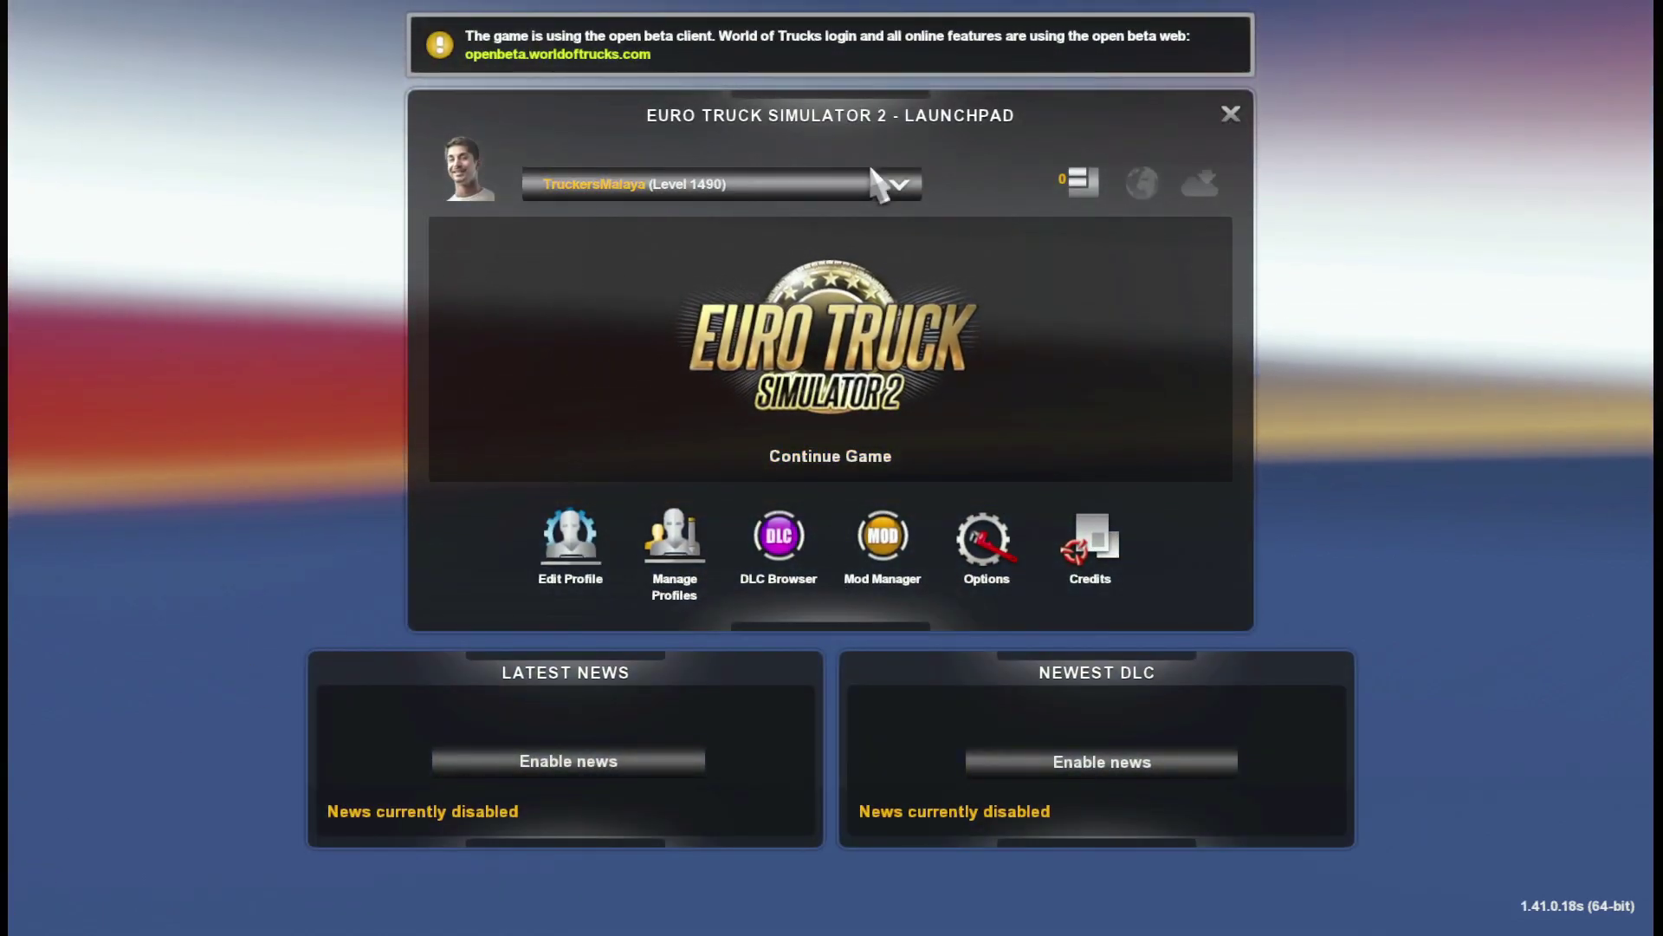
pyautogui.moveTo(1075, 182)
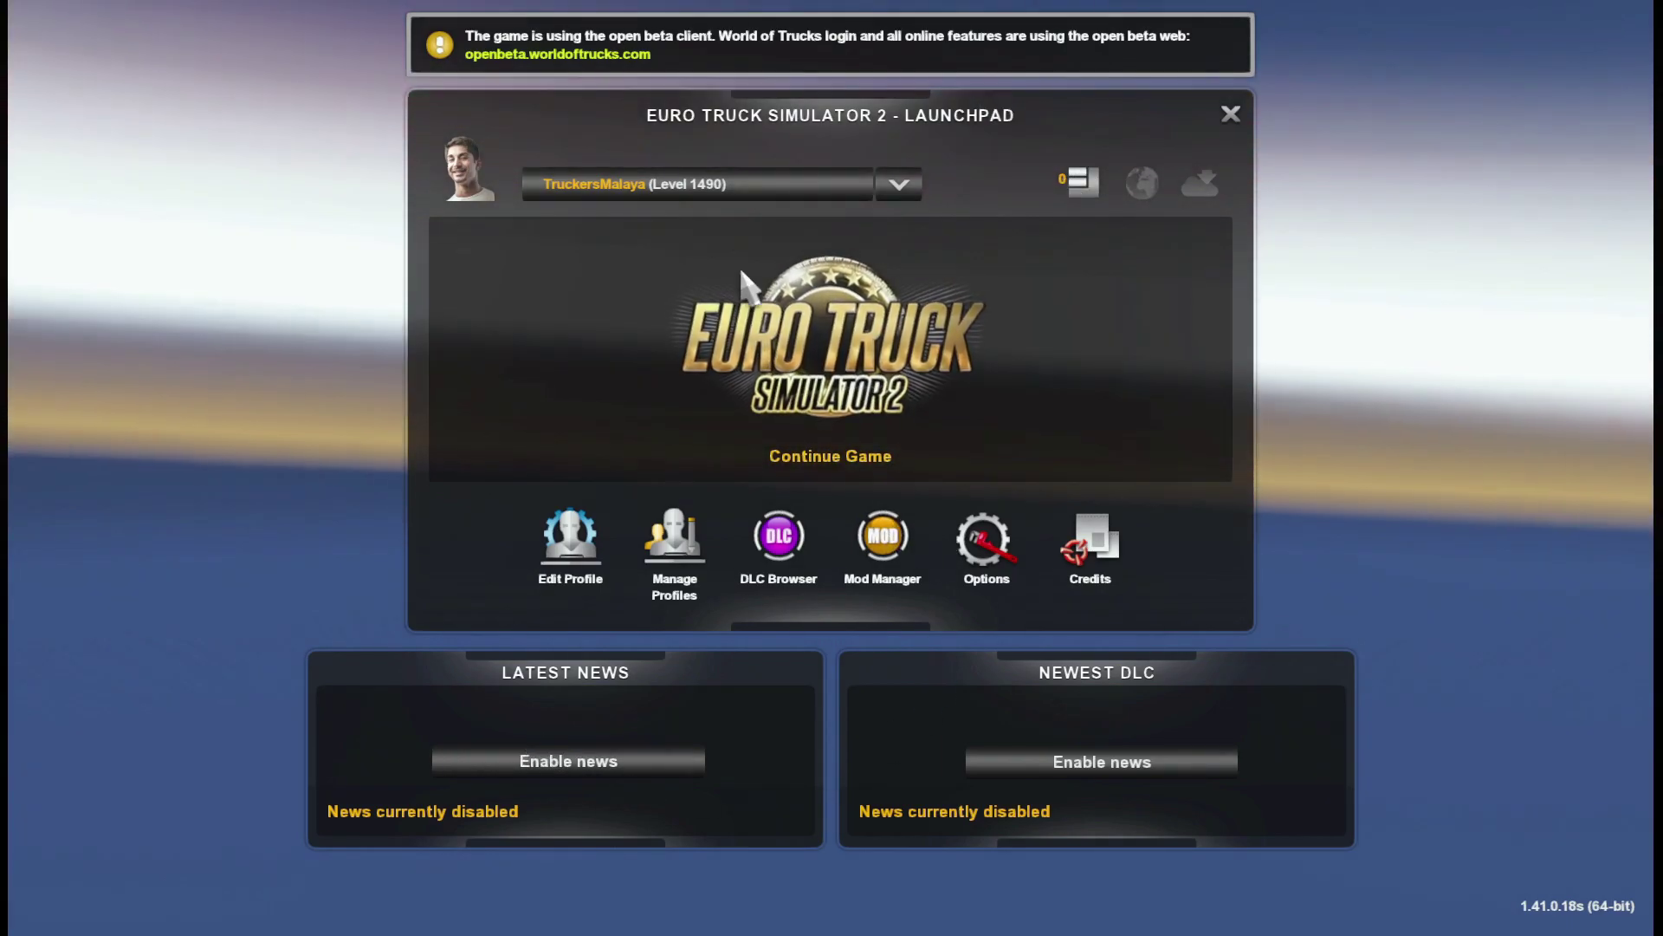
pyautogui.click(821, 424)
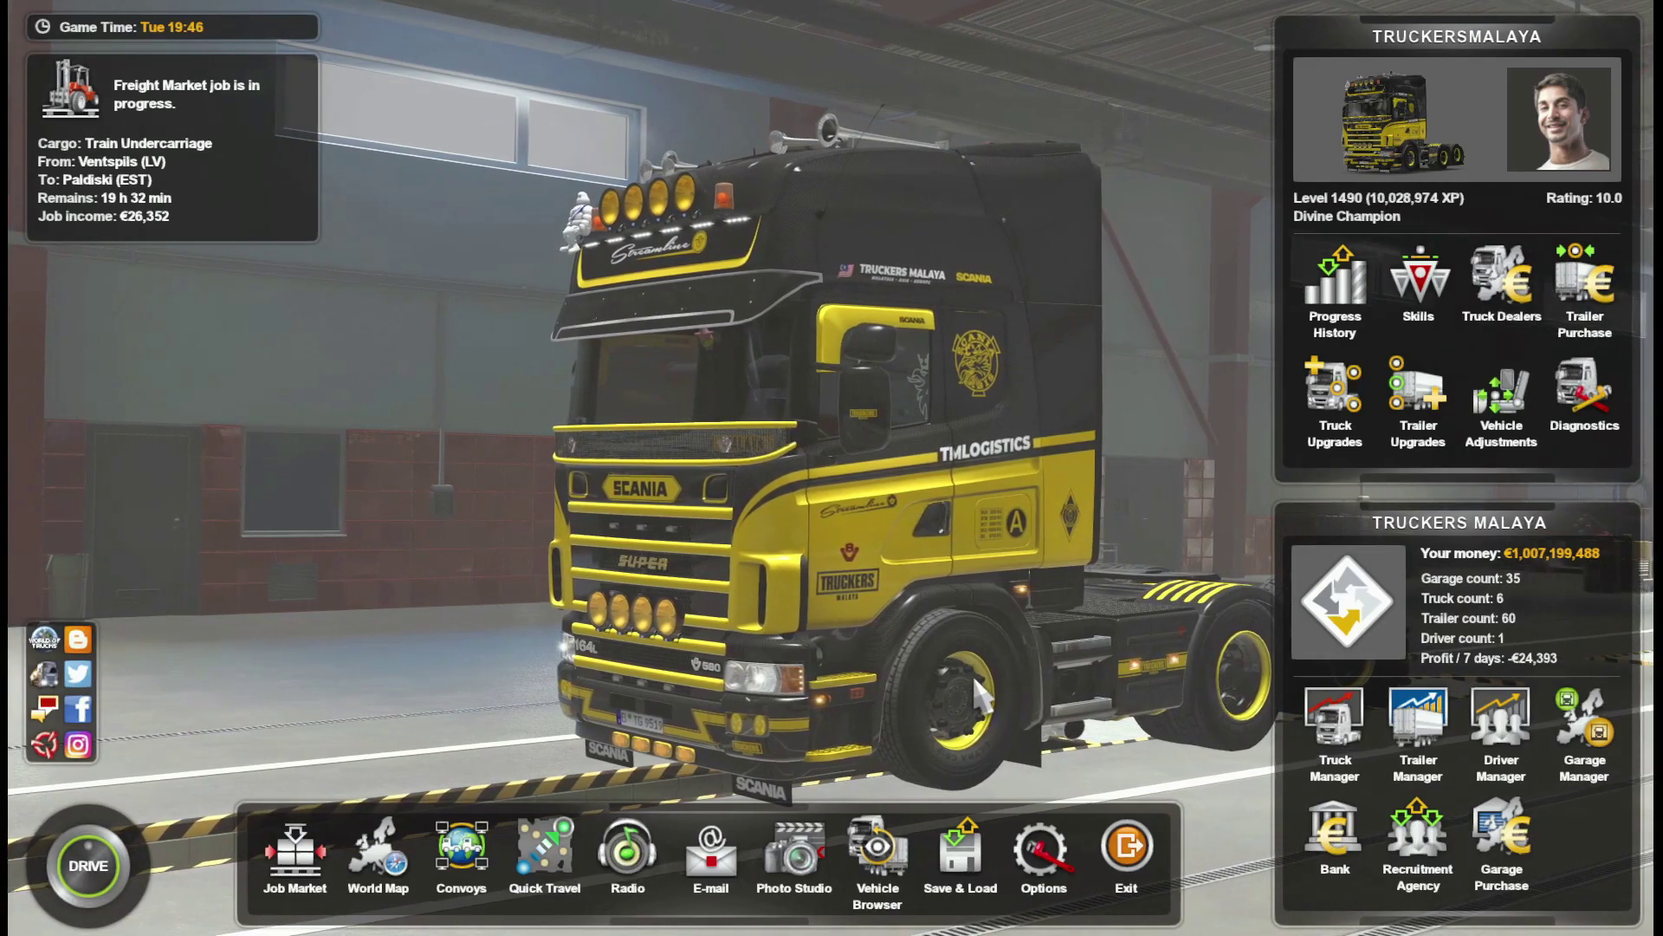
# Choose the second truck, the Scania R (RJL), and apply the Truckers Malaya New paint job in the truck configurator.
pyautogui.click(1348, 740)
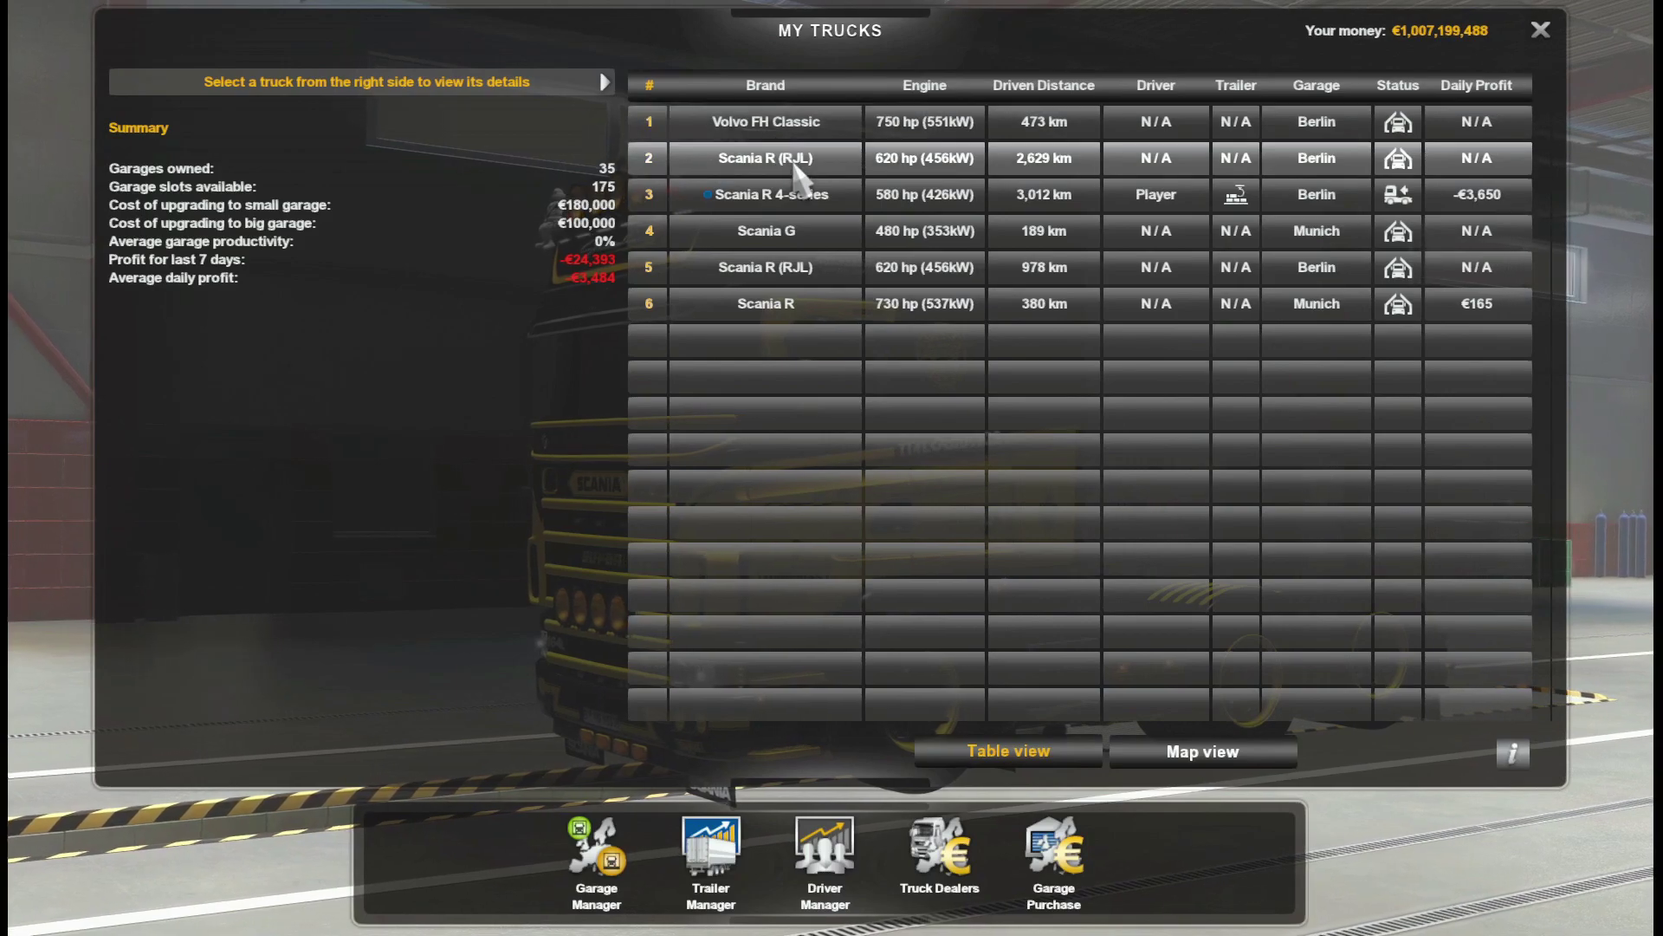
pyautogui.click(767, 159)
pyautogui.press('Escape')
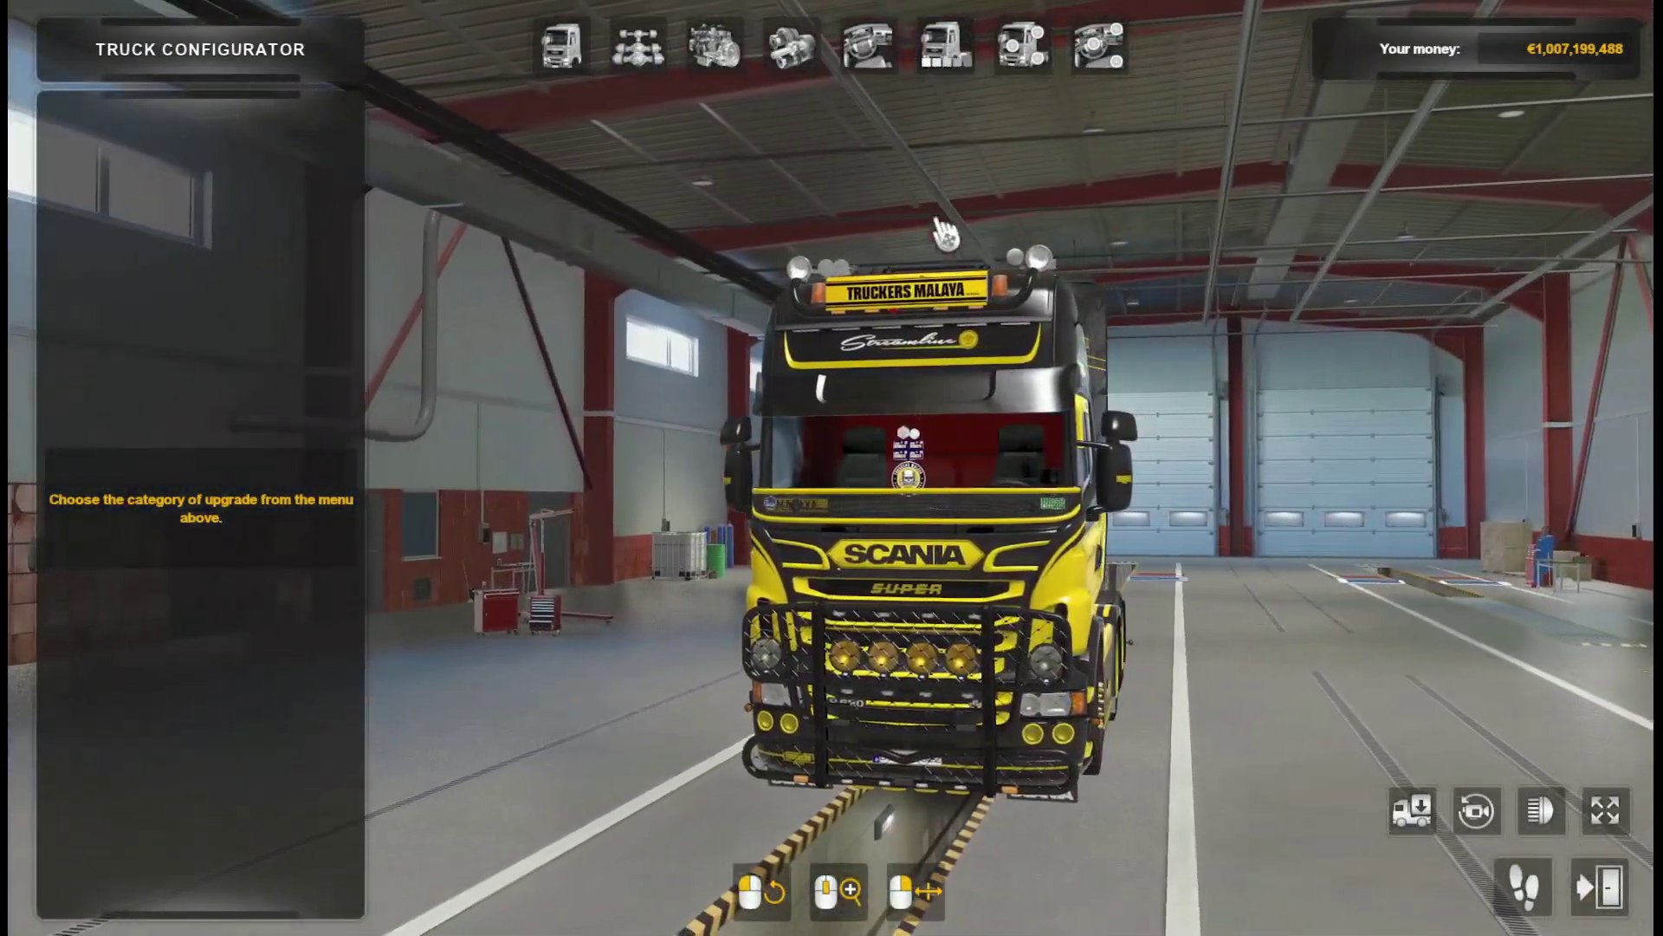
pyautogui.click(947, 45)
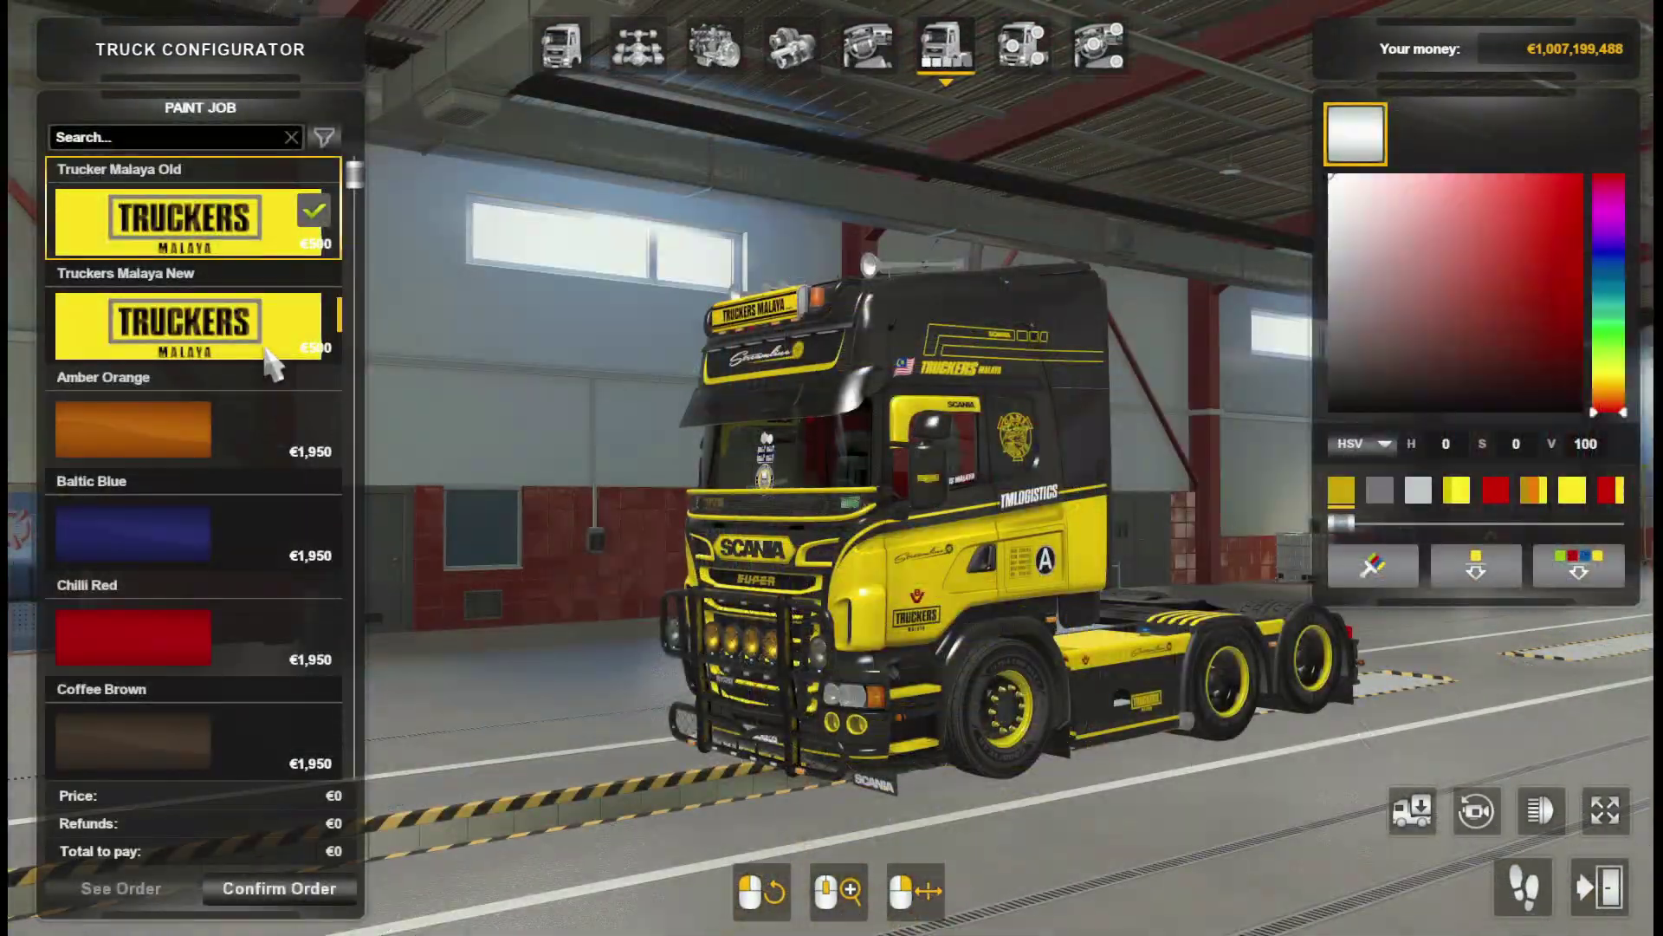
pyautogui.click(269, 343)
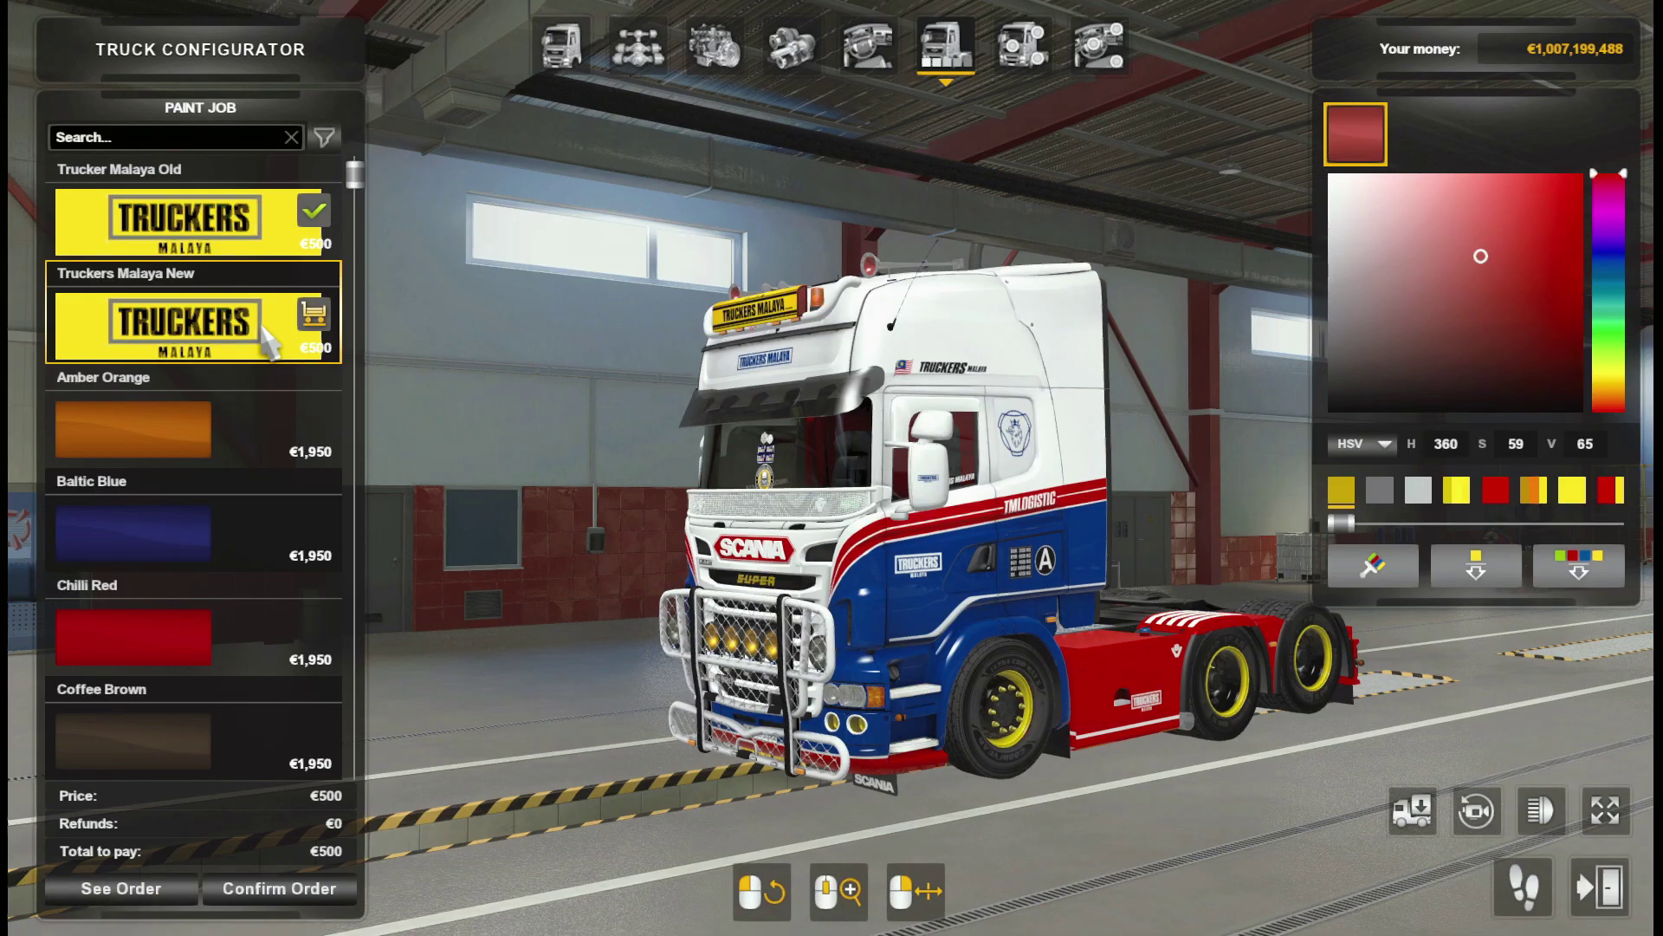